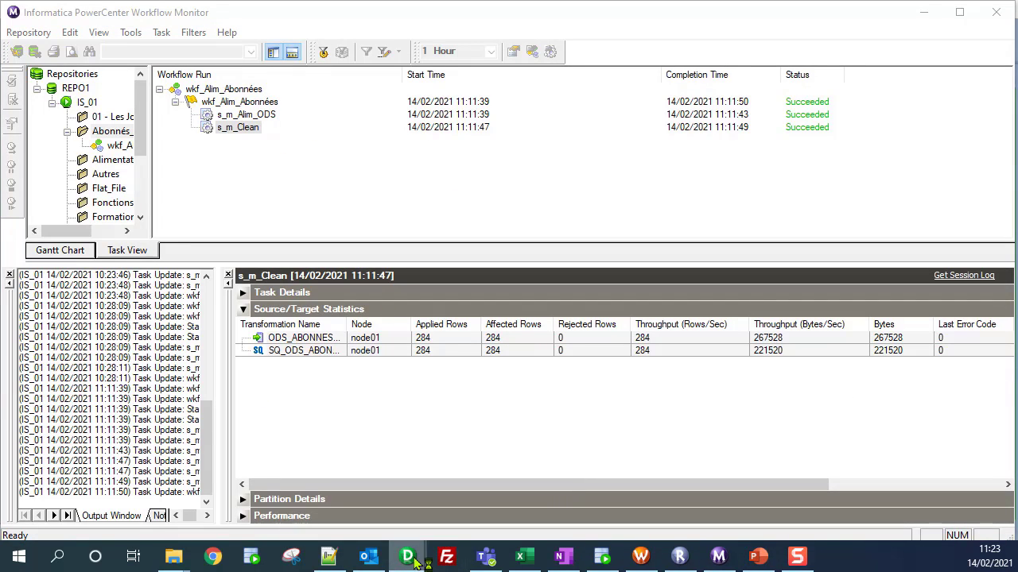
Switch to PowerCenter Designer and create a new mapping named m_Rejets
mouse_move(409, 560)
click(487, 497)
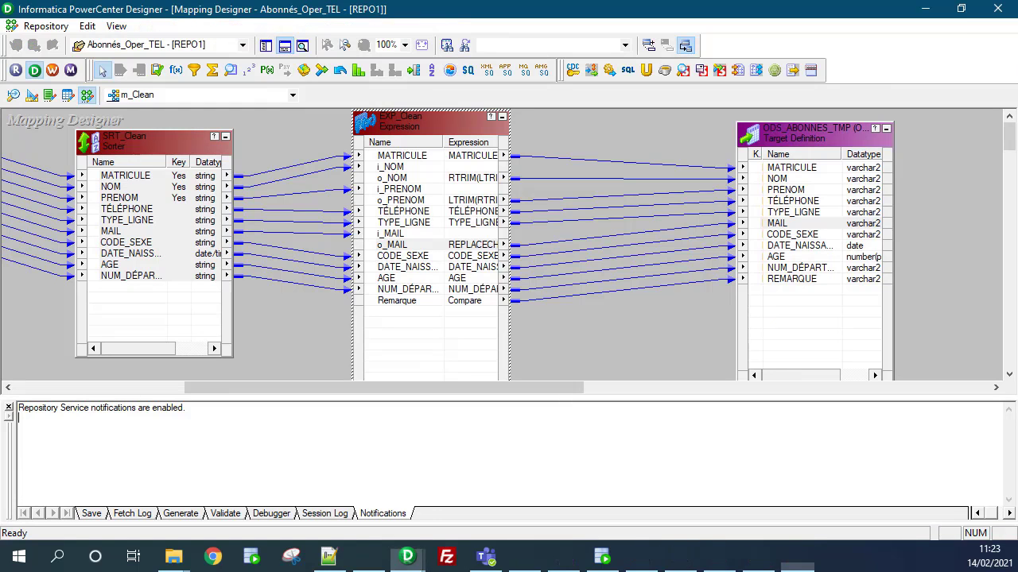
click(266, 144)
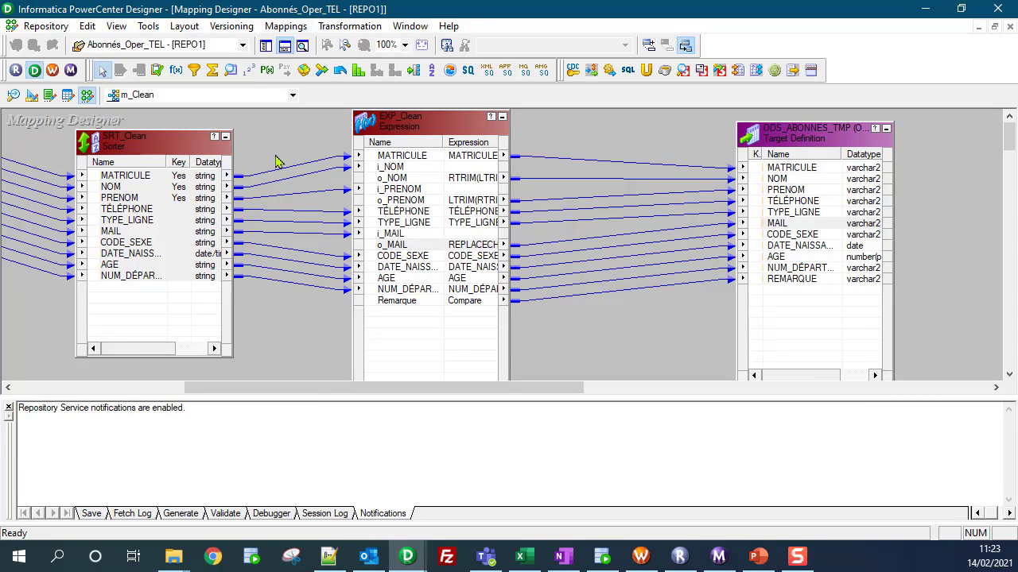
click(285, 26)
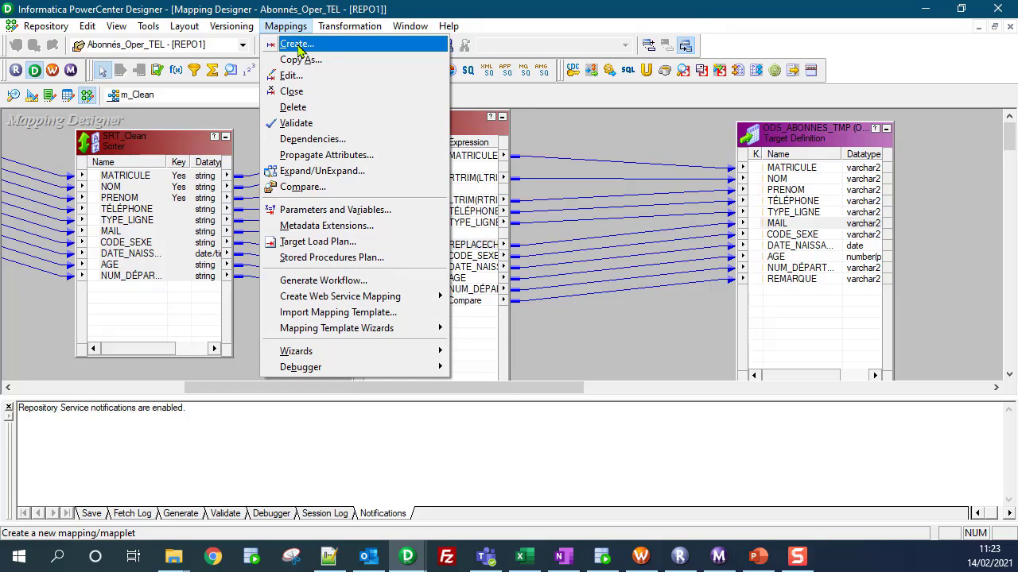
click(298, 44)
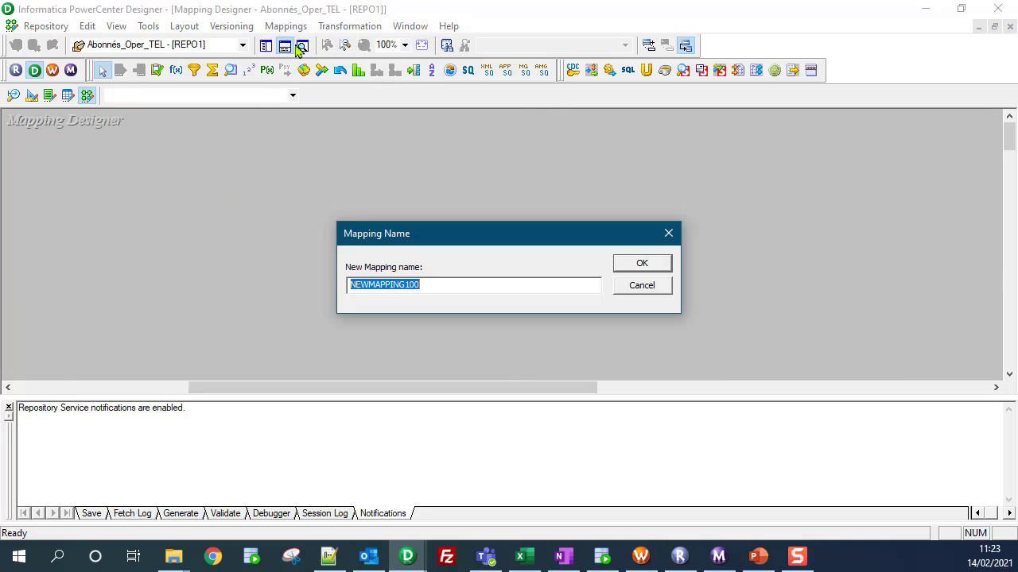
text(m_Rejets)
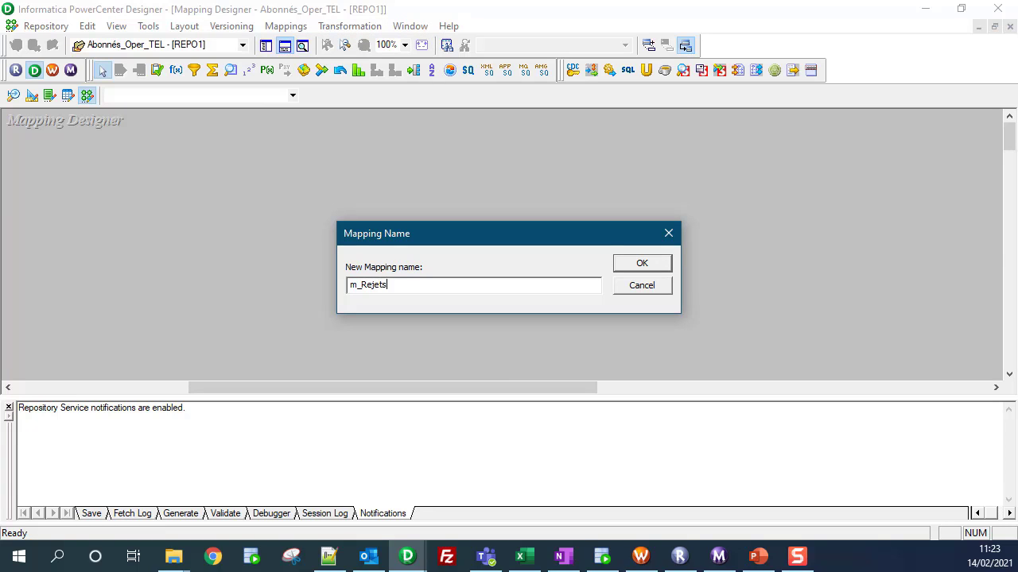
click(637, 264)
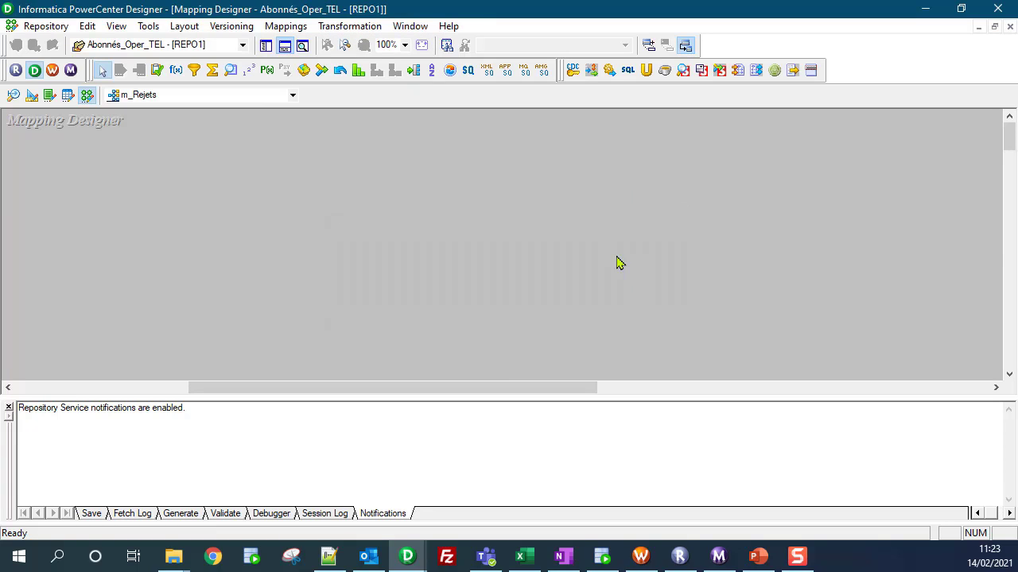
Show the repository navigator, collapse the DWH and FlatFile sources, and add the ODS_ABONNES_TMP source to the mapping
click(261, 47)
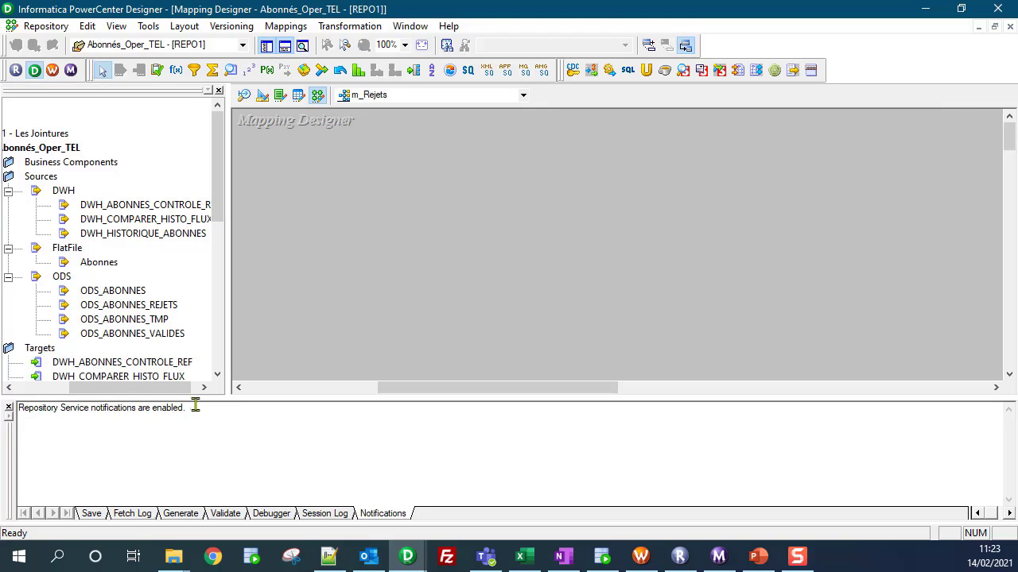
drag(192, 396, 189, 440)
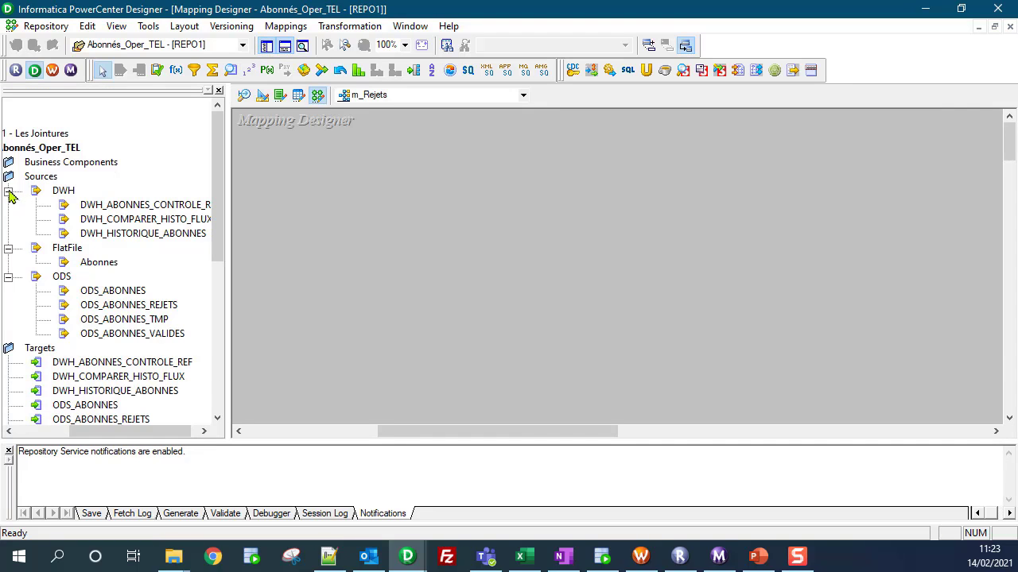
click(9, 192)
click(25, 206)
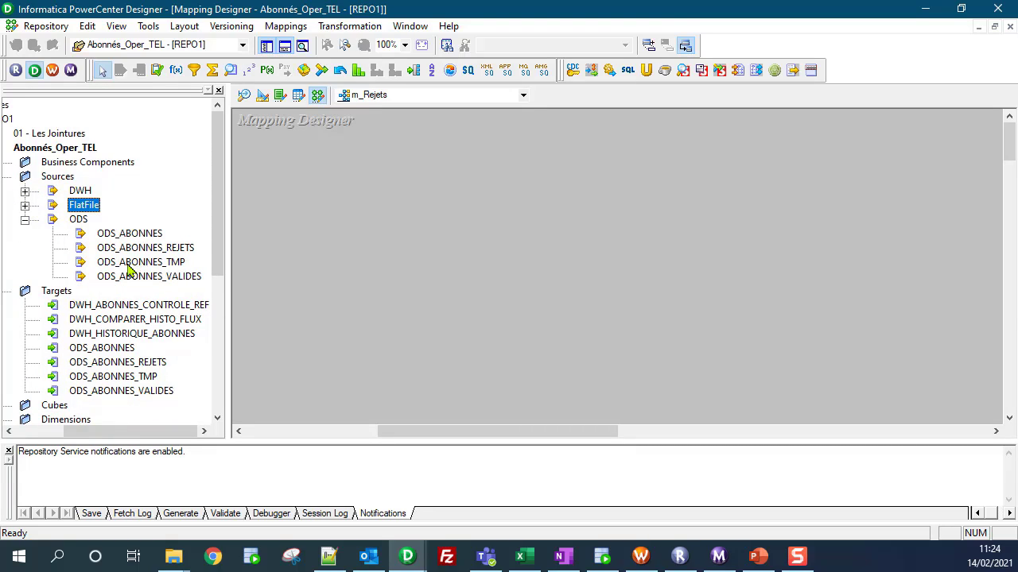
drag(129, 265, 332, 232)
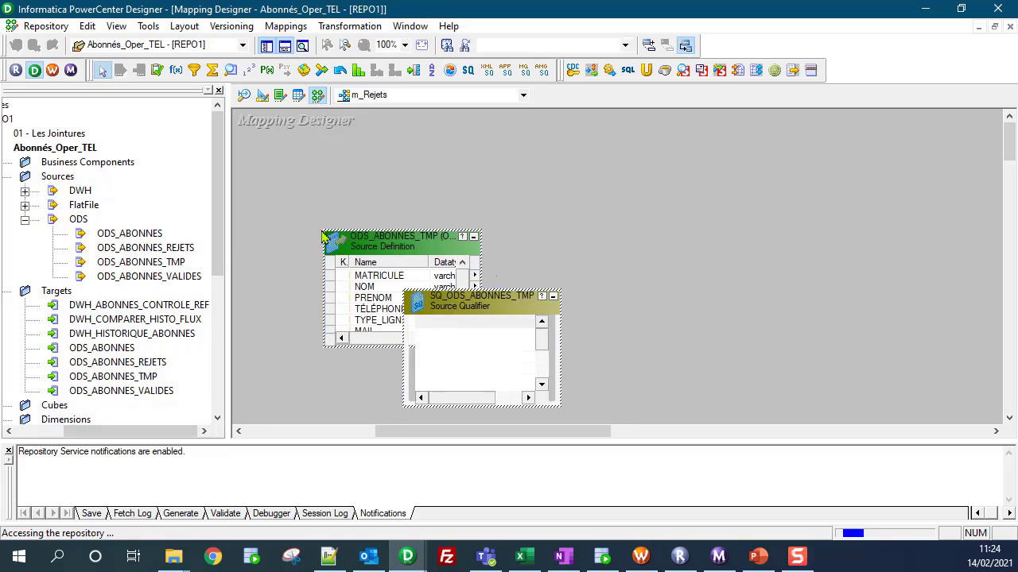
Add the ODS_ABONNES_REJETS and ODS_ABONNES_VALIDES targets to the mapping, one below the other, well apart from the source
click(90, 364)
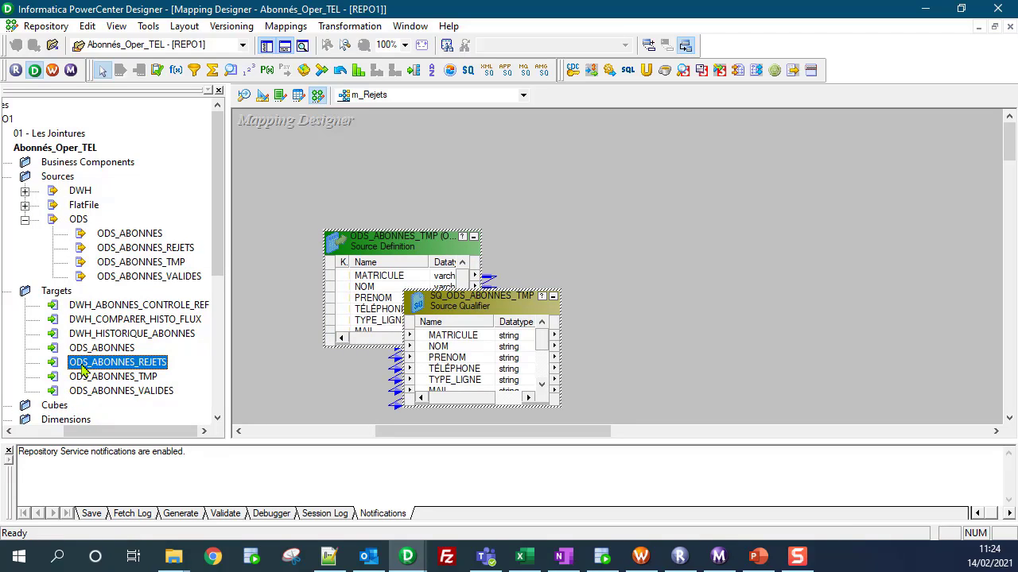
drag(83, 370, 819, 205)
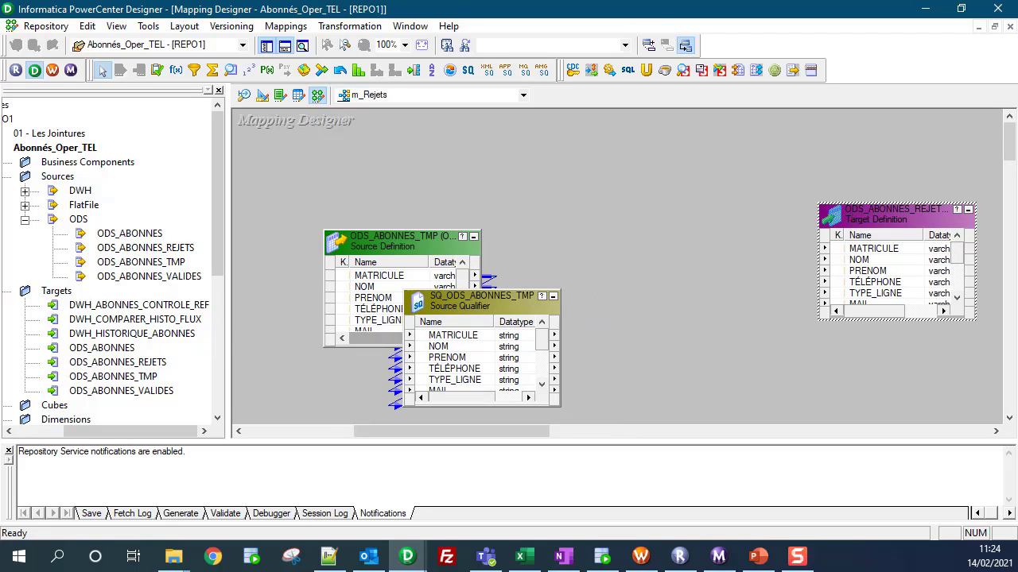
click(115, 393)
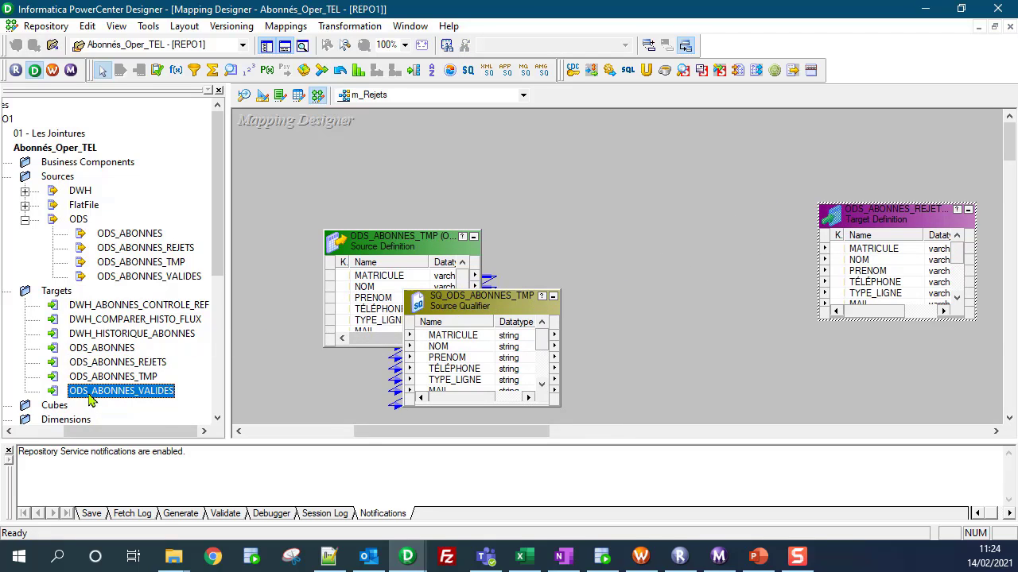
drag(90, 399, 862, 344)
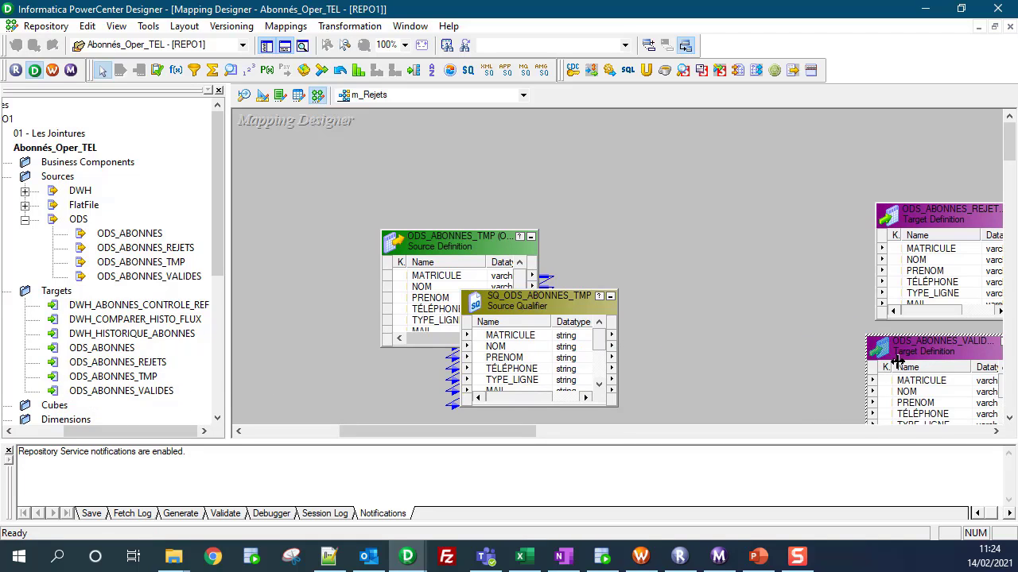
Hide the output window and the repository navigator to enlarge the mapping workspace
click(284, 46)
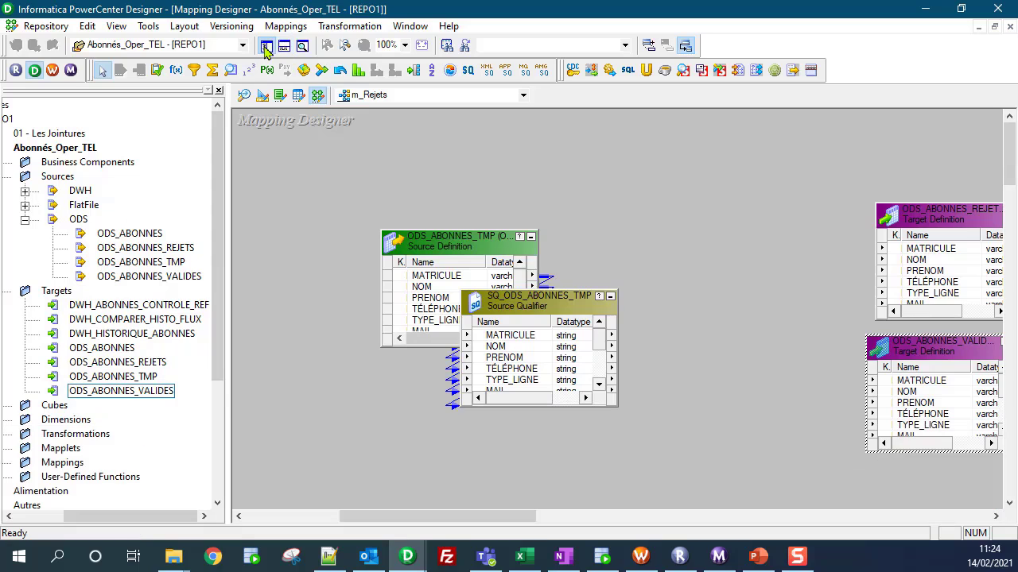
click(267, 45)
click(537, 213)
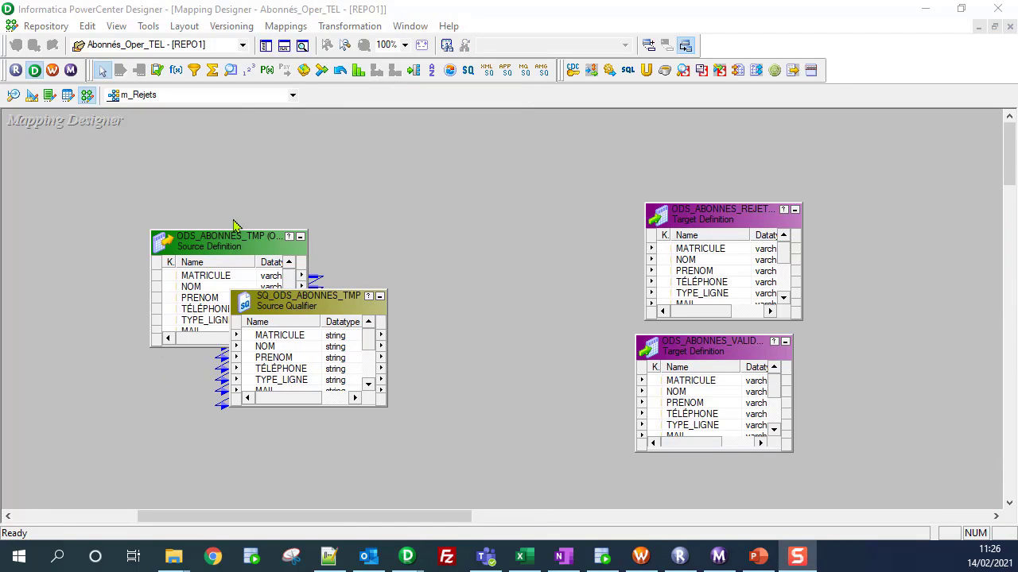
Separate the ODS_ABONNES_TMP source from its source qualifier and move both targets further away to free space between them
click(215, 251)
drag(215, 252, 93, 217)
drag(288, 304, 347, 215)
drag(629, 186, 859, 509)
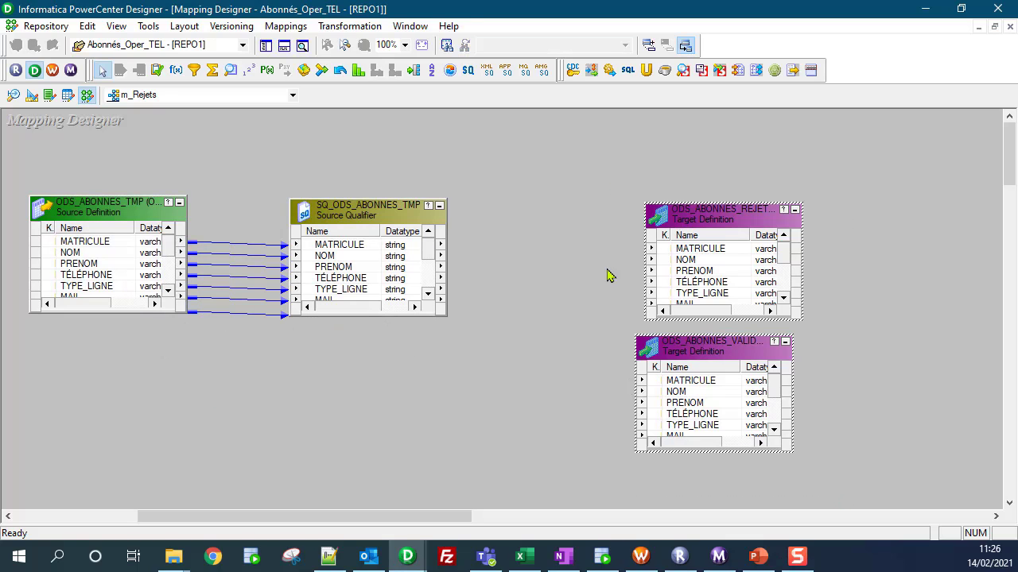
drag(670, 206, 879, 181)
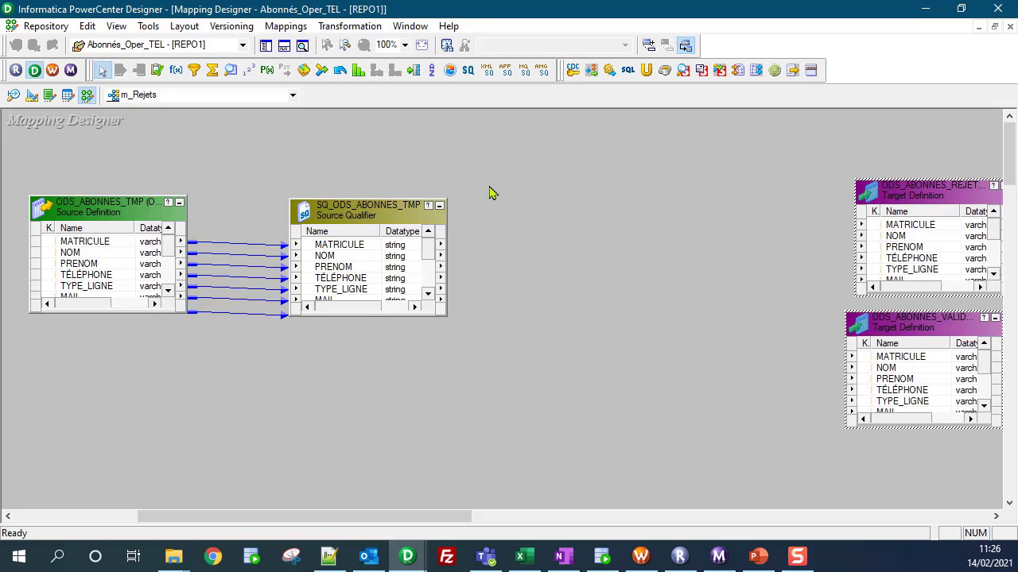
click(401, 171)
Add an Expression transformation between the source qualifier and the targets and rename it EXP_Rejets
click(176, 70)
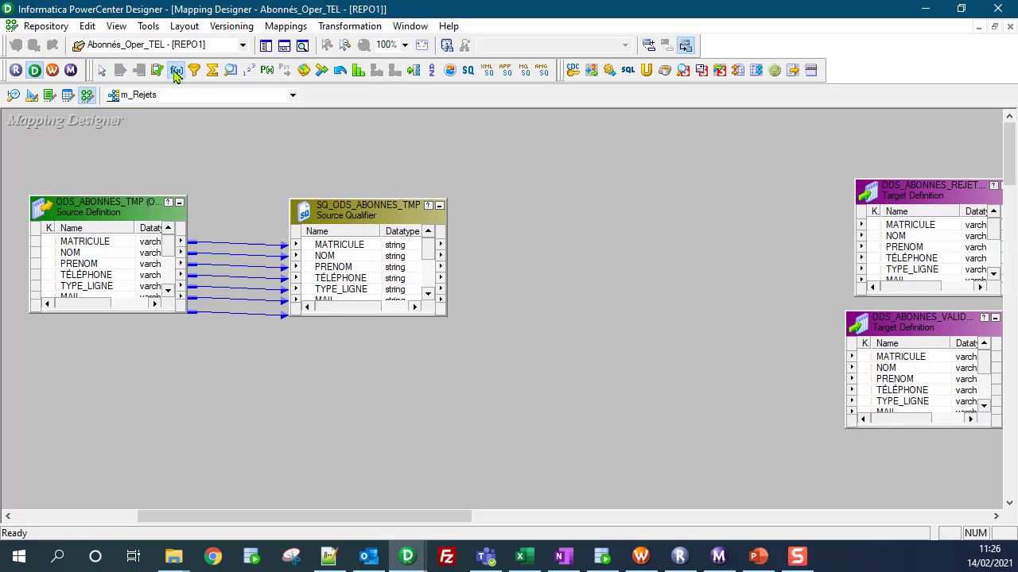
click(573, 224)
double_click(598, 238)
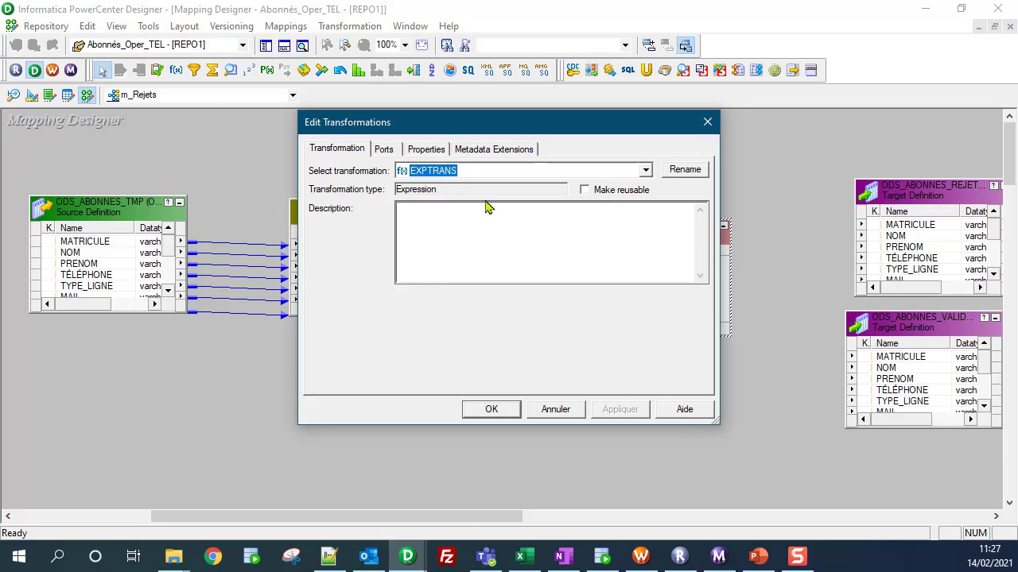
click(698, 172)
click(436, 282)
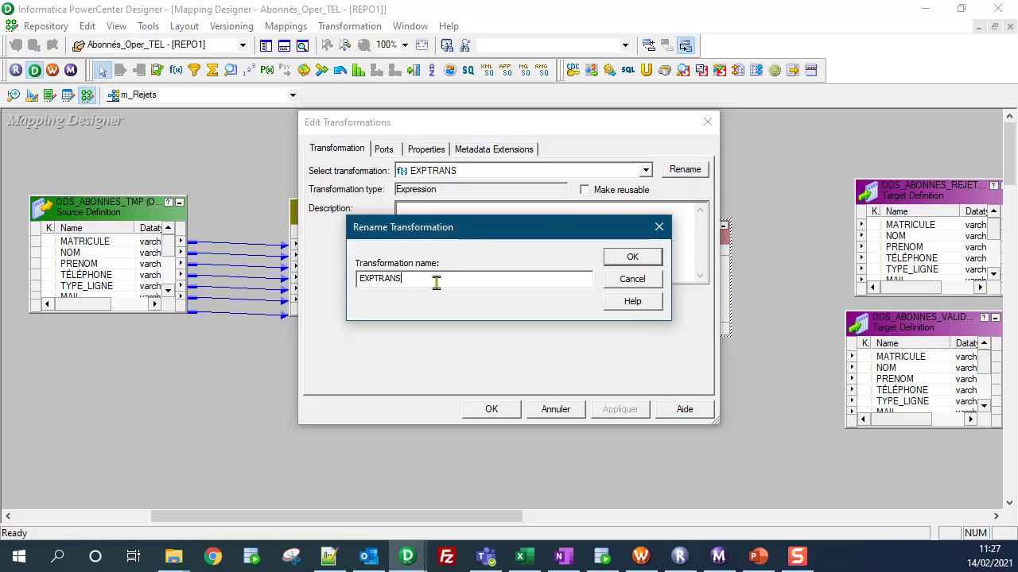
key(BackSpace)
key(BackSpace)
key(BackSpace)
key(BackSpace)
key(BackSpace)
text(_Rejets)
click(634, 257)
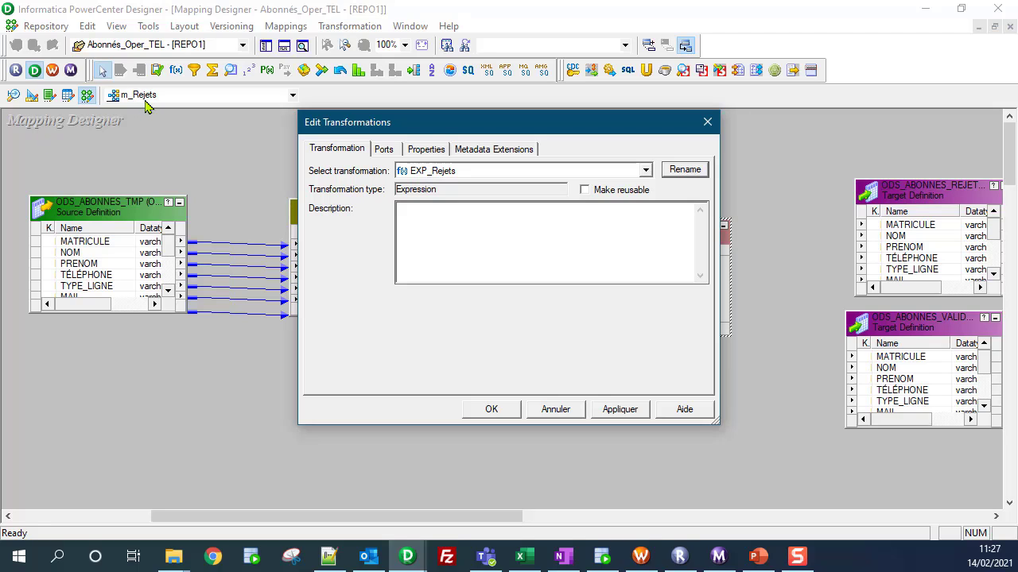
click(621, 411)
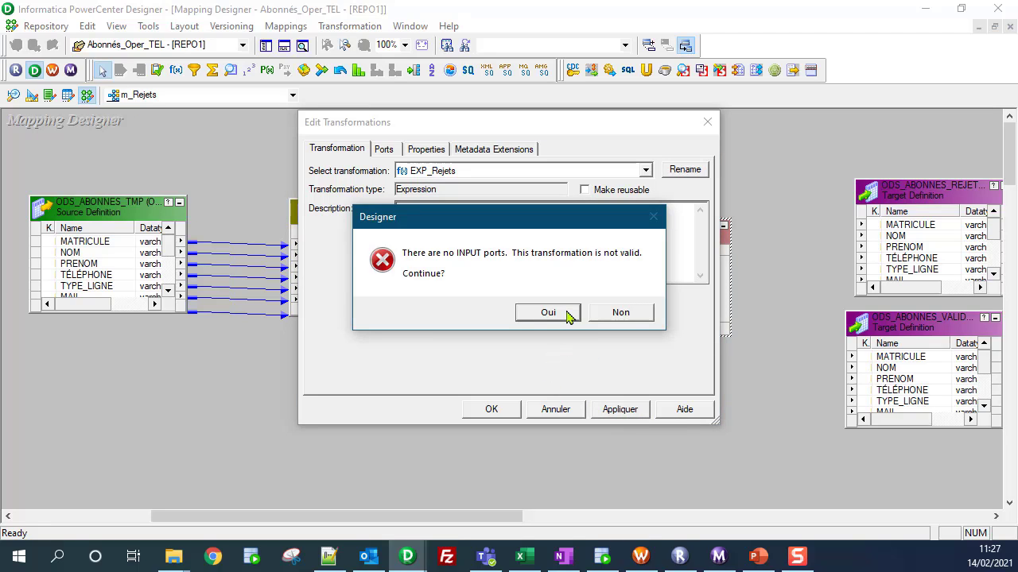
click(548, 312)
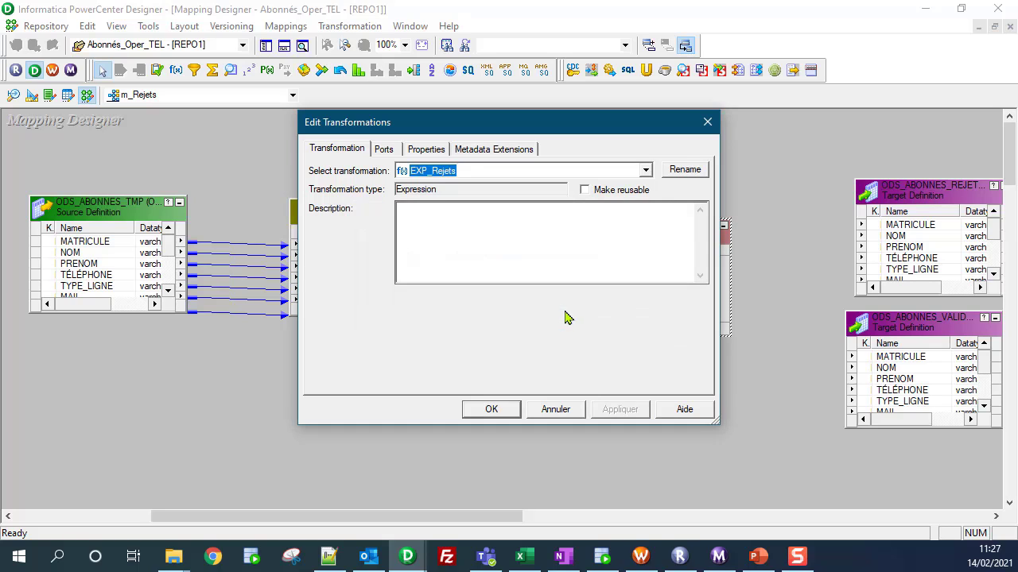
click(492, 411)
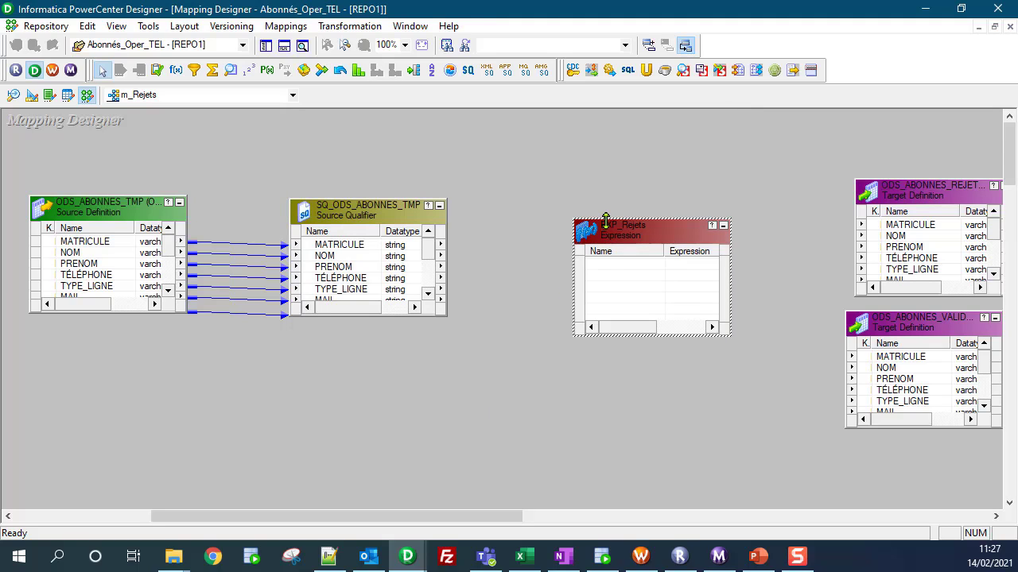
Enlarge the EXP_Rejets and SQ_ODS_ABONNES_TMP boxes and link all source qualifier ports, MATRICULE through REMARQUE, to EXP_Rejets
drag(606, 221, 606, 175)
drag(363, 201, 363, 126)
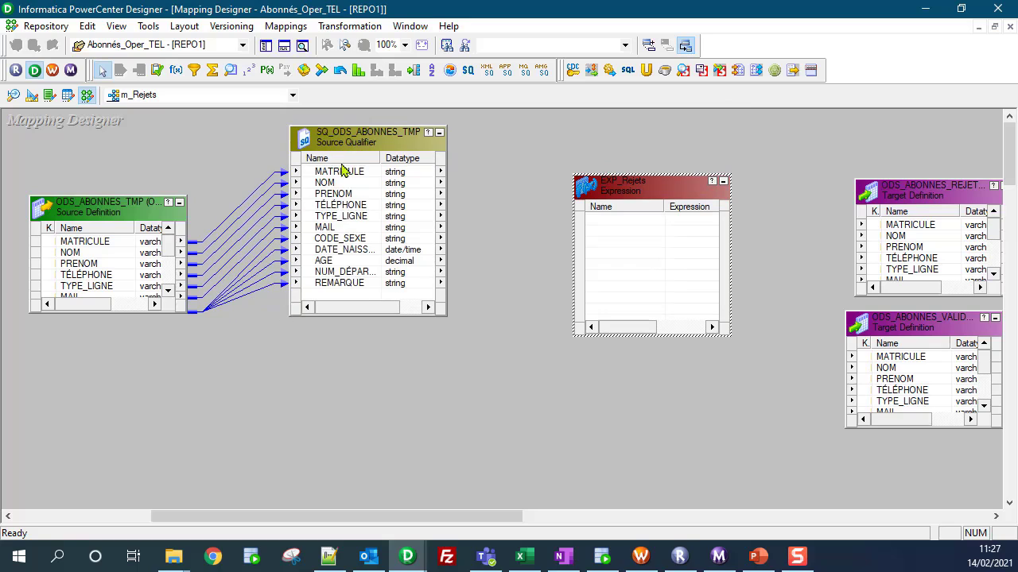
click(341, 171)
shift+click(337, 287)
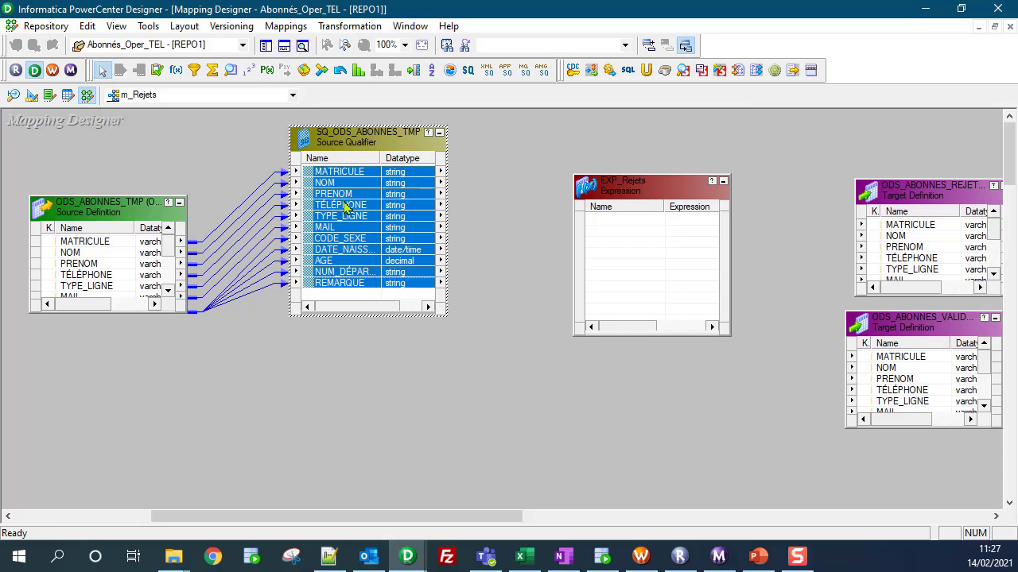
drag(344, 205, 613, 234)
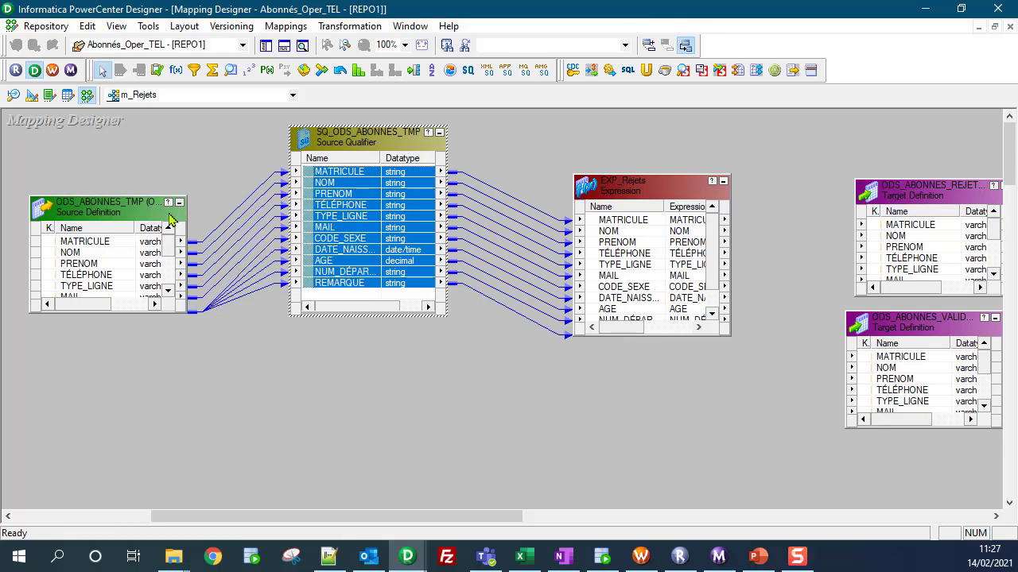
Shift the source, source qualifier and EXP_Rejets away from the targets, and enlarge EXP_Rejets until all its ports show
click(171, 219)
drag(144, 224, 46, 210)
drag(380, 157, 179, 163)
drag(609, 185, 352, 146)
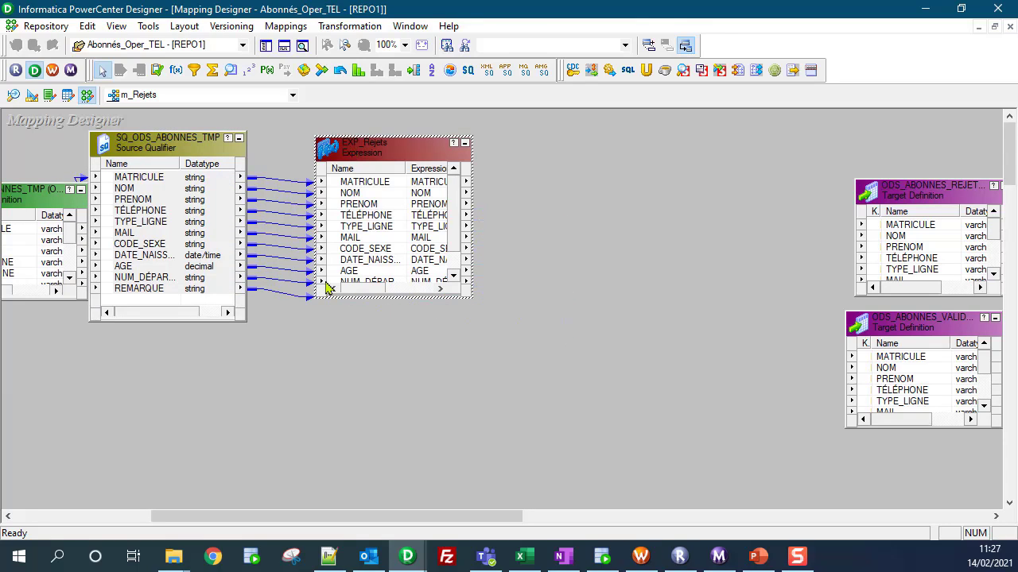
drag(327, 291, 323, 376)
drag(382, 158, 365, 152)
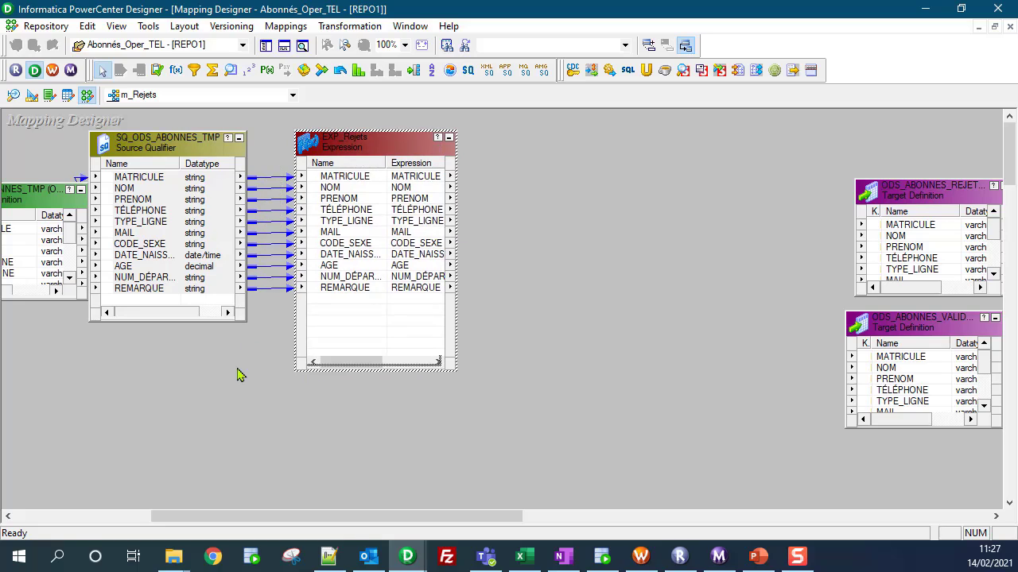
click(236, 376)
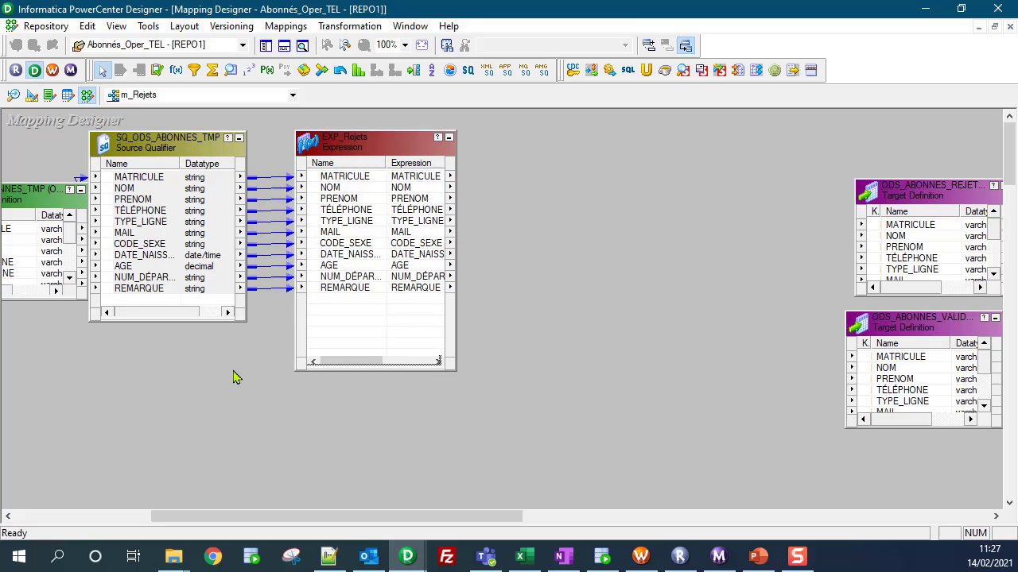
Add a Router transformation between EXP_Rejets and the targets and rename it RTR_Rejets
click(414, 71)
click(626, 212)
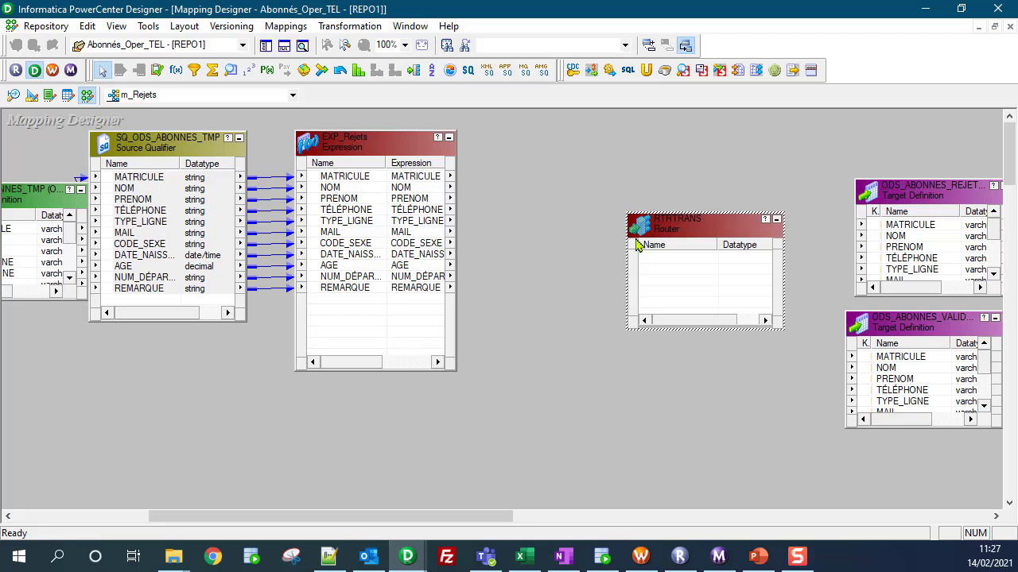
double_click(684, 228)
click(702, 171)
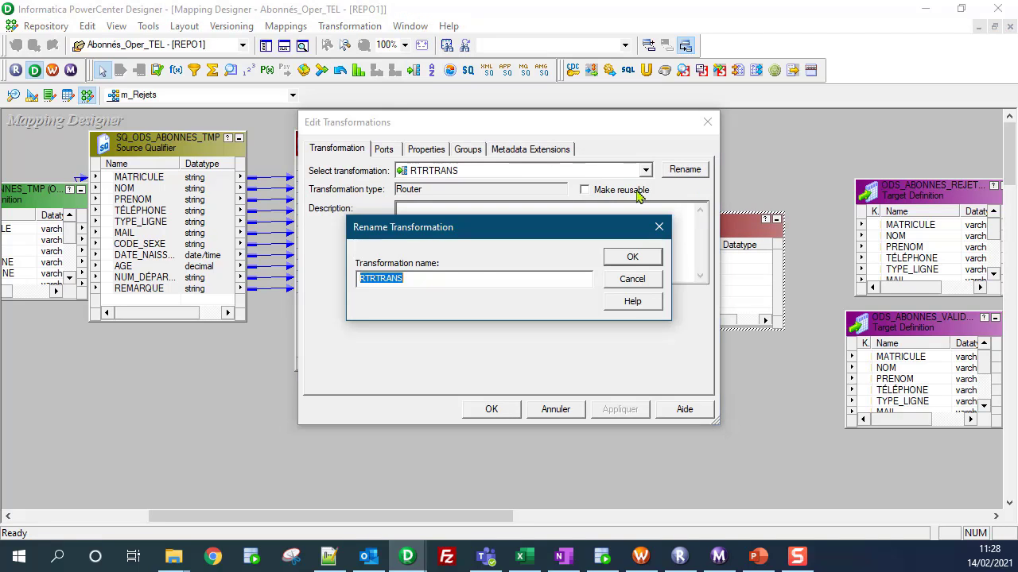
drag(376, 278, 427, 277)
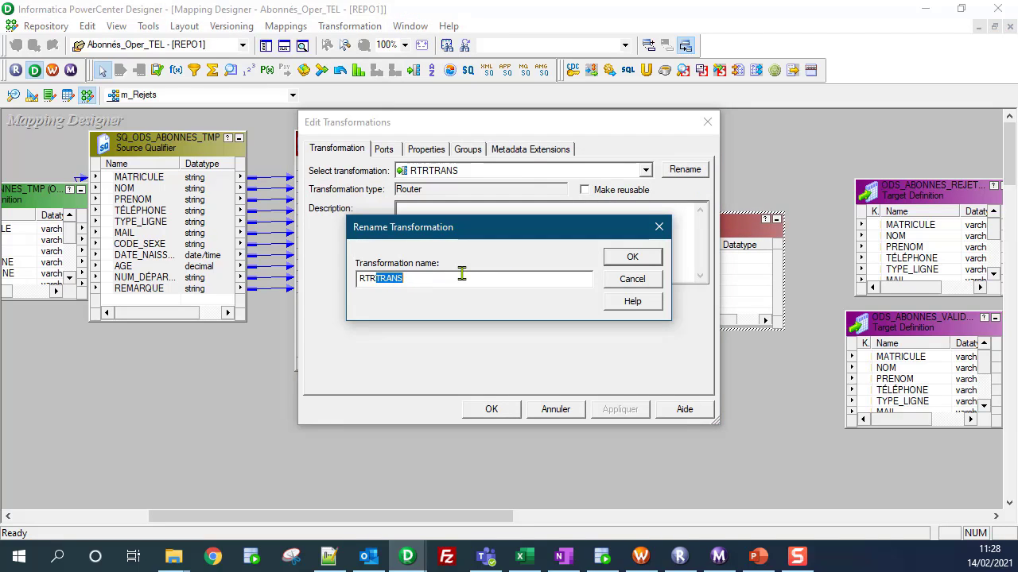
text(_Rejets)
click(609, 254)
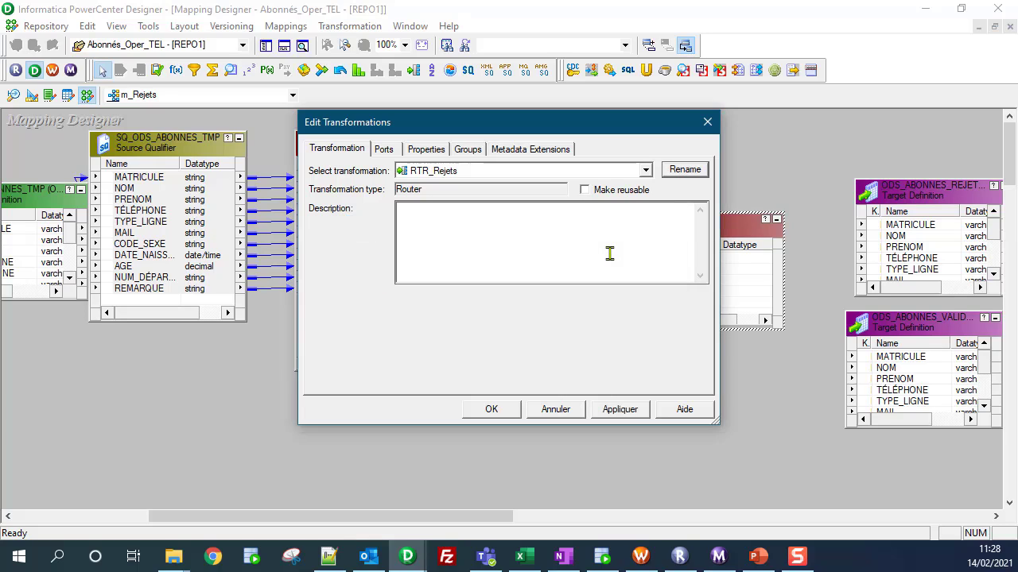
Apply the RTR_Rejets edits, place the enlarged router beside EXP_Rejets, and shift both target definitions up and closer to it
click(611, 410)
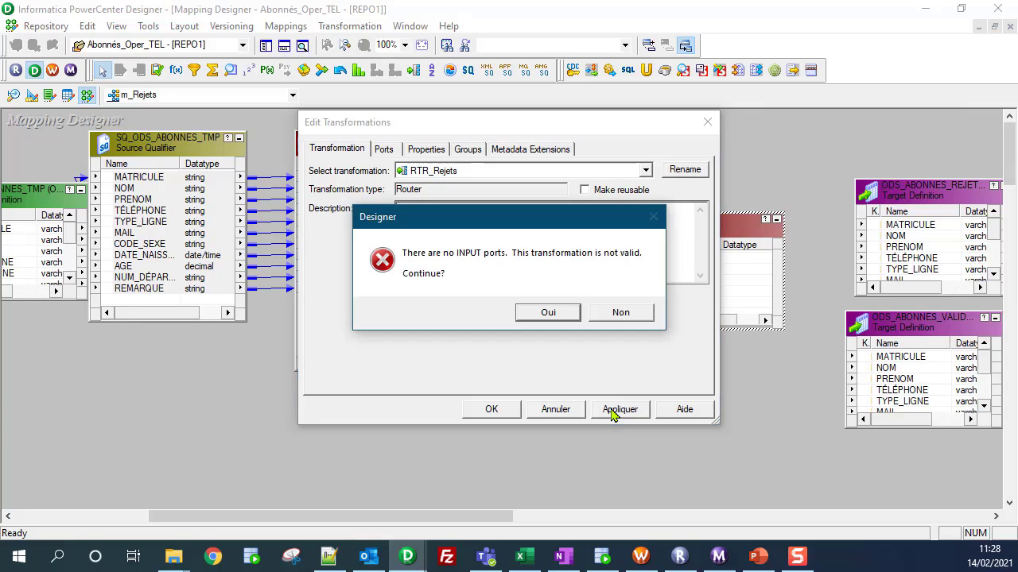
click(561, 316)
click(491, 412)
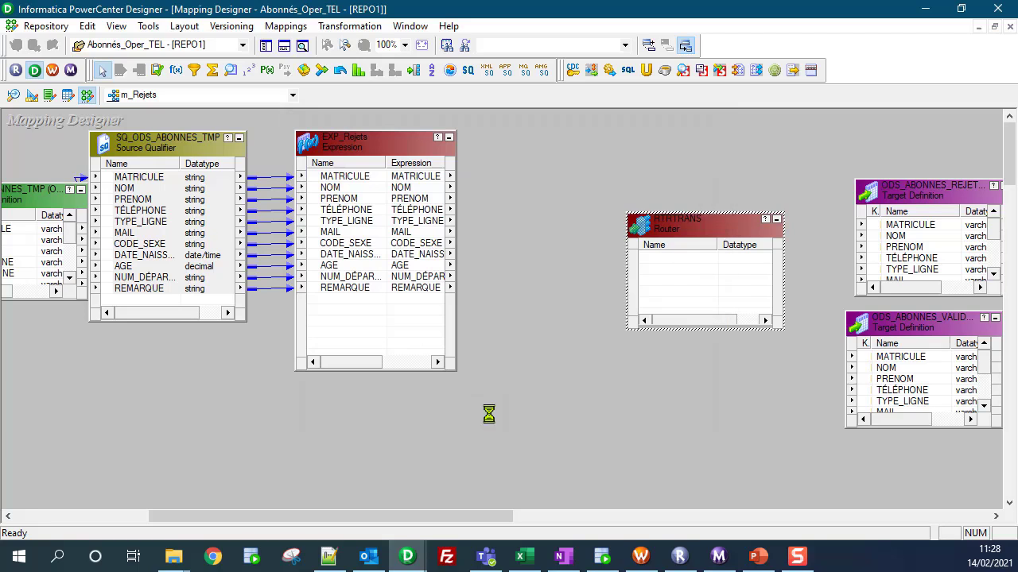
drag(674, 214, 569, 135)
drag(901, 201, 873, 140)
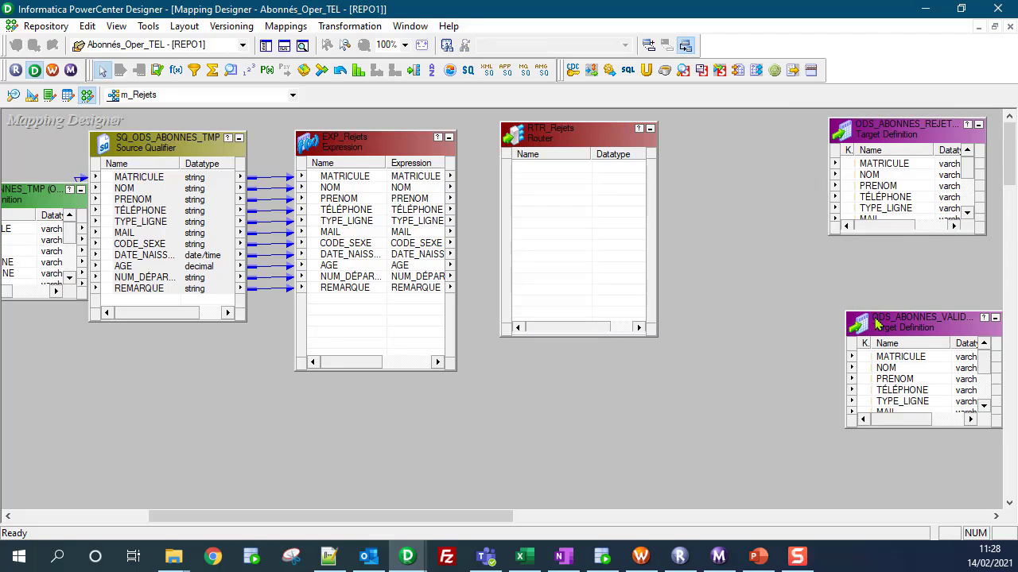
drag(876, 324, 842, 298)
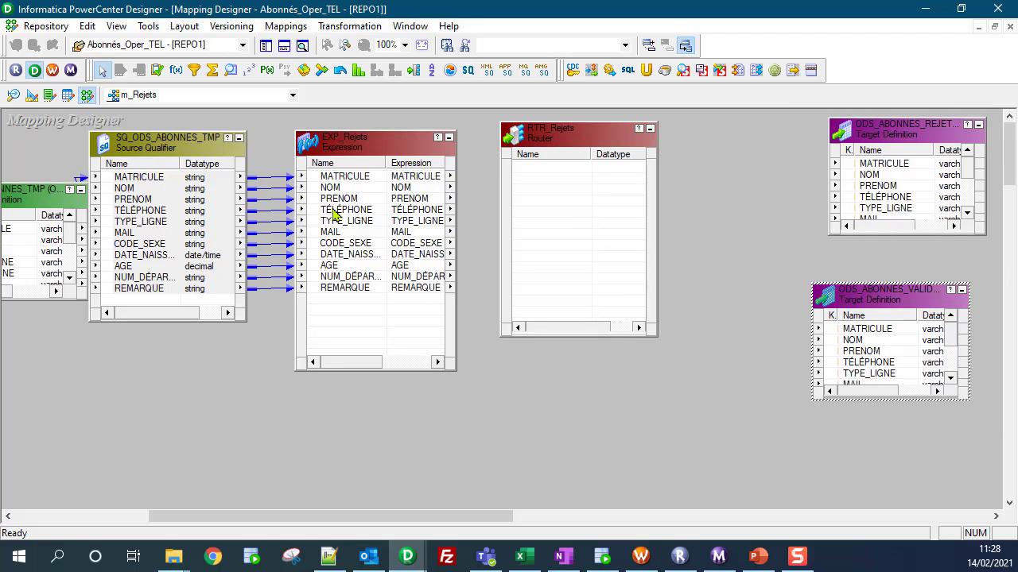
Link all EXP_Rejets ports, MATRICULE through REMARQUE, to the RTR_Rejets router
drag(334, 213, 346, 237)
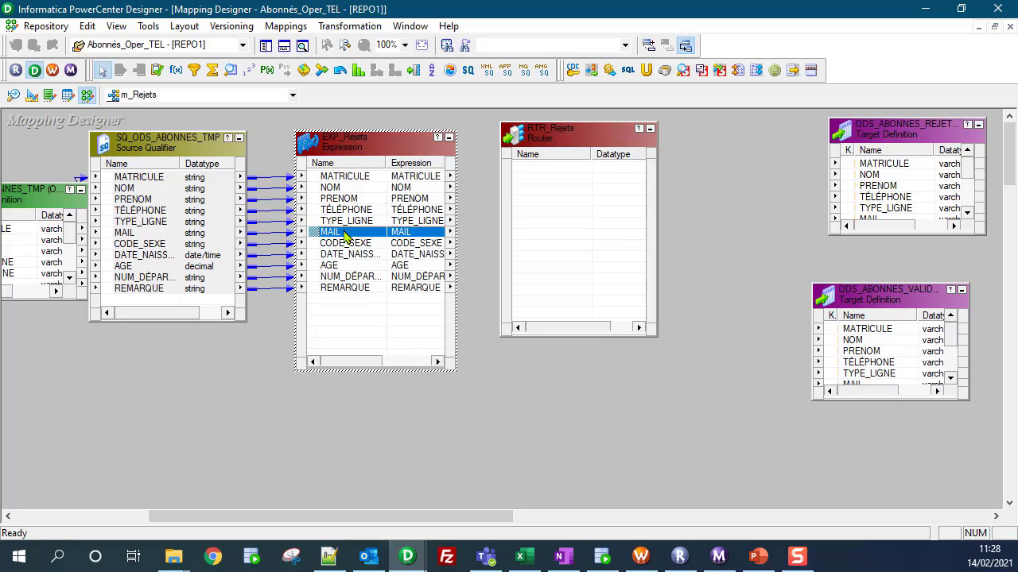
drag(347, 182, 347, 181)
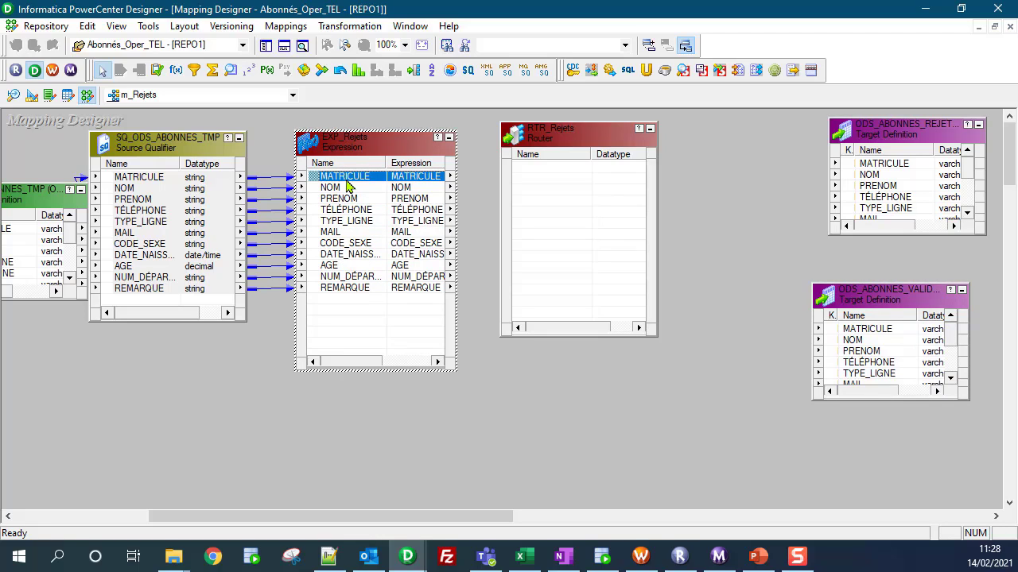
shift+click(334, 288)
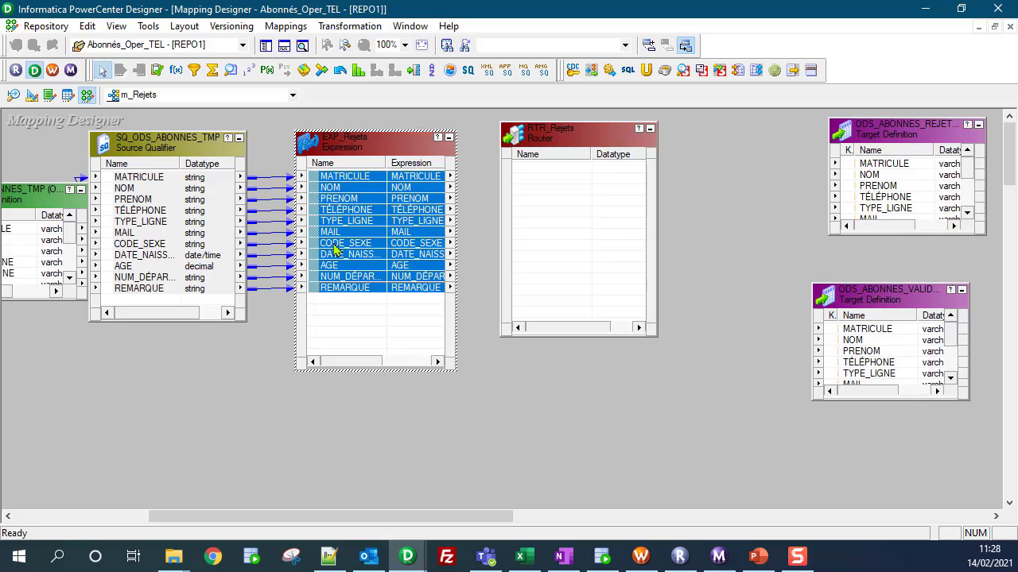
drag(337, 180, 547, 174)
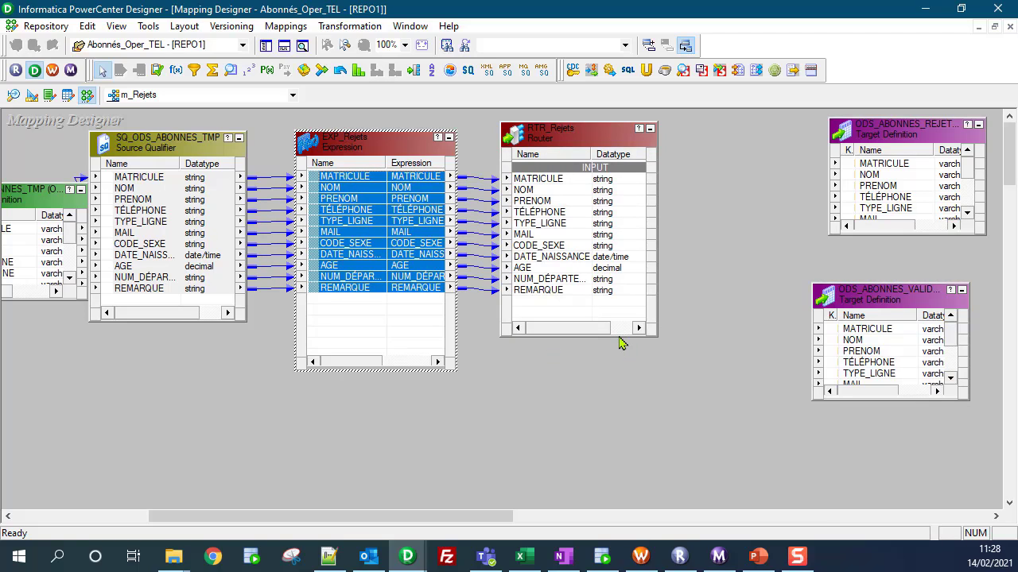
Add two groups to the RTR_Rejets router and name them Rejets and Valides
double_click(555, 147)
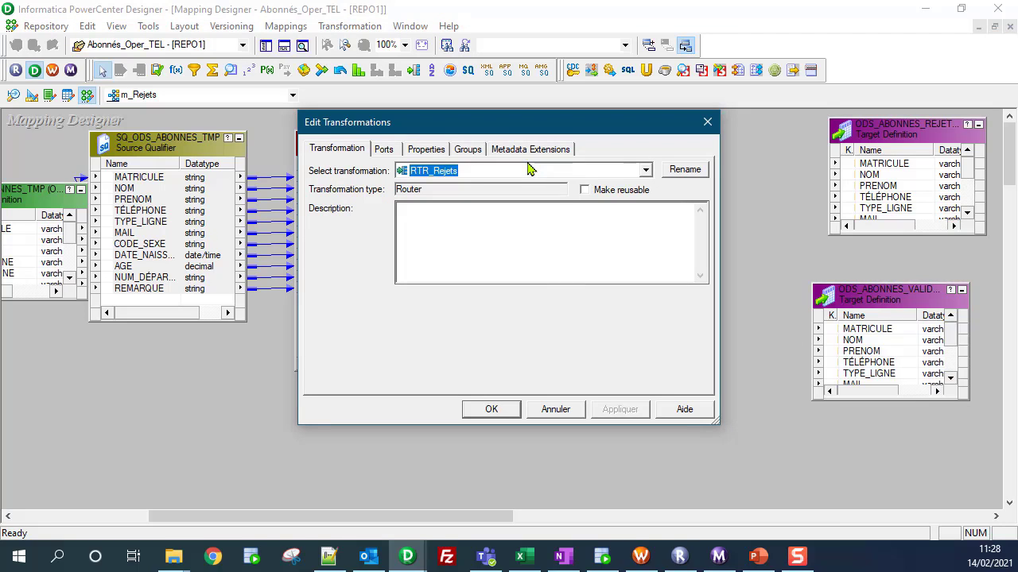
click(468, 149)
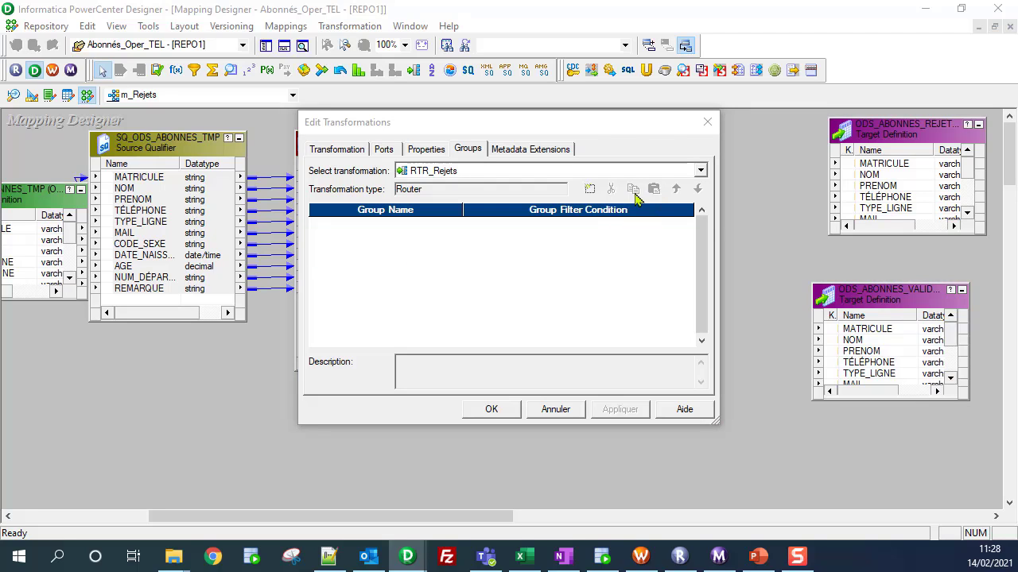
click(590, 189)
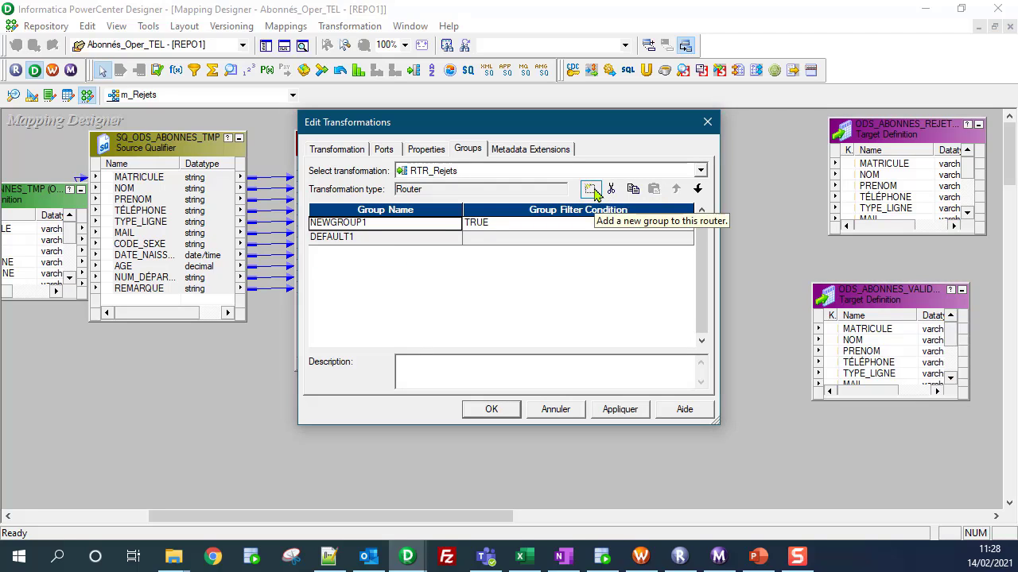
click(363, 223)
click(364, 222)
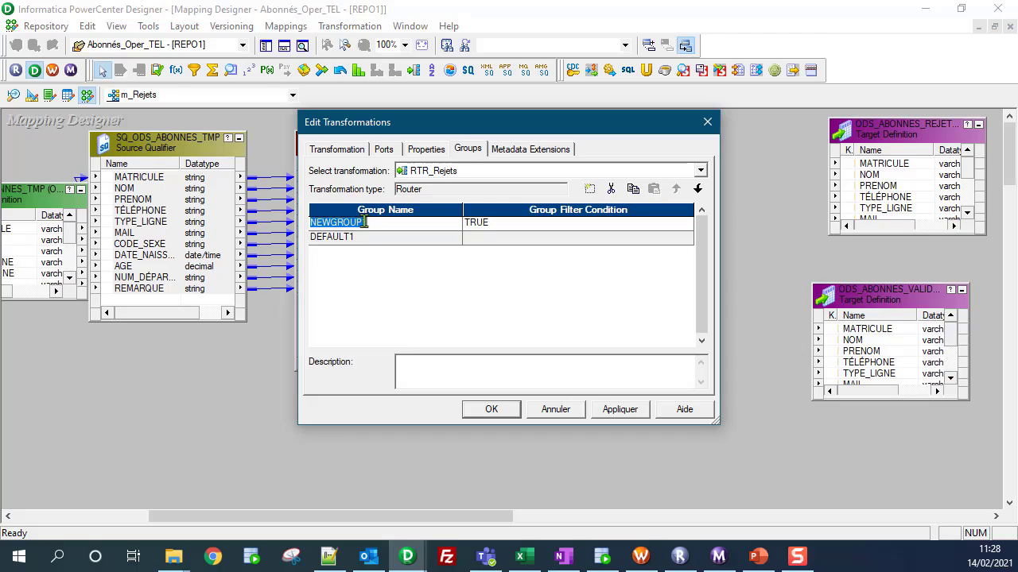
text(Rejets)
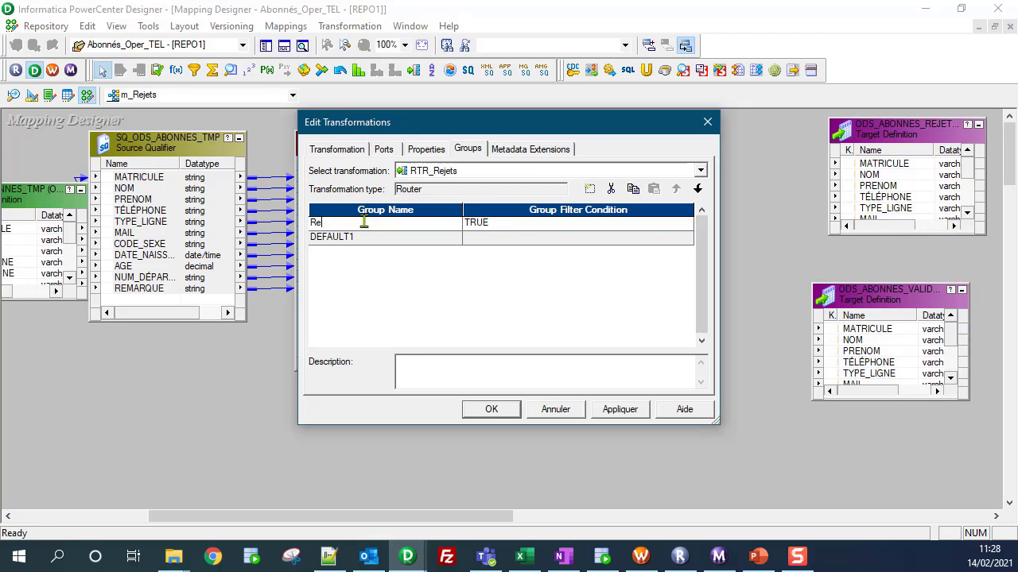
click(589, 189)
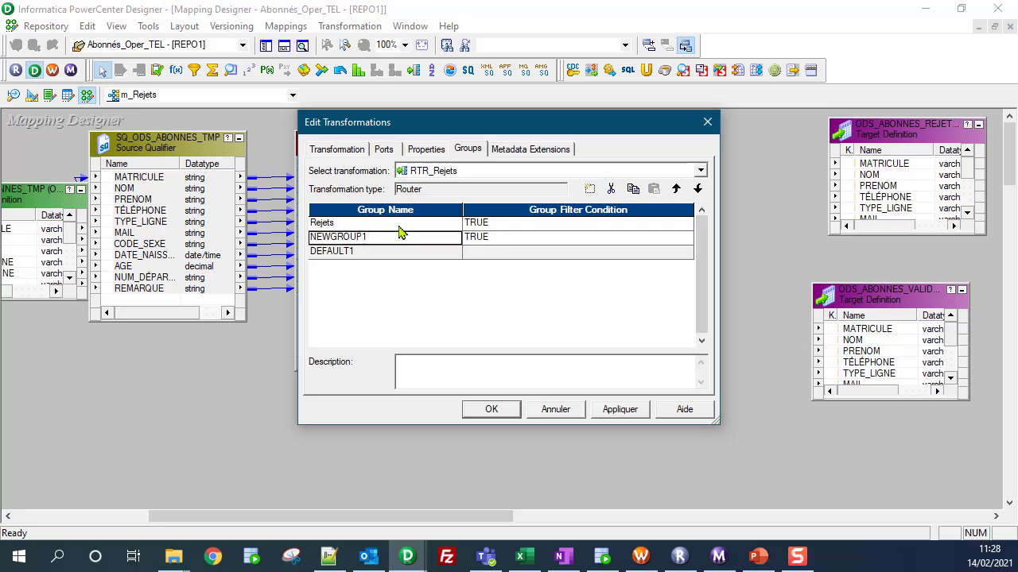
click(350, 236)
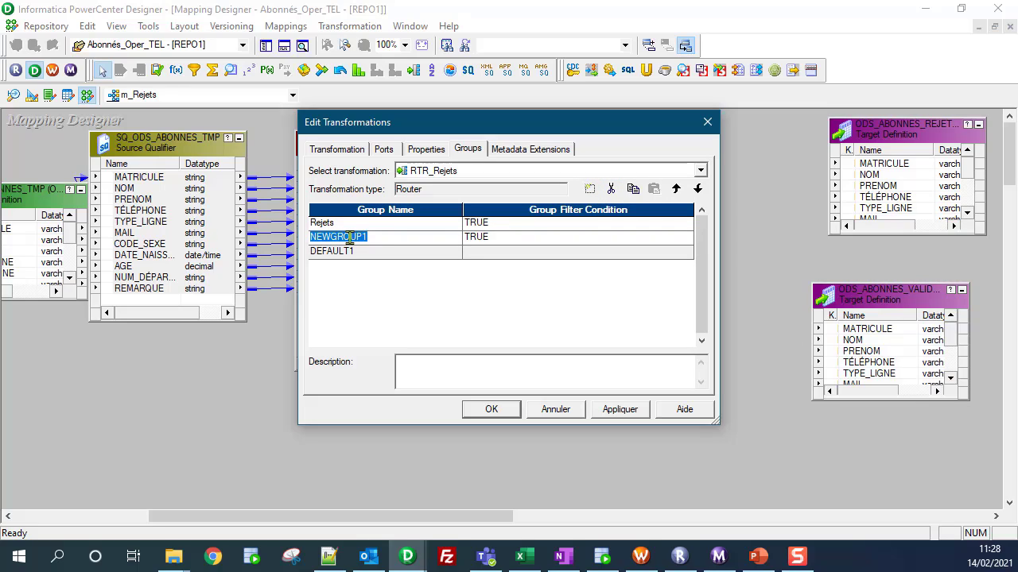
text(Valides)
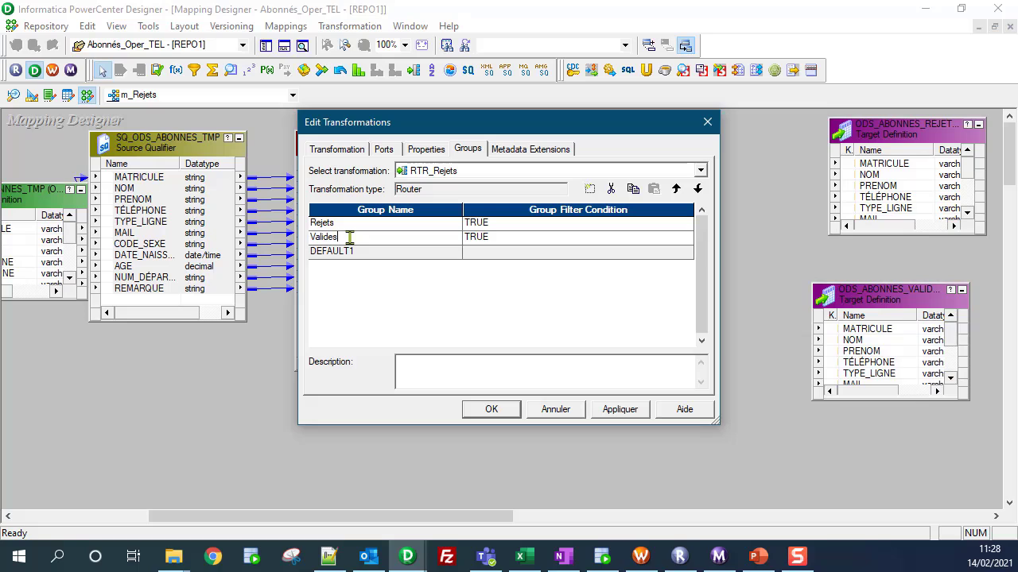
Set the Rejets group's filter condition to NOT ISNULL(REMARQUE), using the router's REMARQUE port
click(483, 226)
click(689, 225)
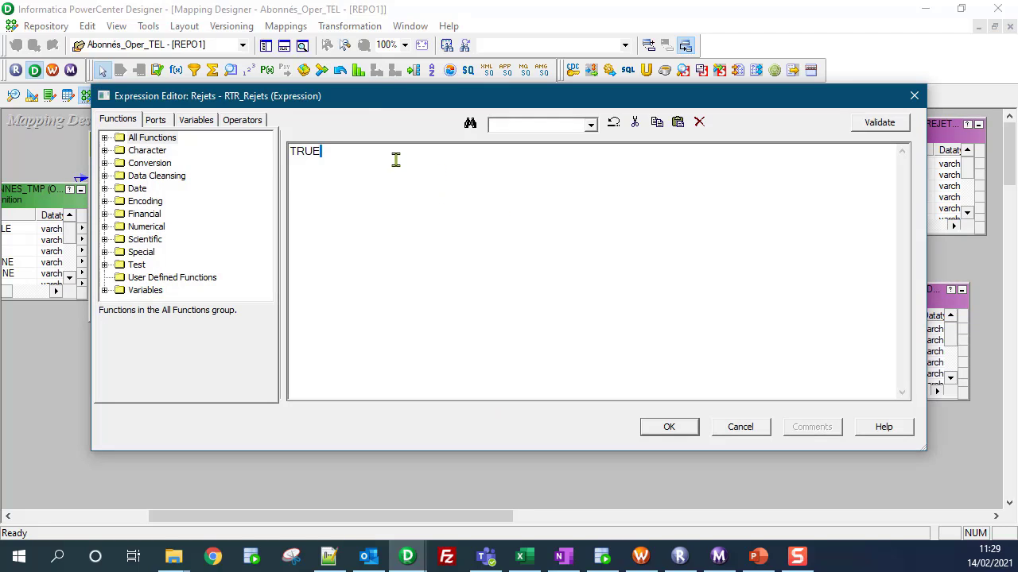
drag(395, 159, 277, 148)
key(Delete)
text(NOT ISNULL)
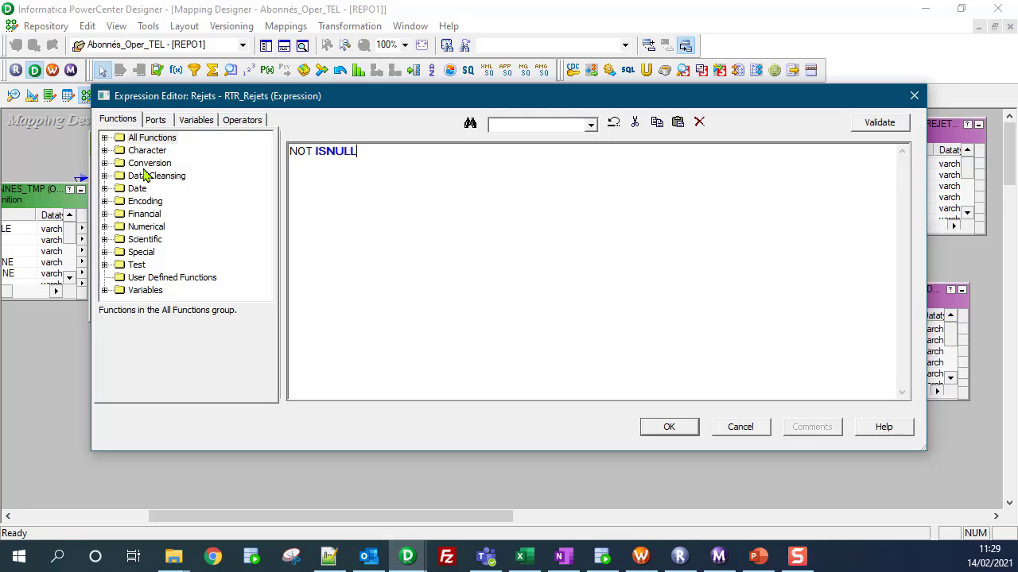
text(()
click(149, 121)
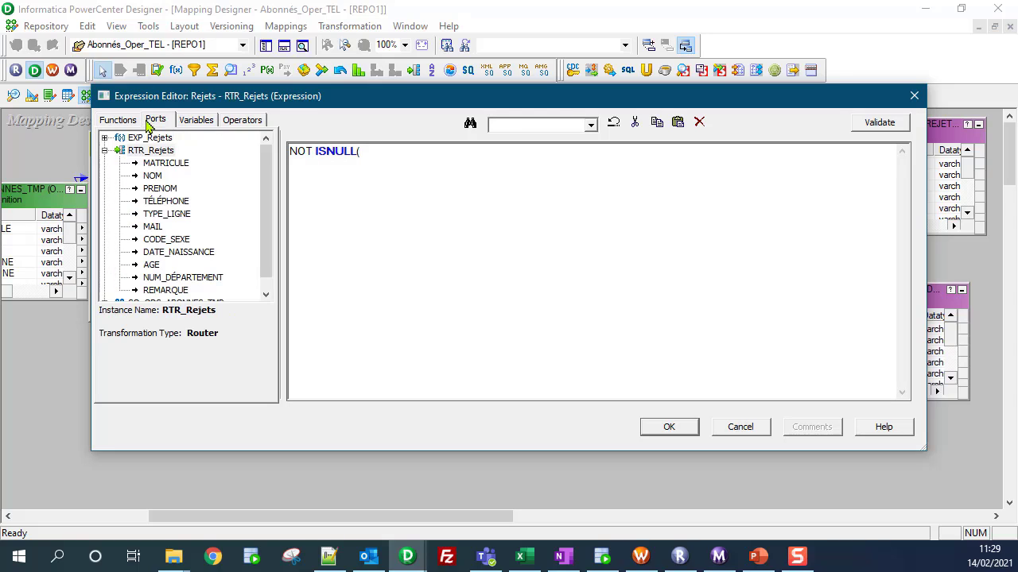
scroll(268, 246, down, 1)
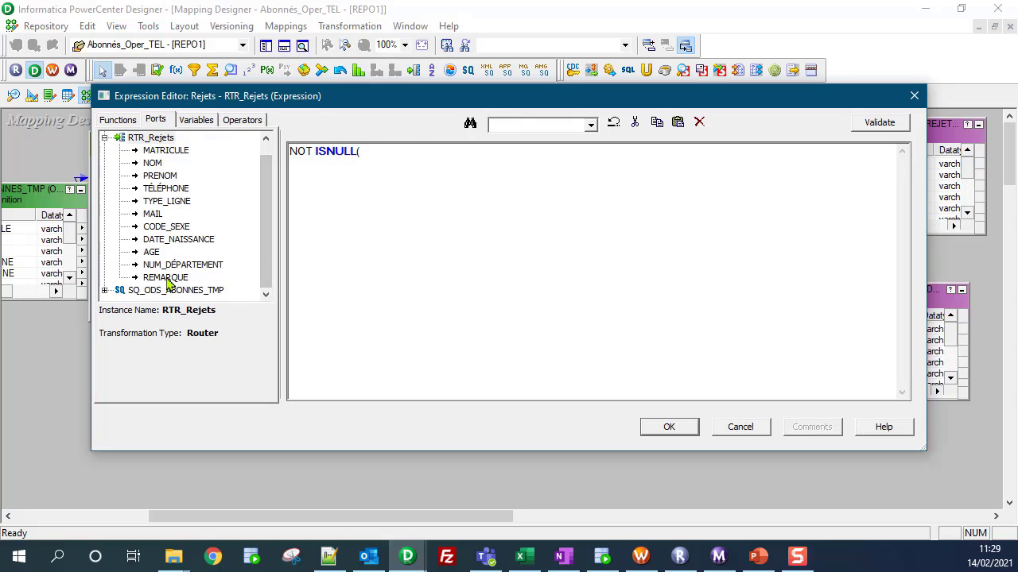
double_click(167, 277)
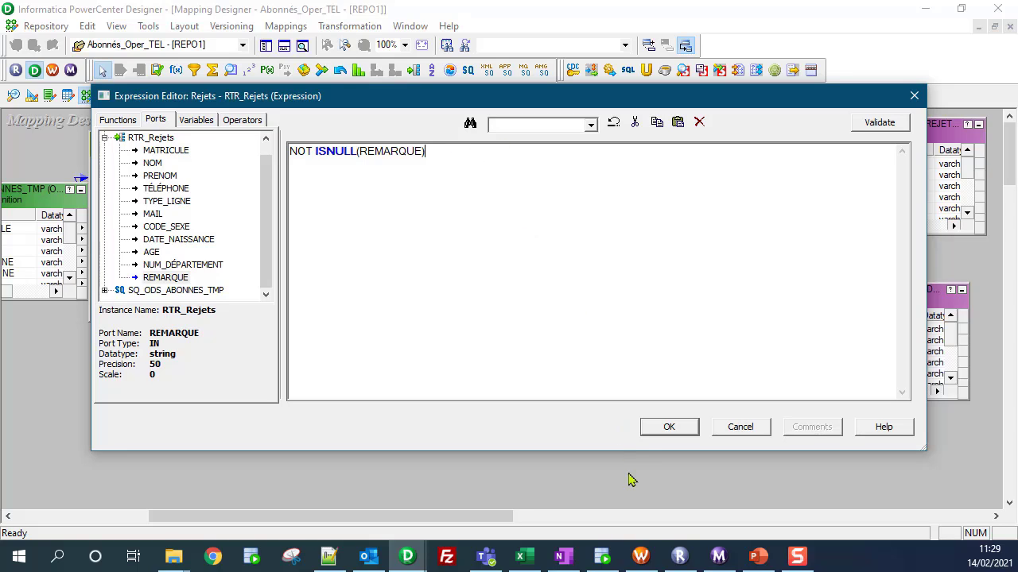
click(659, 429)
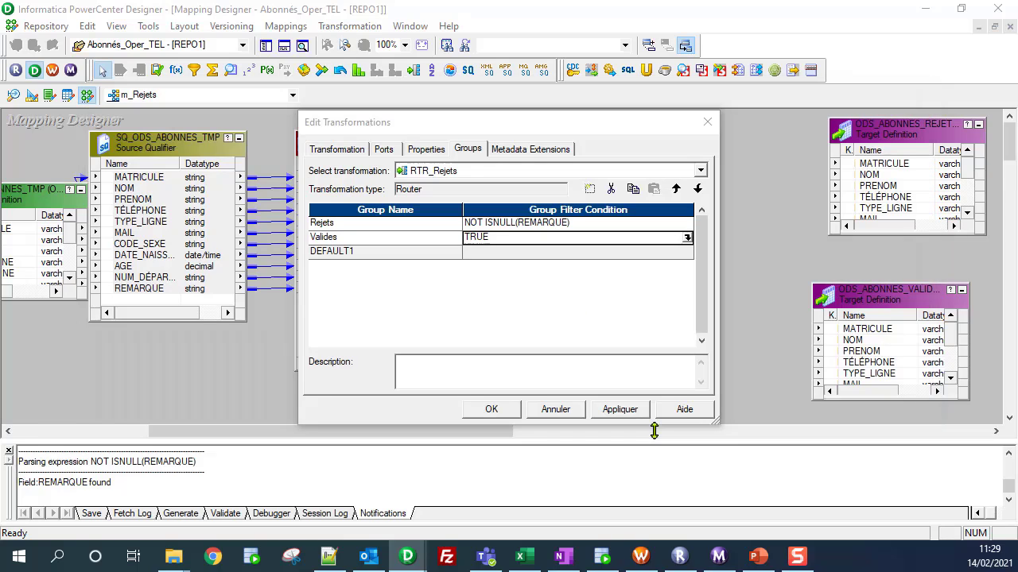
Set the Valides group's filter condition to ISNULL(REMARQUE) and apply the router's edits
click(689, 240)
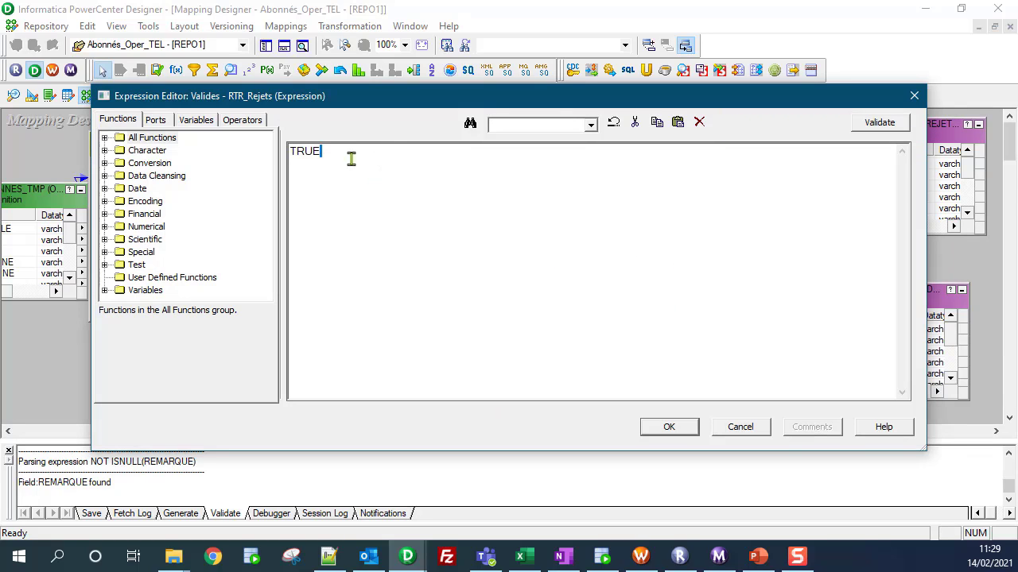
drag(352, 153, 254, 152)
text(ISNULL()
click(146, 120)
double_click(168, 292)
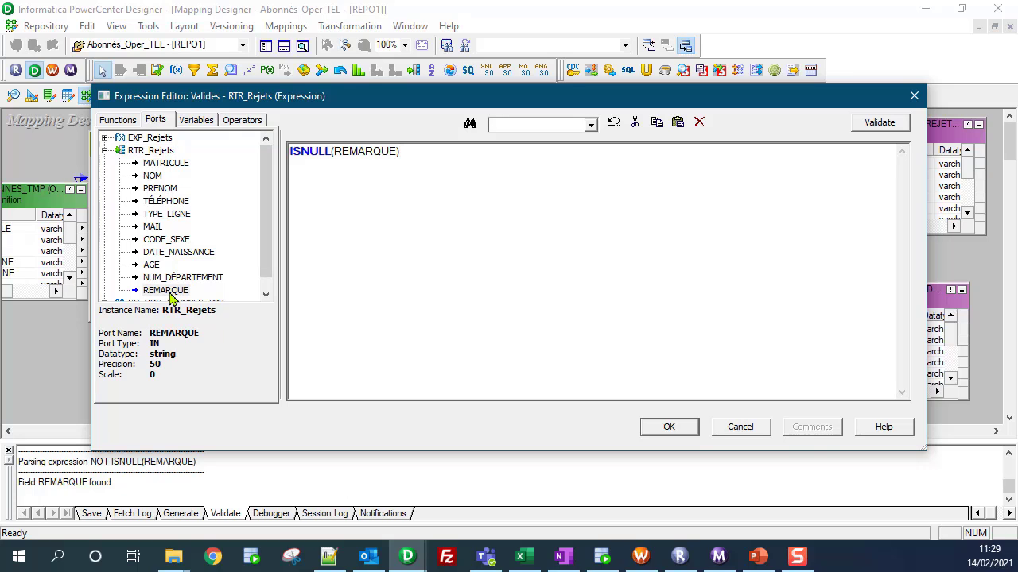
click(668, 427)
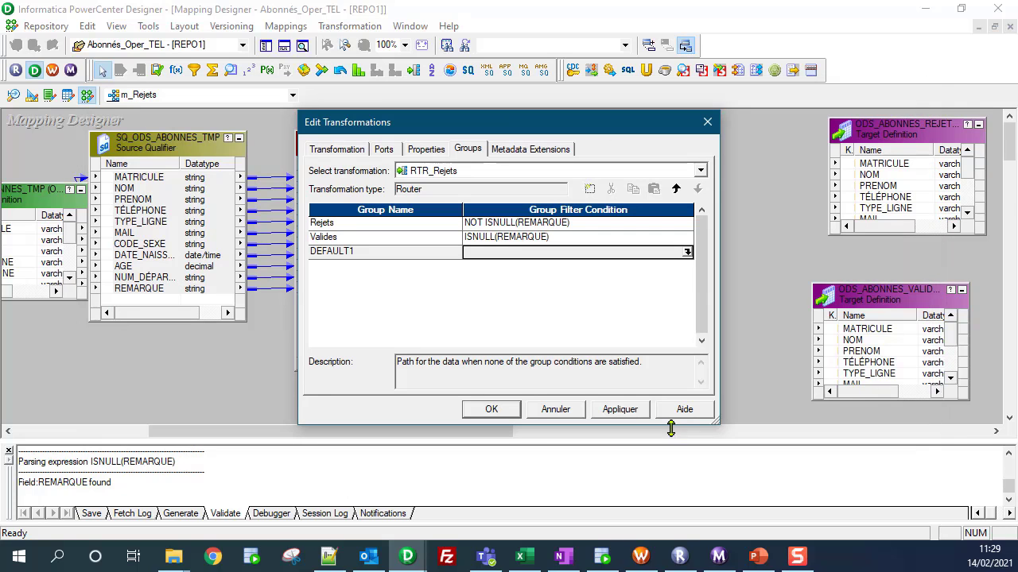
click(632, 418)
click(507, 410)
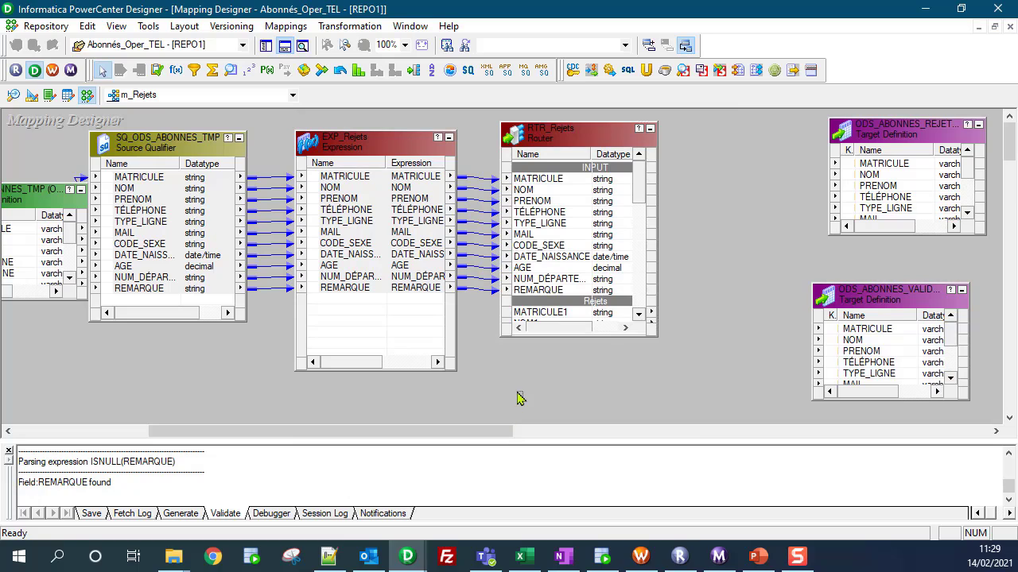
Hide the output window, enlarge RTR_Rejets and the rejects target, and rearrange the targets with the rejects one beside the router
click(285, 48)
drag(527, 336, 510, 509)
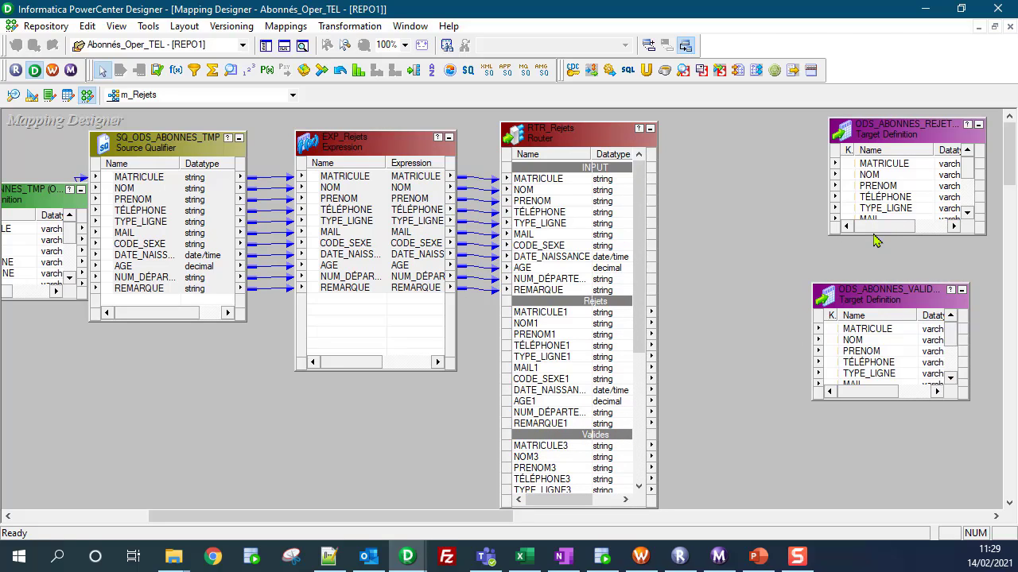
drag(872, 236, 872, 271)
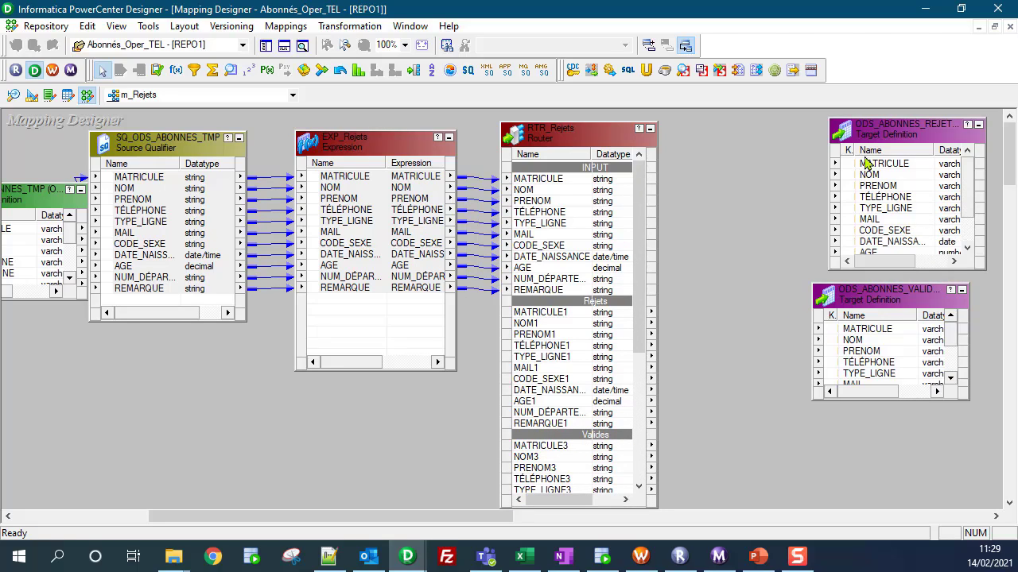
drag(865, 144, 723, 130)
drag(868, 299, 905, 331)
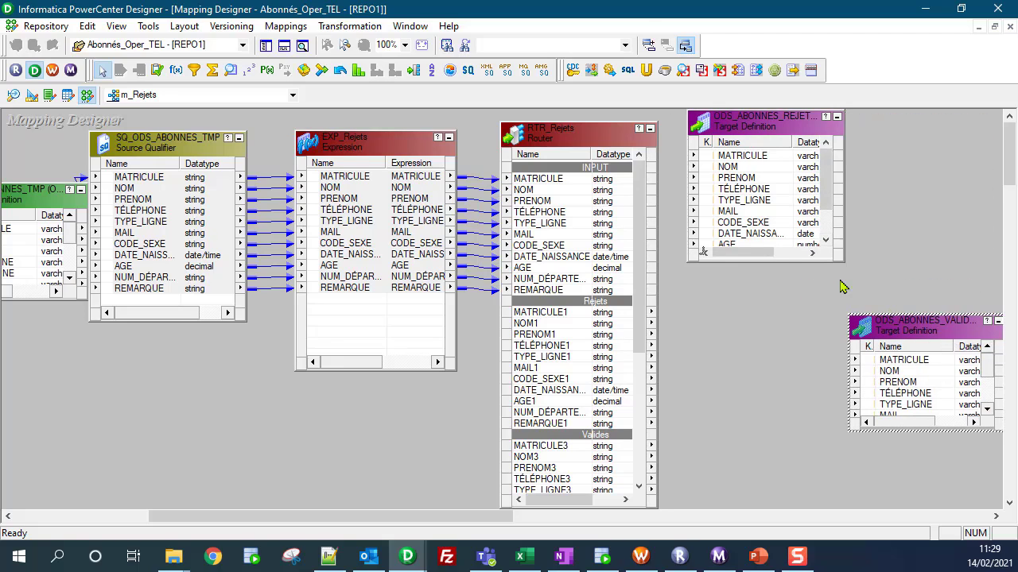
drag(786, 263, 786, 292)
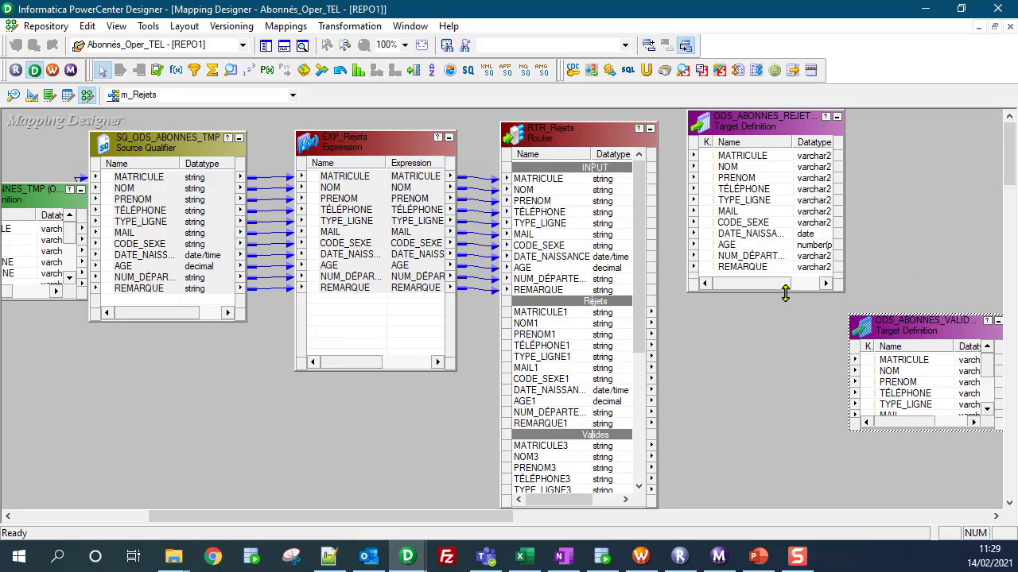
Link the router's Rejets group ports, MATRICULE1 through REMARQUE1, to the rejected subscribers target
click(543, 315)
shift+click(531, 423)
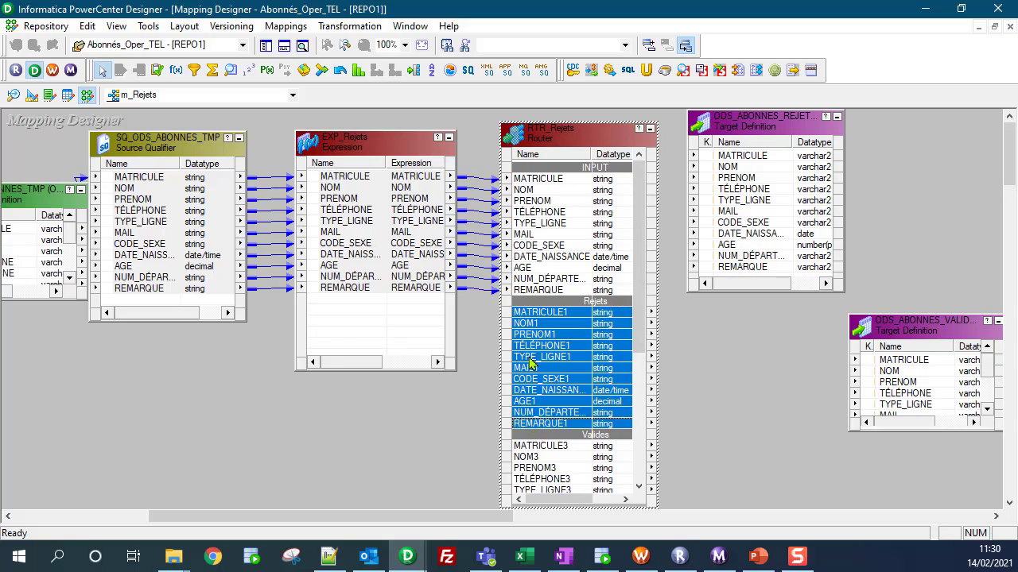
drag(531, 315, 719, 156)
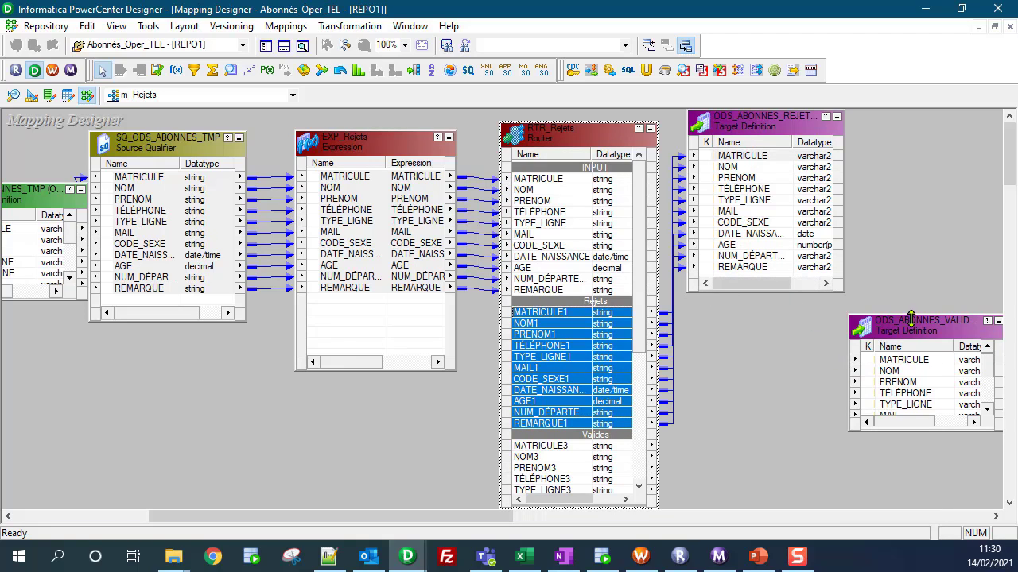
Enlarge the valid subscribers target and link the Valides group ports from MATRICULE3 through the department number to it, leaving out REMARQUE3
drag(911, 317, 911, 236)
drag(640, 353, 641, 422)
click(540, 291)
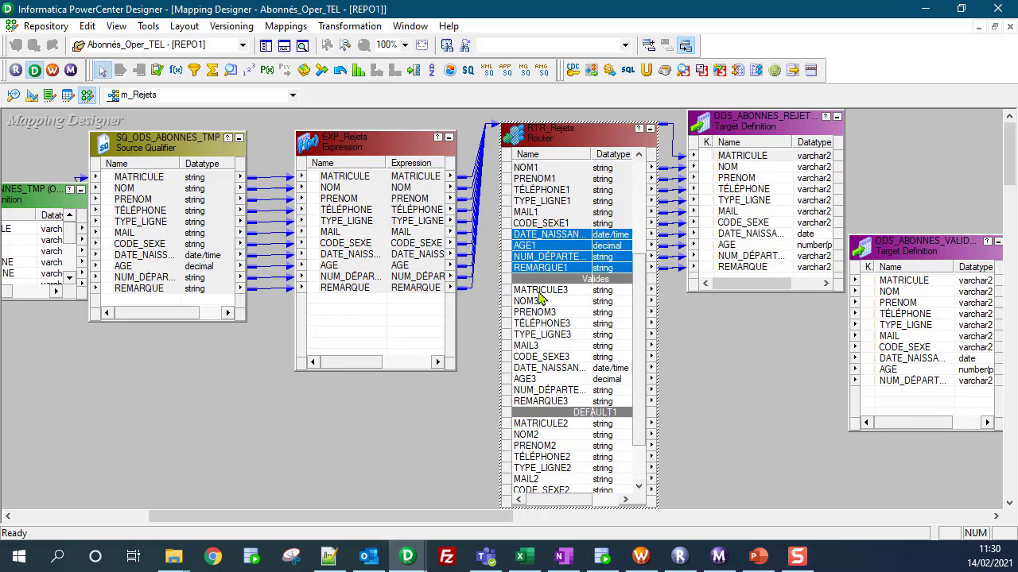
shift+click(533, 402)
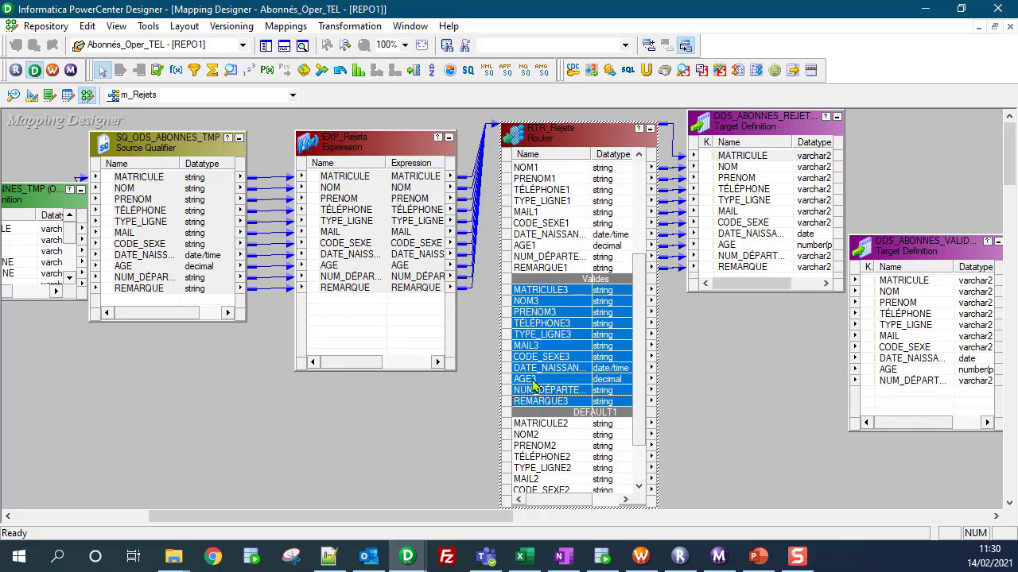
click(528, 291)
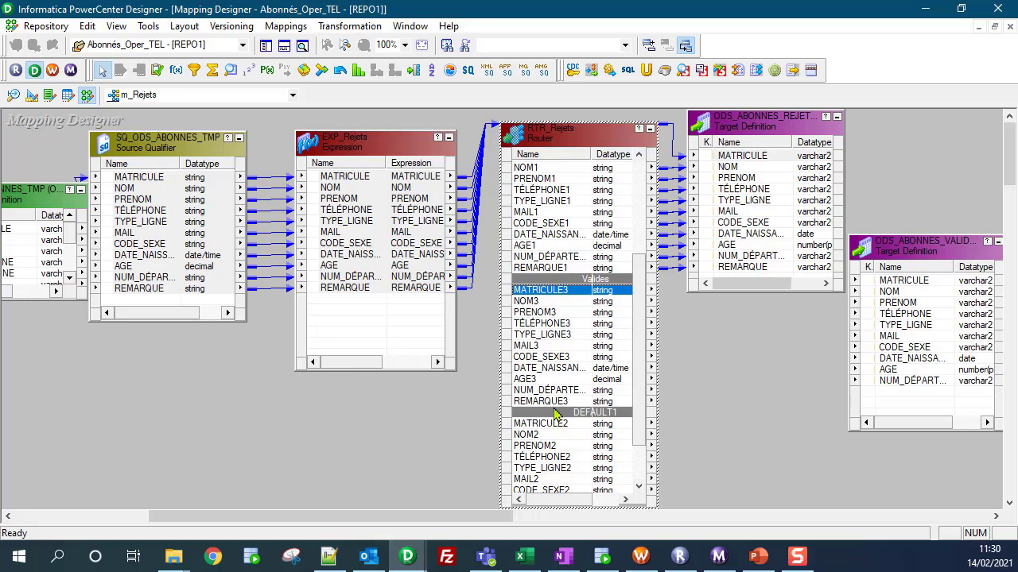
click(904, 382)
click(899, 361)
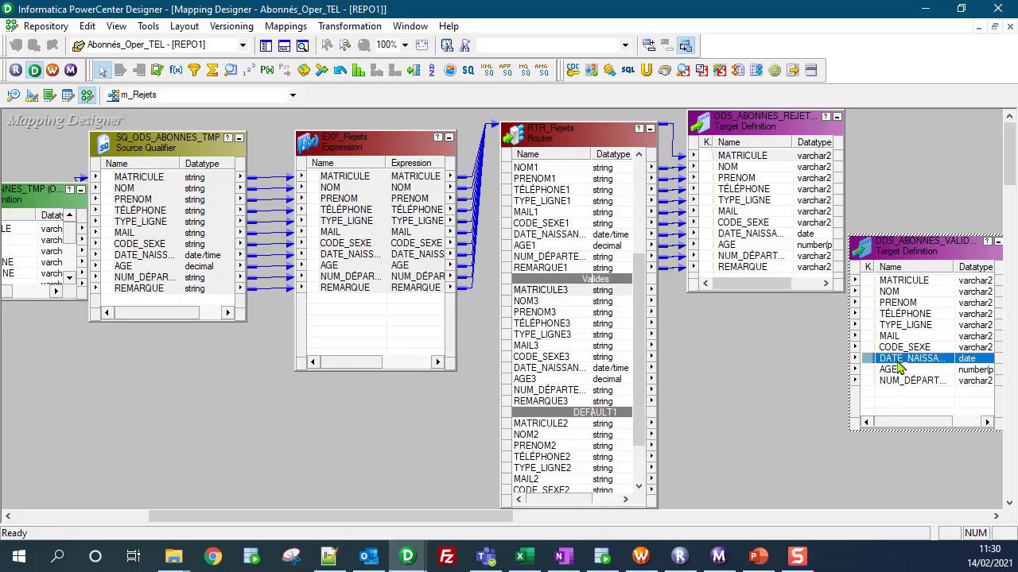
click(902, 350)
click(537, 400)
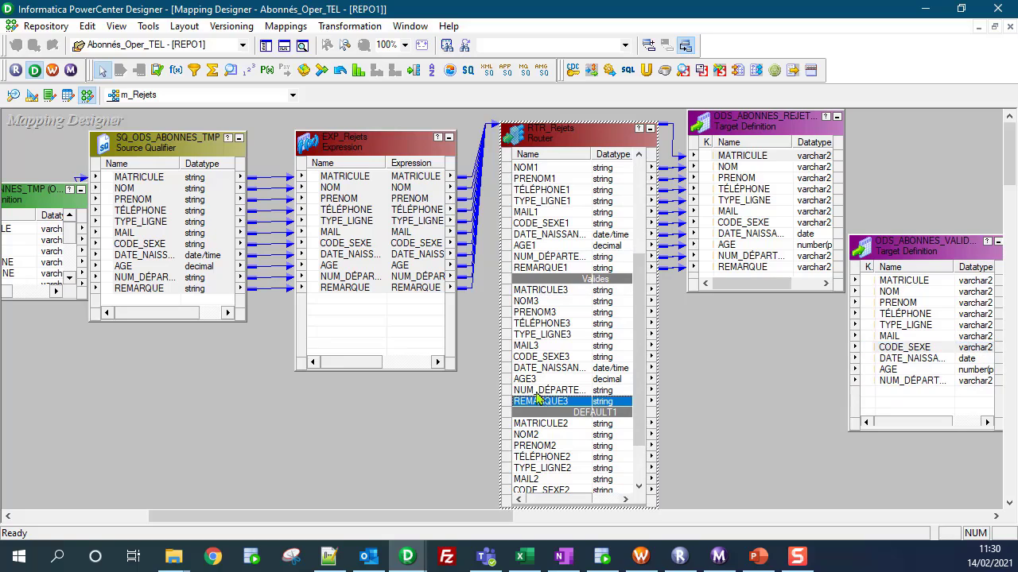
click(529, 292)
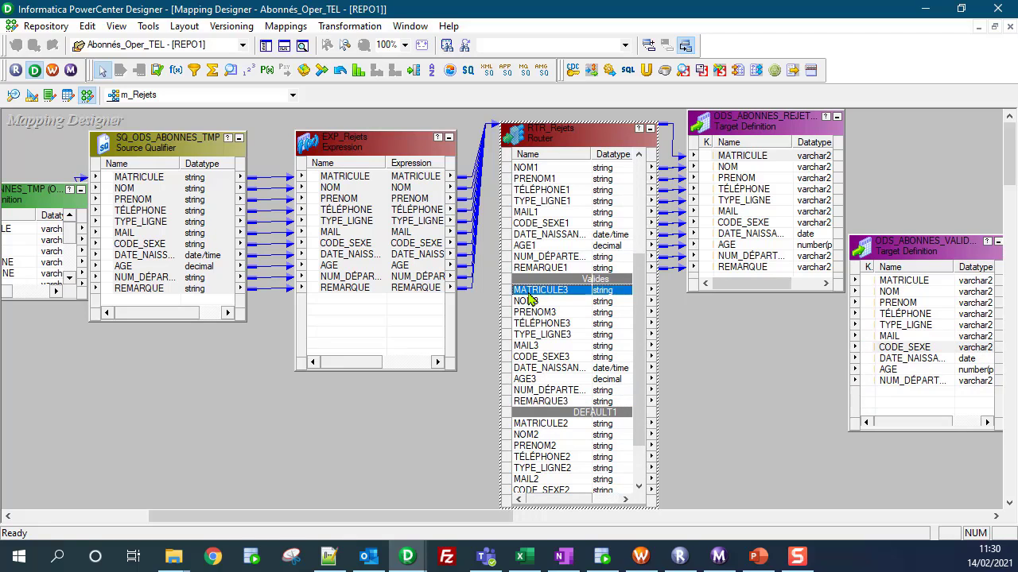
shift+click(528, 391)
drag(524, 296, 896, 294)
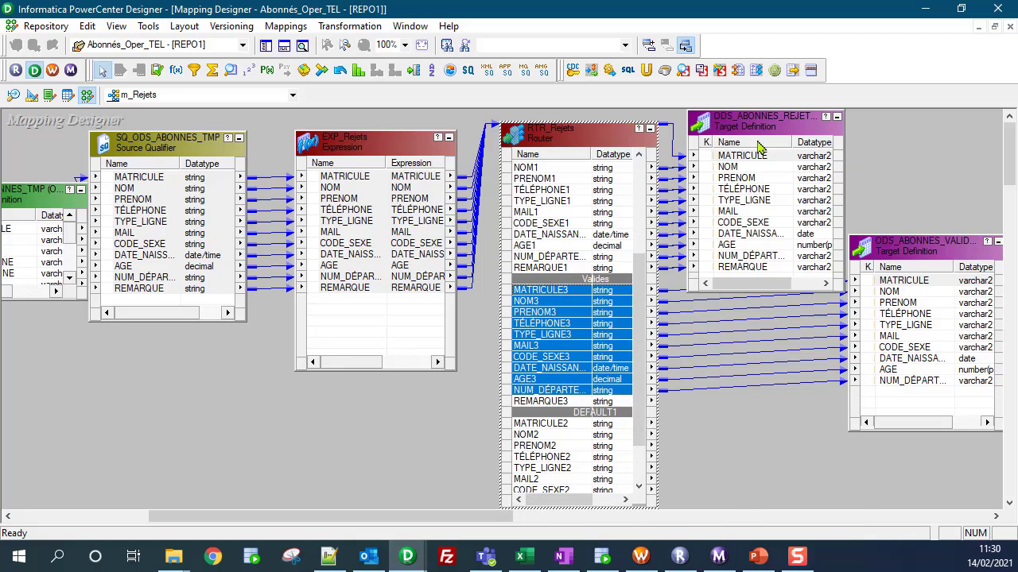
Check the REMARQUE column in the rejects target and save the m_Rejets mapping
click(755, 134)
click(730, 267)
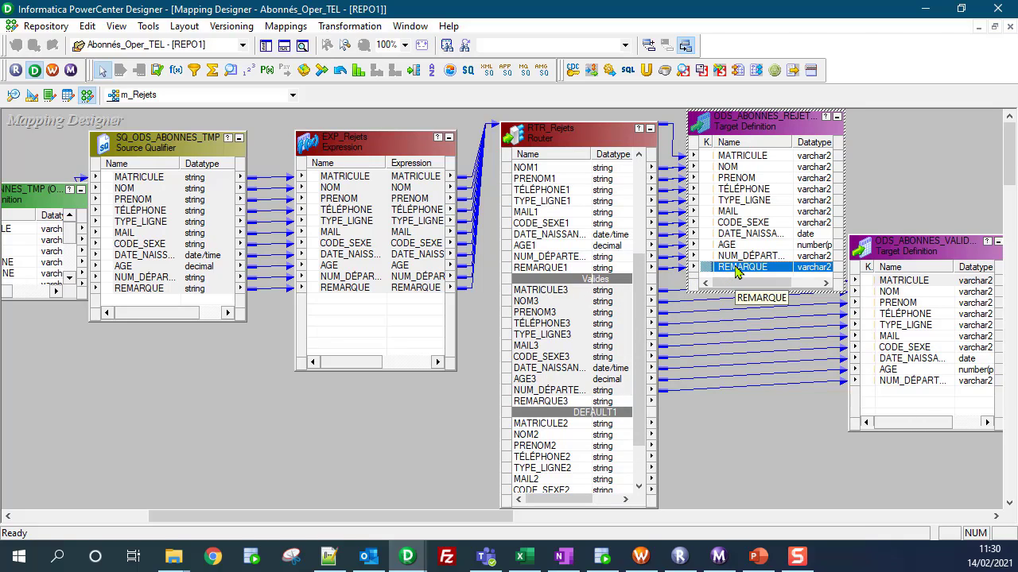
click(376, 422)
key(ctrl+s)
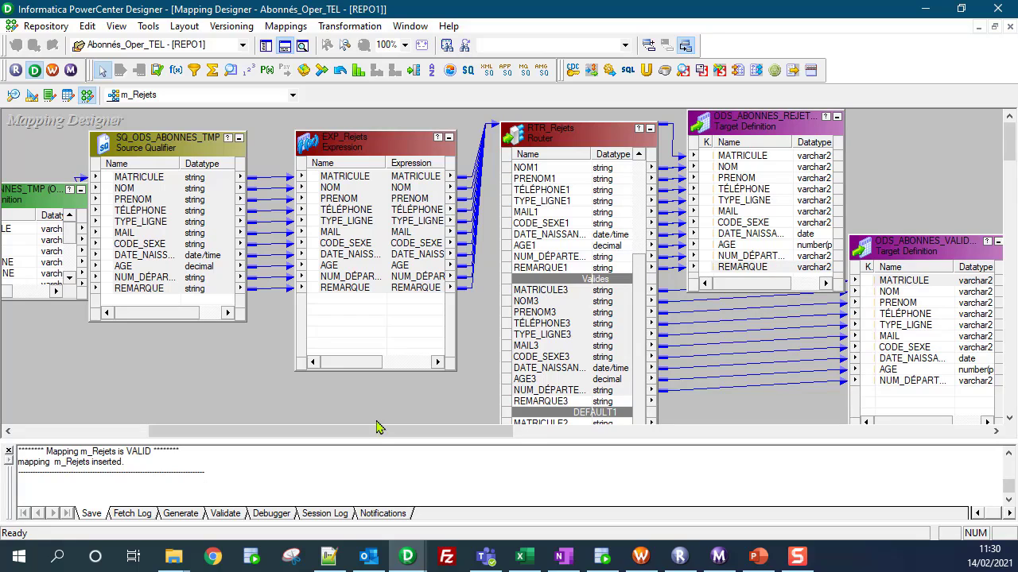
Validate the m_Rejets mapping and try saving the folder again
click(285, 25)
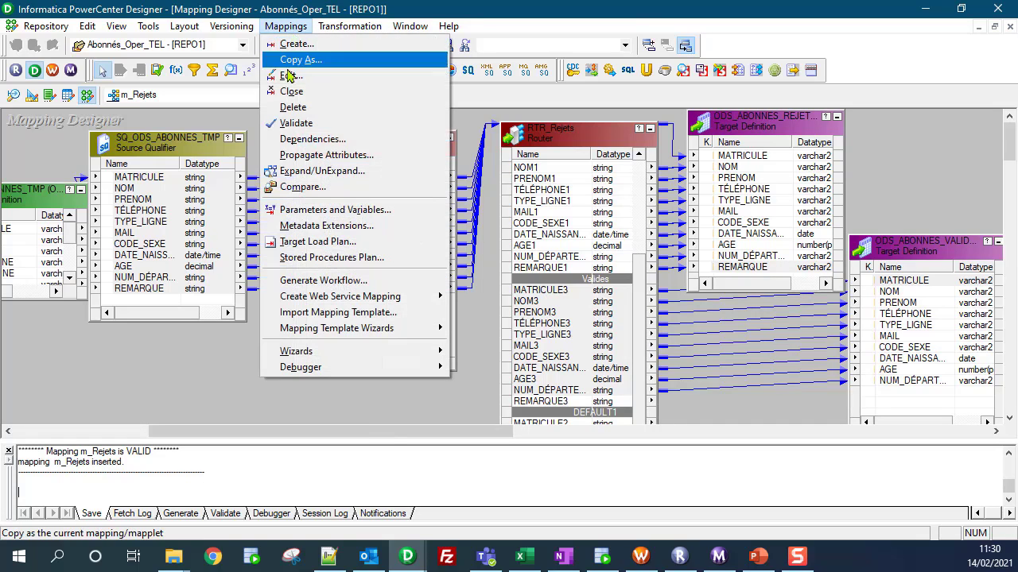
click(296, 123)
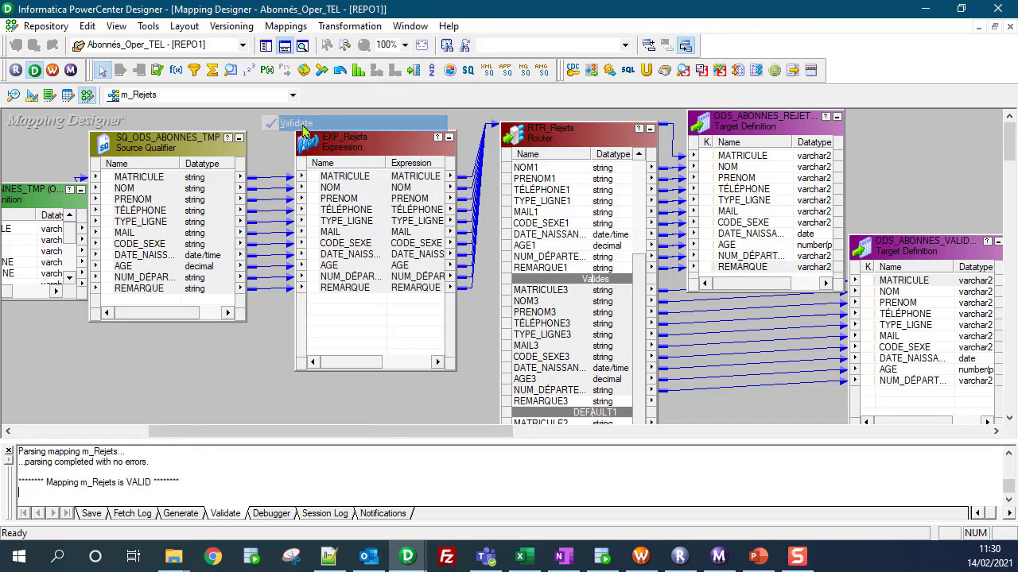
drag(180, 482, 18, 482)
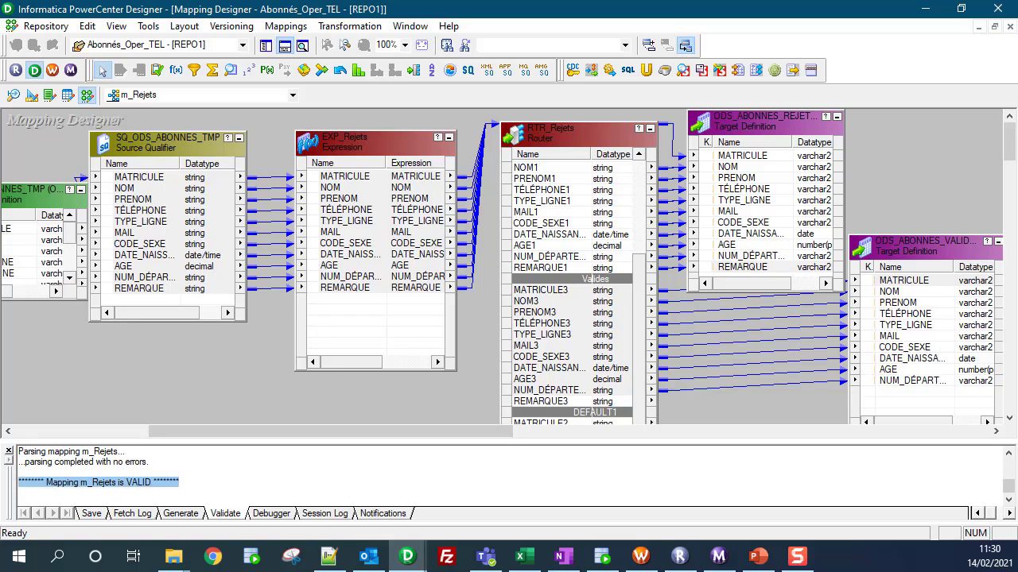
key(ctrl+s)
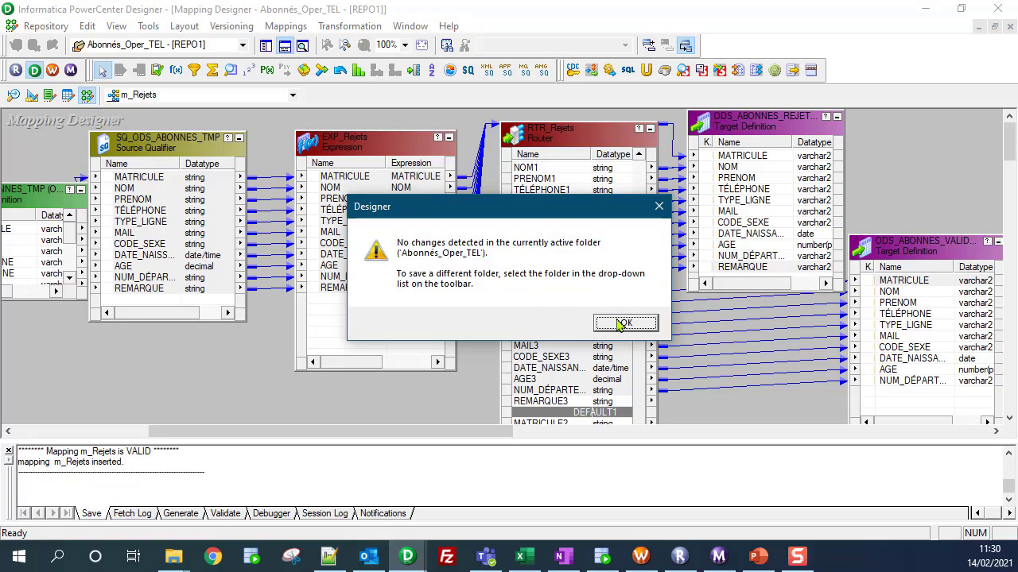
click(623, 324)
Switch to Workflow Manager, add a session for the m_Rejets mapping to wkf_Alim_Abonnées, and link it after s_m_Clean
click(52, 72)
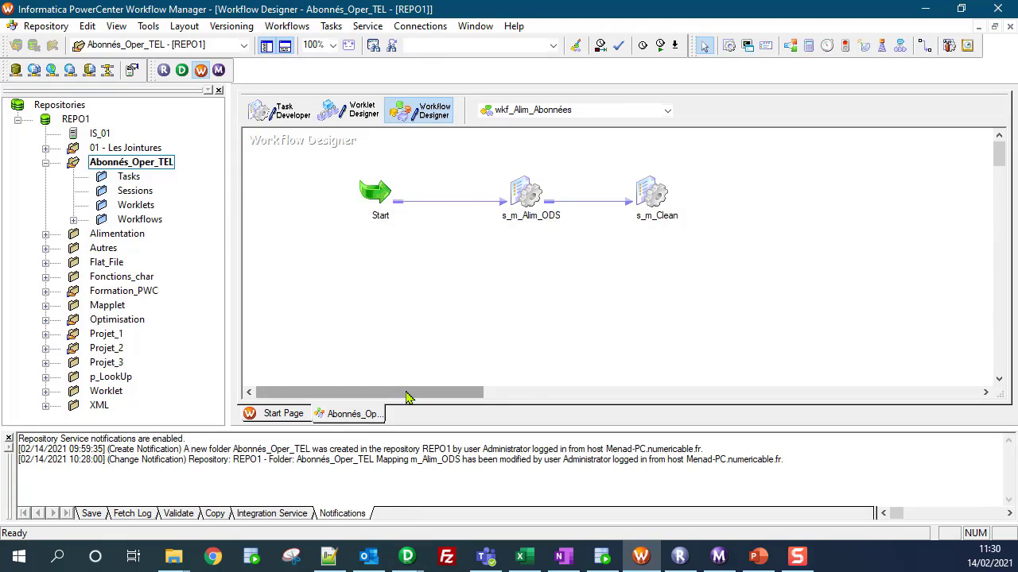
drag(405, 395, 438, 395)
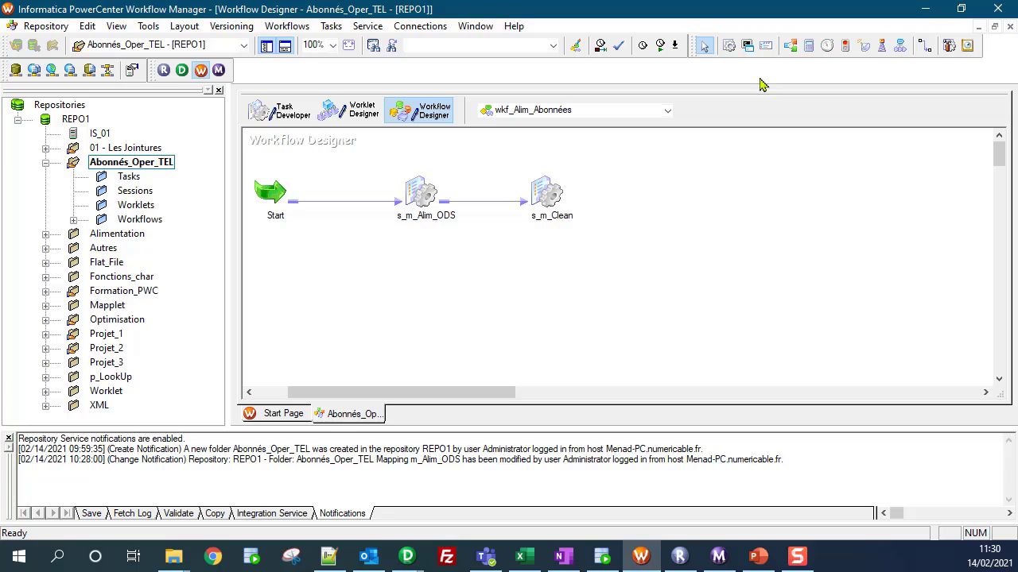
click(729, 45)
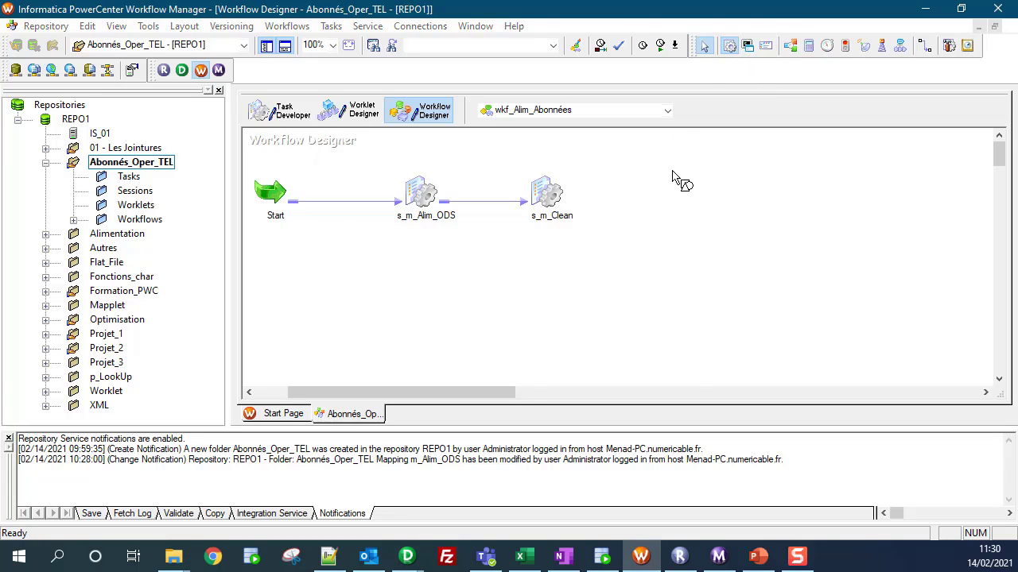
click(672, 177)
click(374, 238)
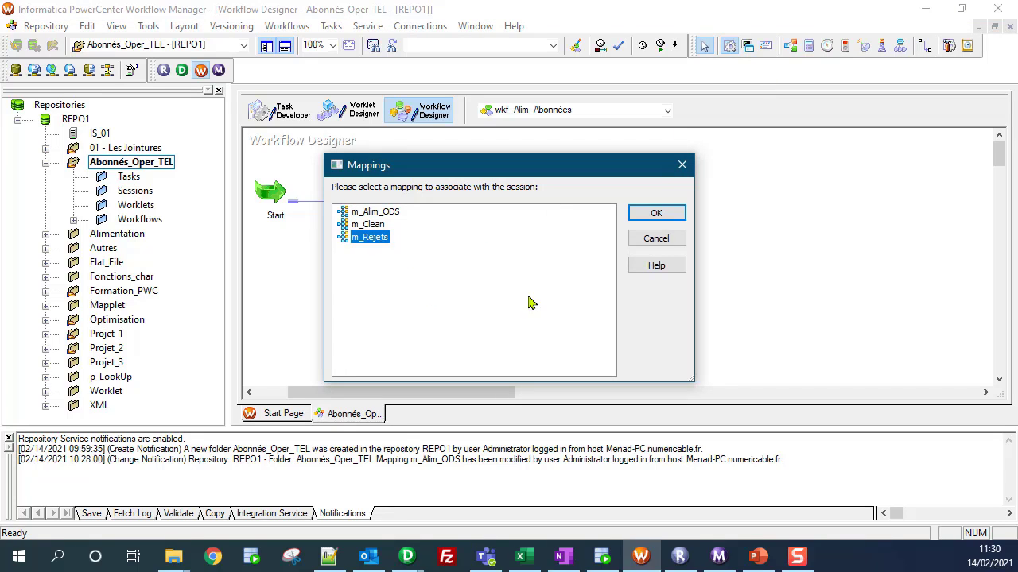
click(656, 214)
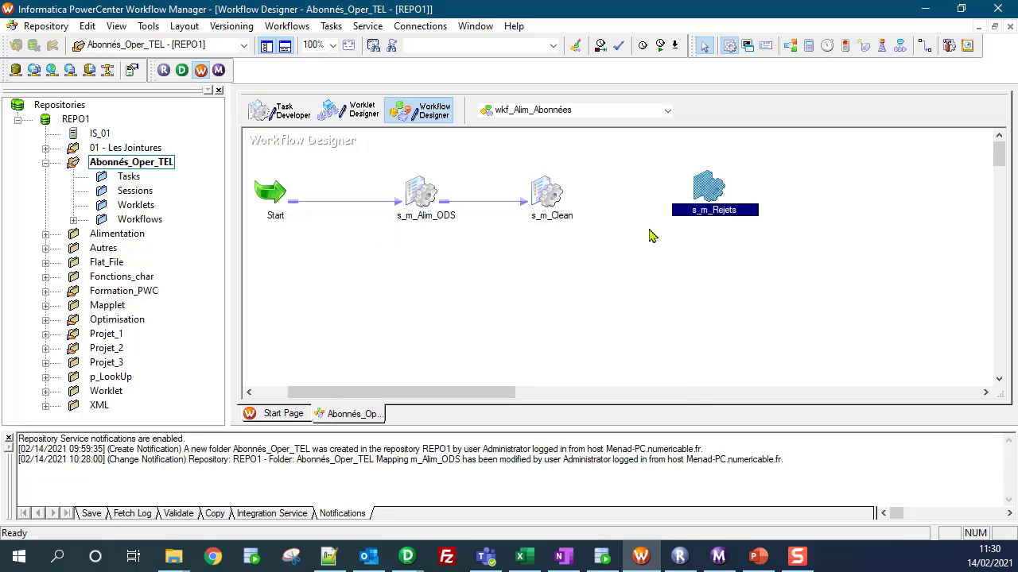
click(837, 243)
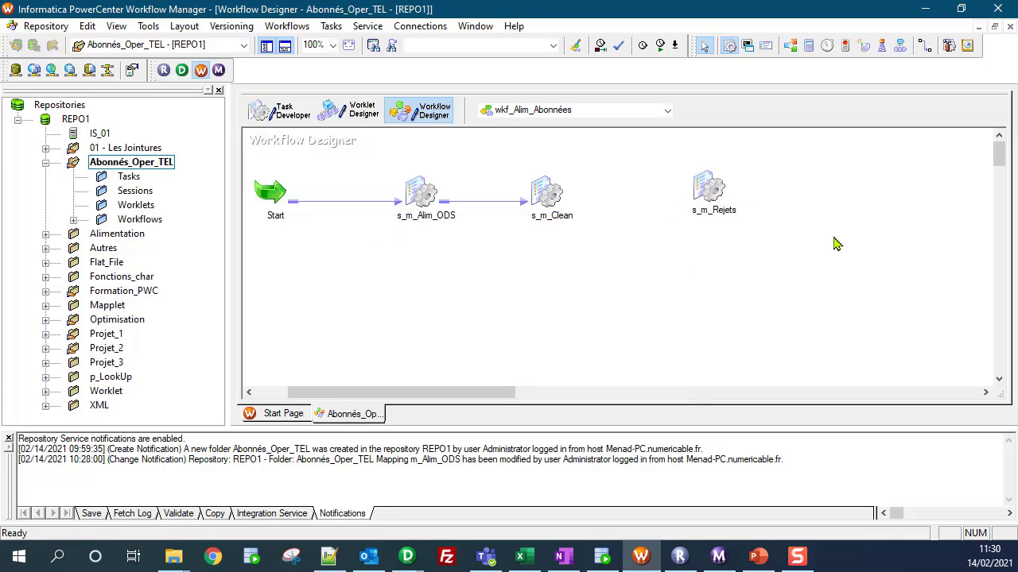
click(924, 45)
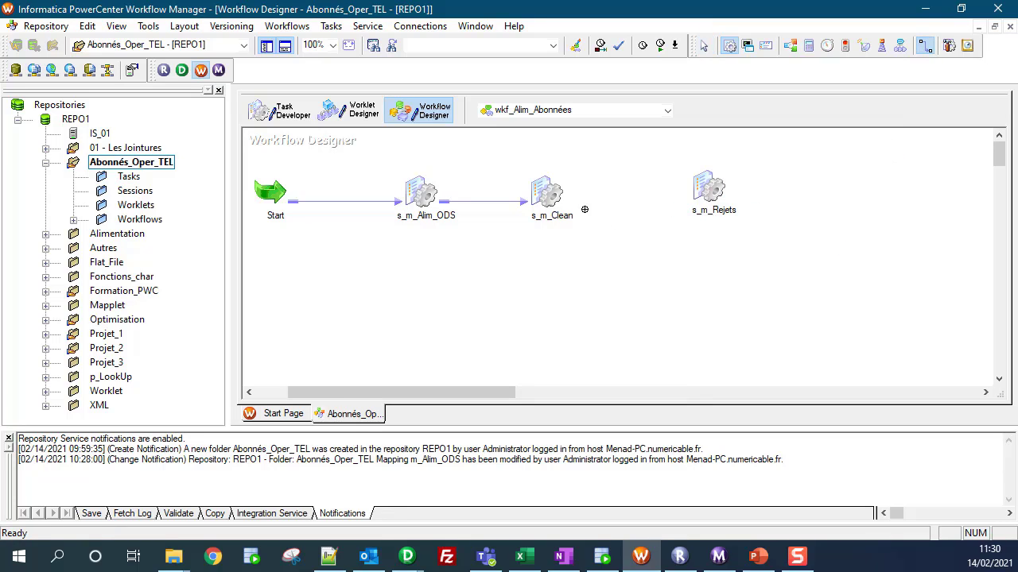
drag(542, 193, 711, 206)
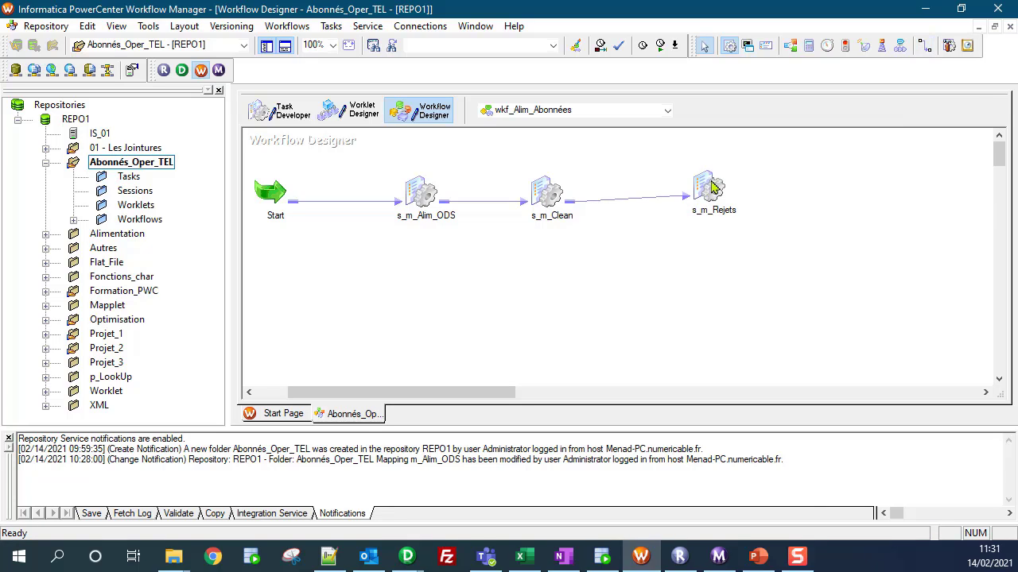
Edit the s_m_Rejets session and set the relational connection of source SQ_ODS_ABONNES_TMP to ODS
double_click(711, 181)
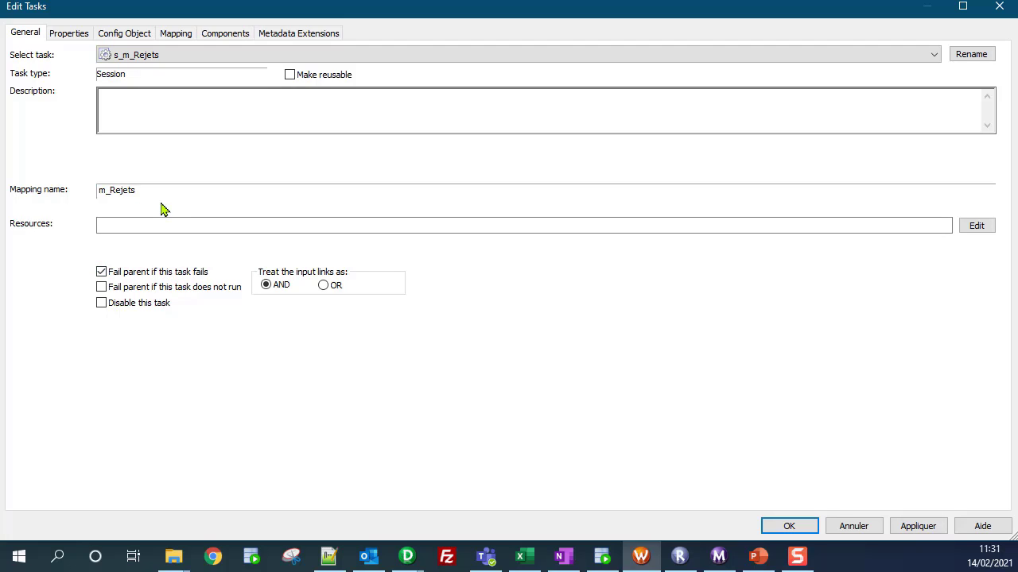
click(178, 37)
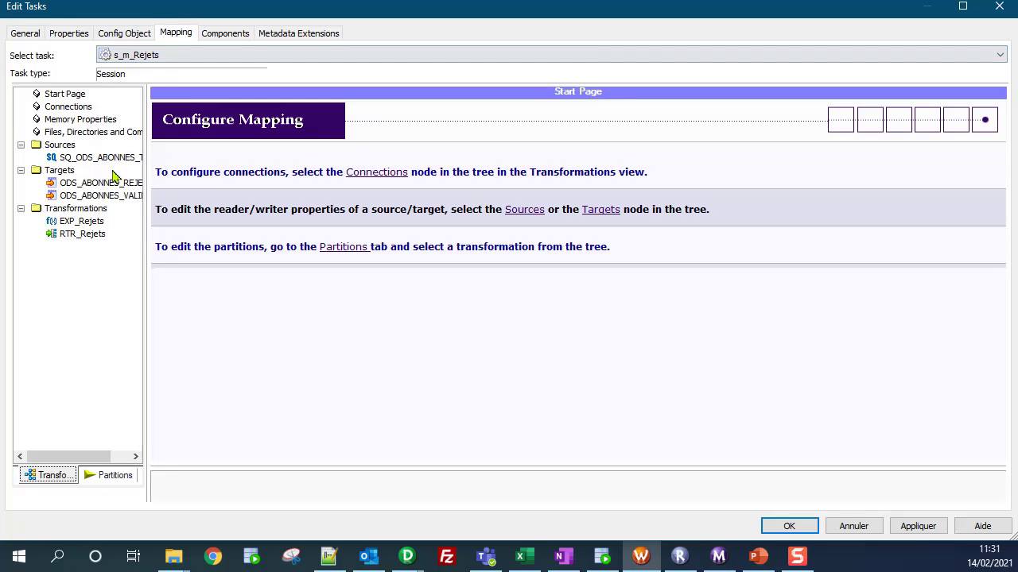
click(92, 159)
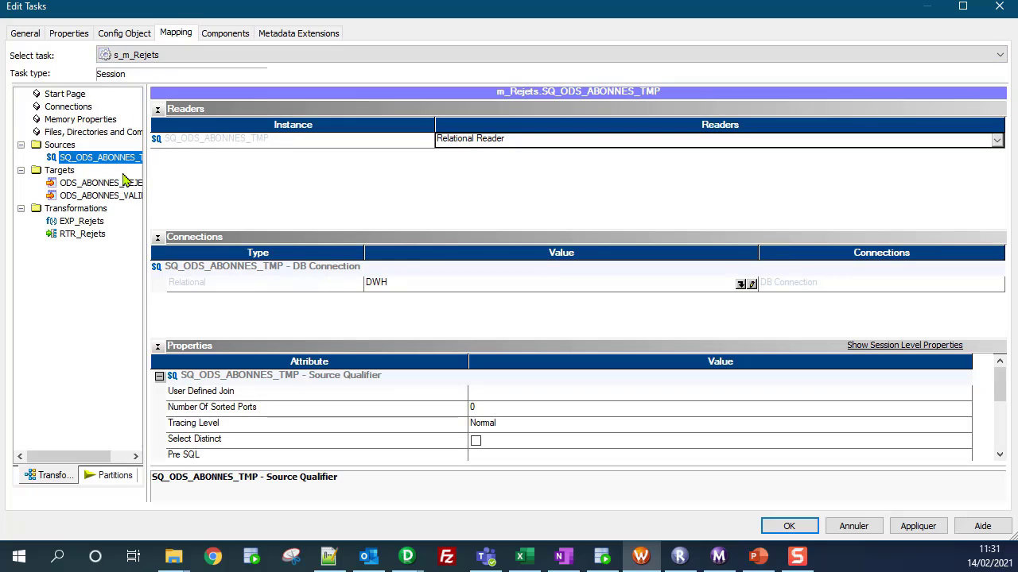
click(741, 284)
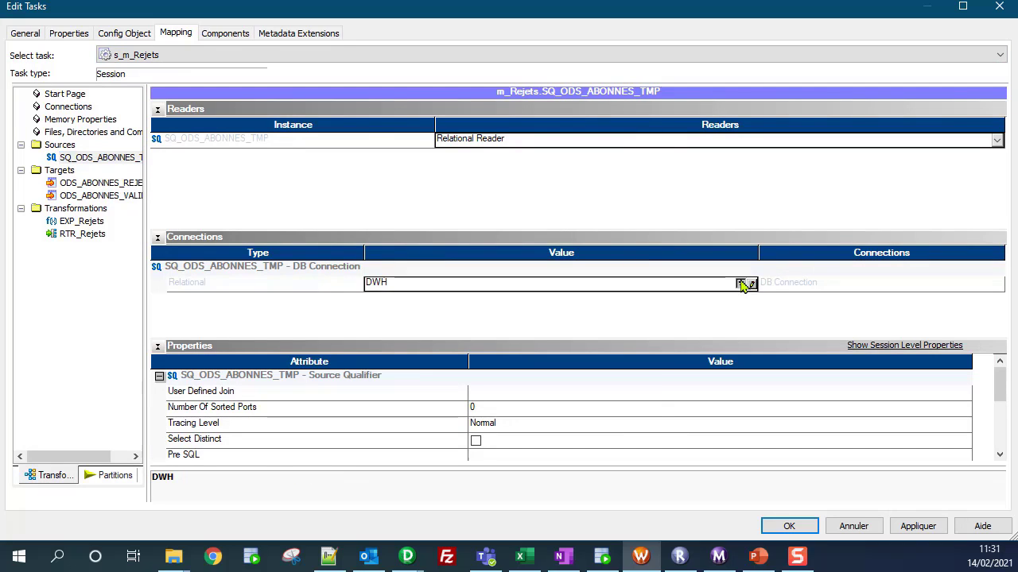
click(422, 283)
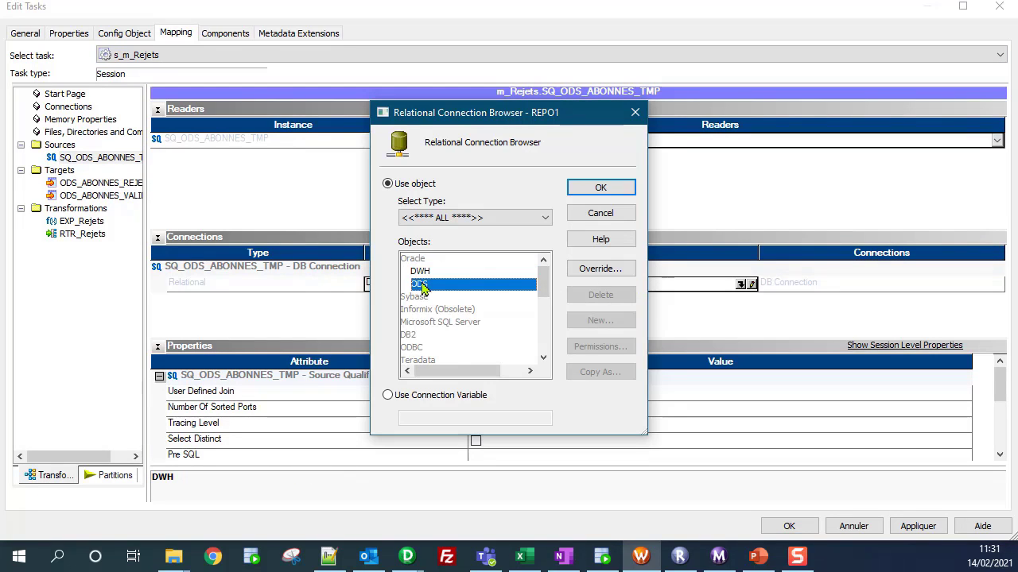
click(597, 191)
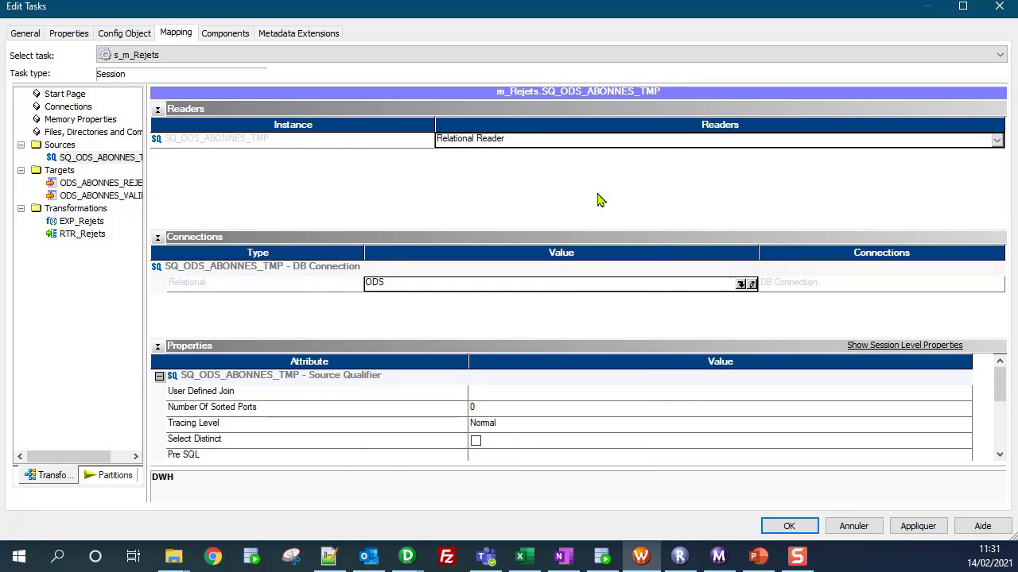
Set the relational connection of the ODS_ABONNES_REJETS target to ODS
click(88, 184)
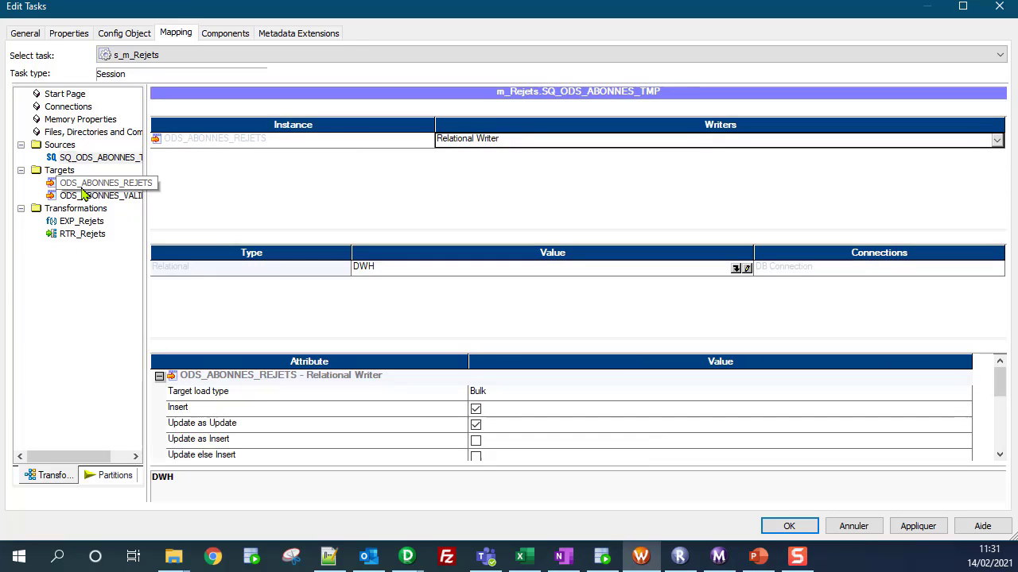
click(737, 270)
click(441, 285)
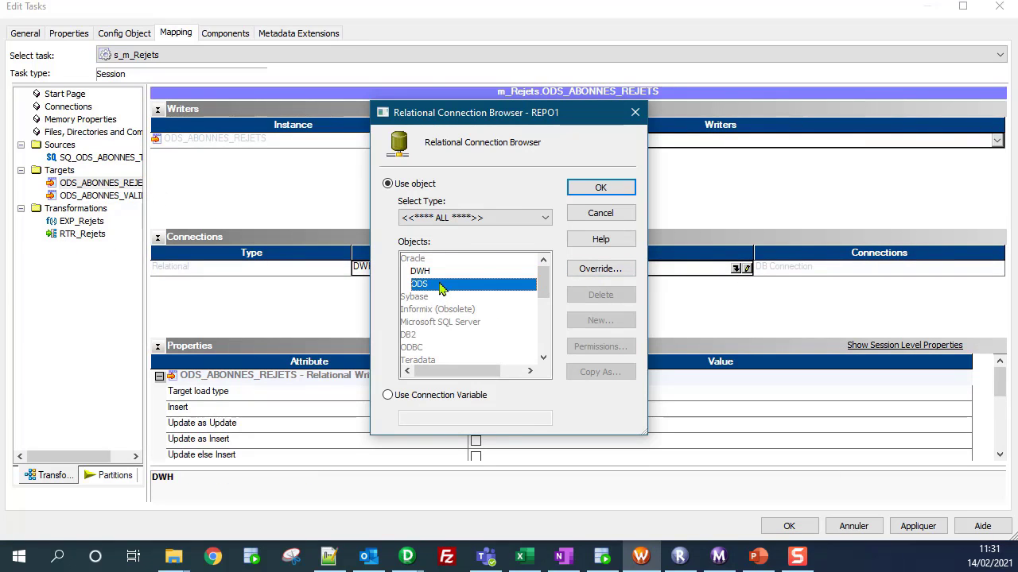
click(625, 188)
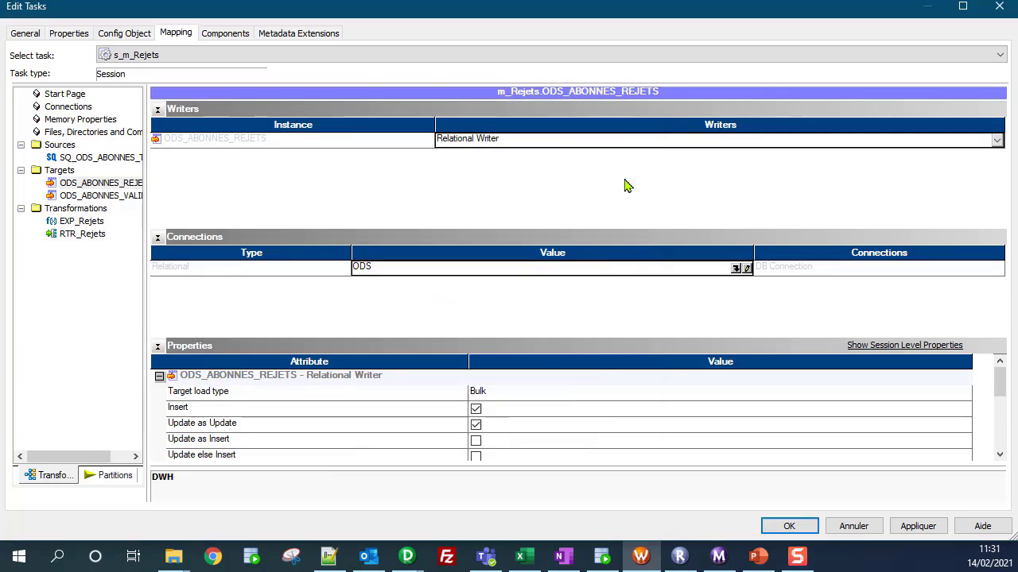
Collapse the writer section and set the target load type of ODS_ABONNES_REJETS to Normal
click(157, 108)
click(158, 109)
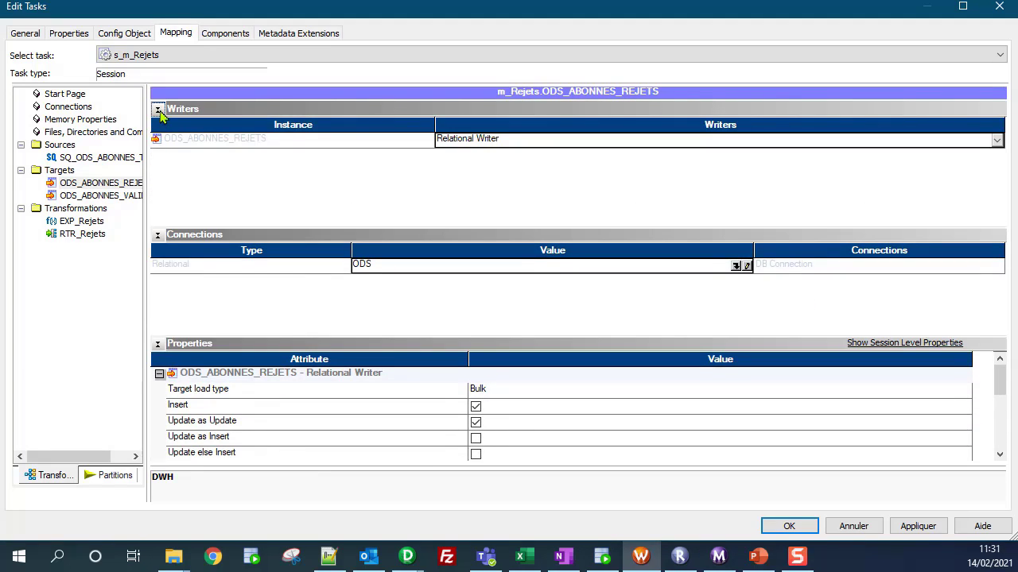
click(157, 109)
click(525, 282)
click(525, 281)
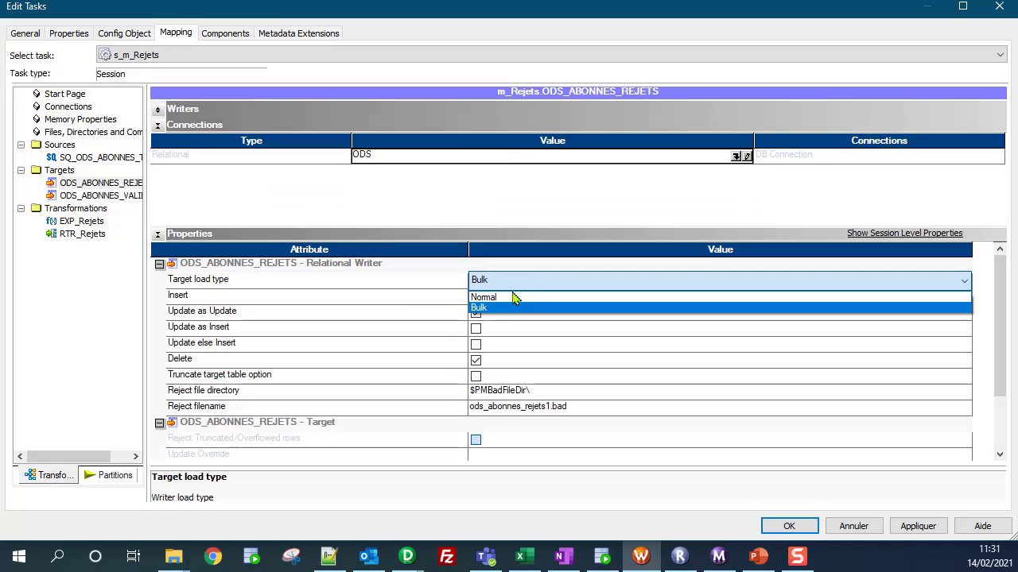
click(513, 297)
Disable Update as Update and Delete for the ODS_ABONNES_REJETS target, enable its Truncate target table option, and apply the changes
click(157, 124)
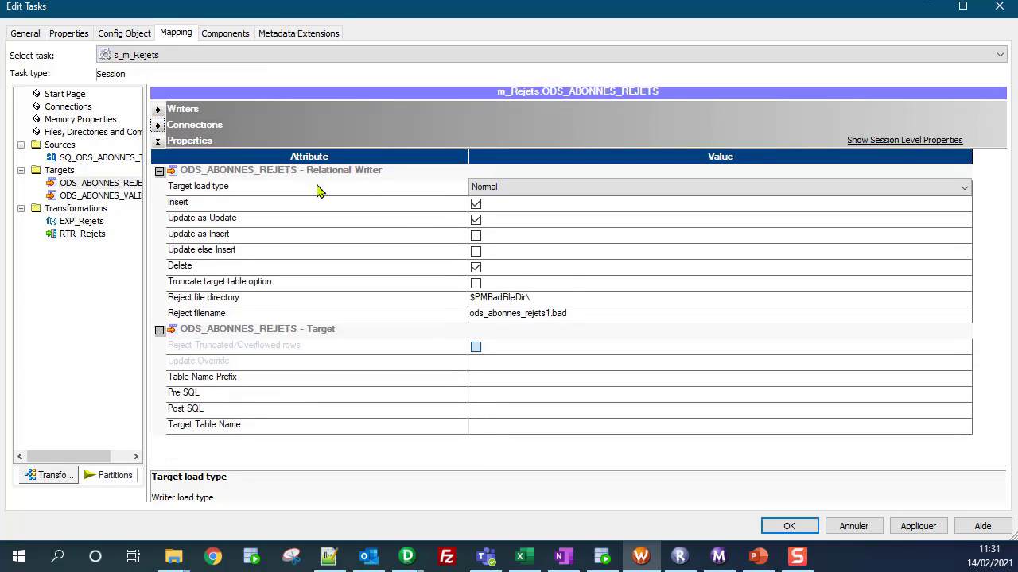
click(448, 205)
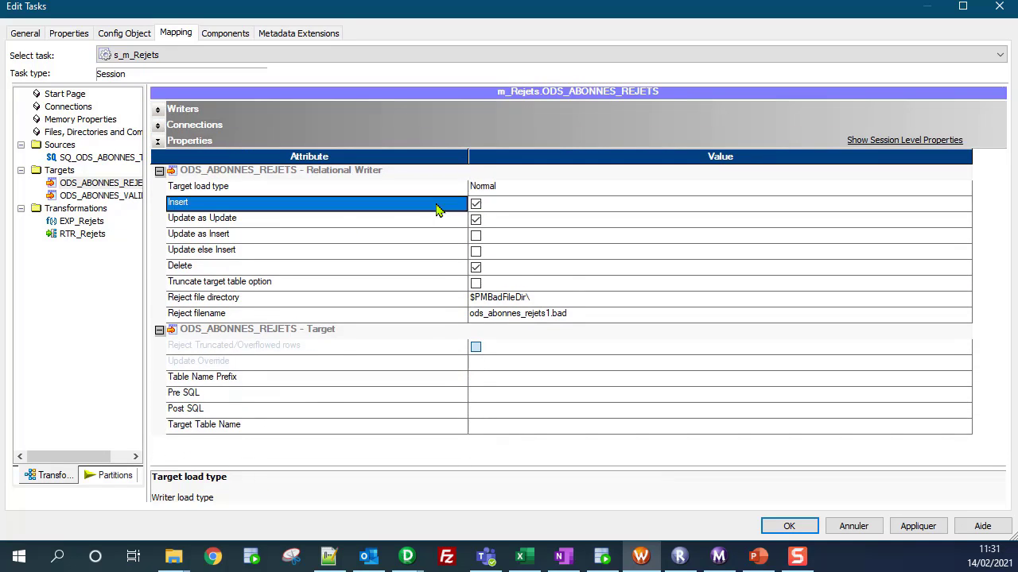
click(475, 220)
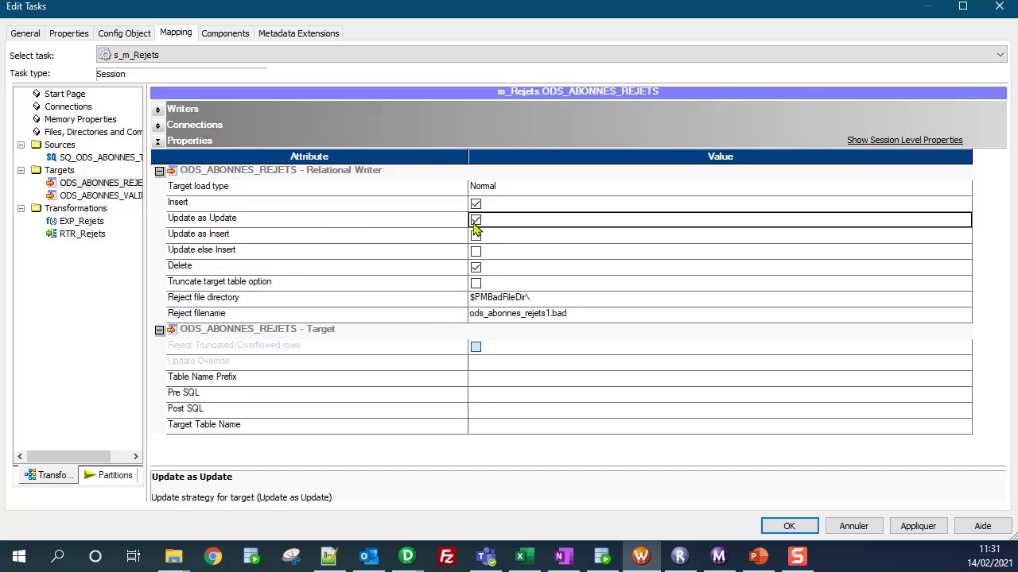
click(476, 267)
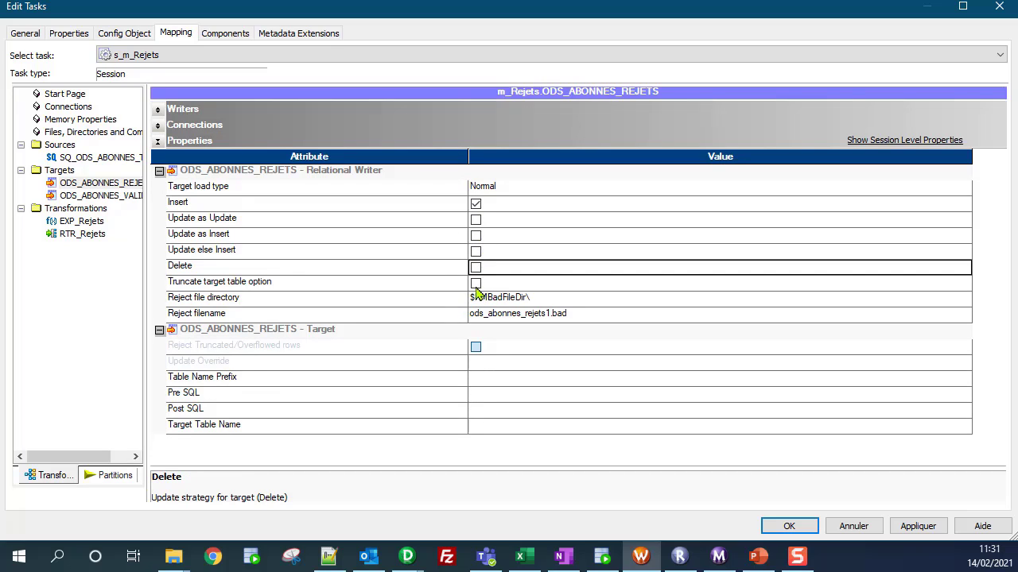
click(476, 284)
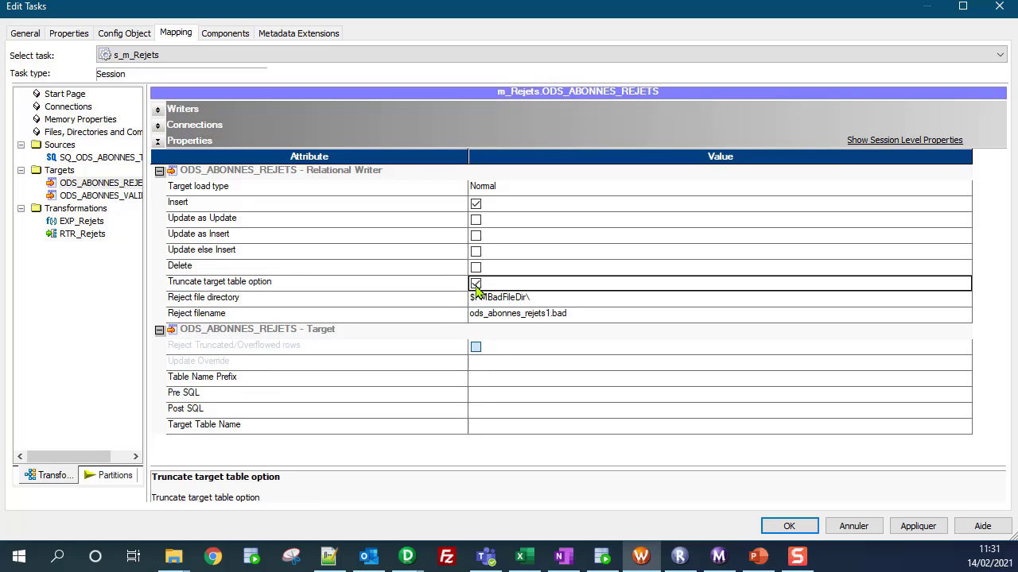
click(917, 526)
Set the target load type of ODS_ABONNES_VALIDES to Normal
click(95, 195)
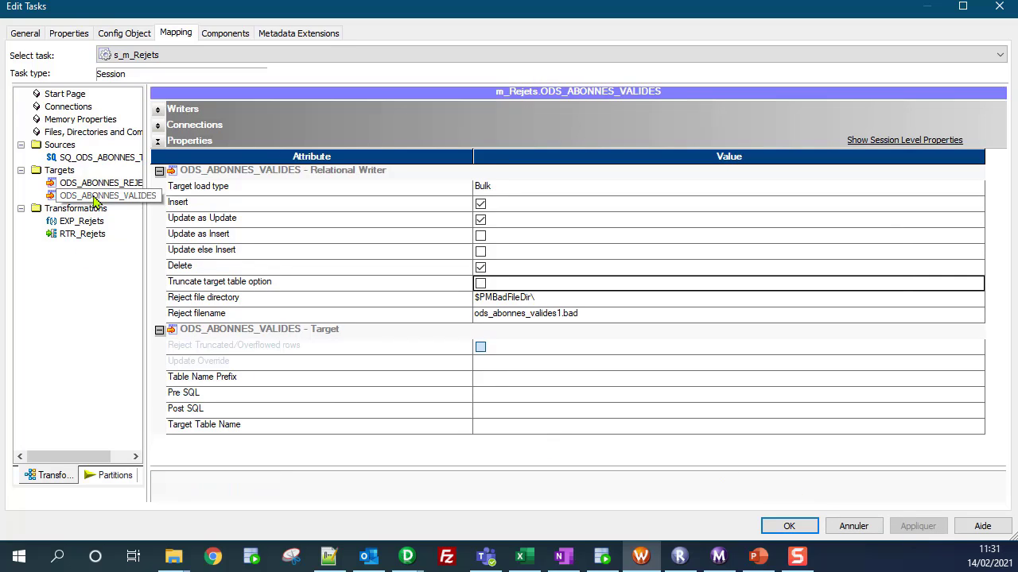
click(486, 194)
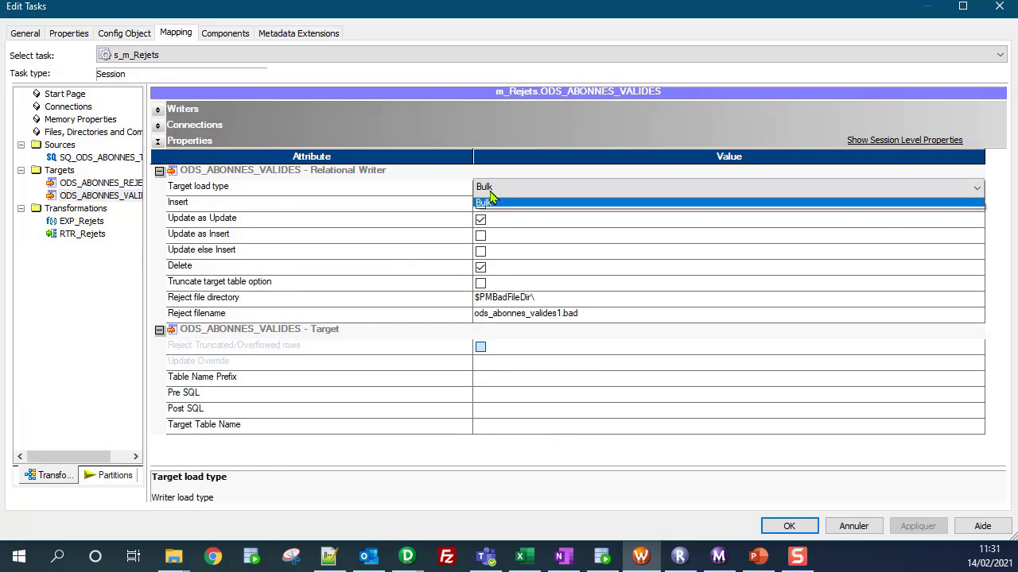
click(490, 197)
click(492, 215)
Disable Update as Update and Delete for ODS_ABONNES_VALIDES, enable its Truncate target table option, and save the workflow
click(481, 224)
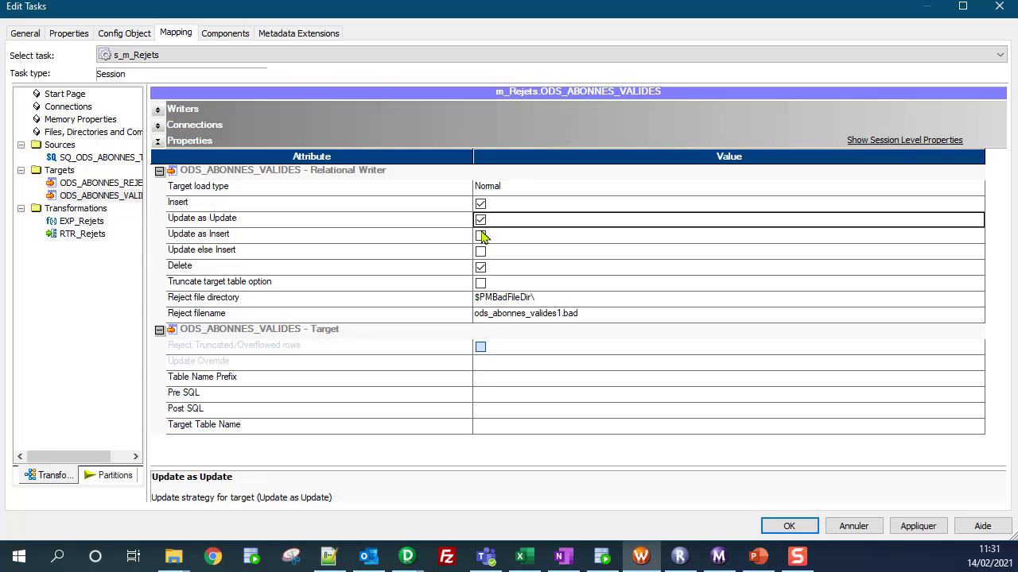
click(480, 222)
click(480, 269)
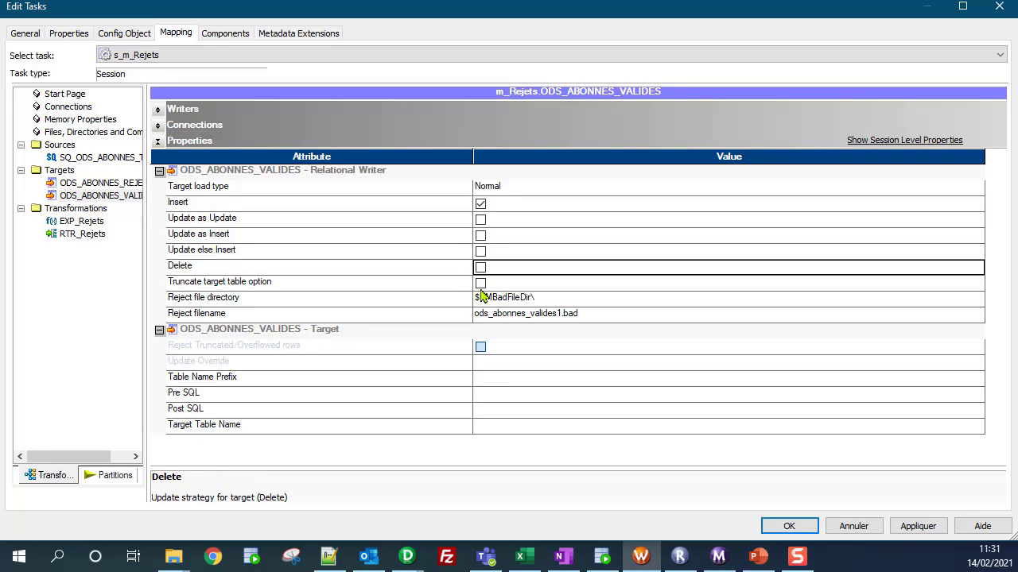
click(480, 284)
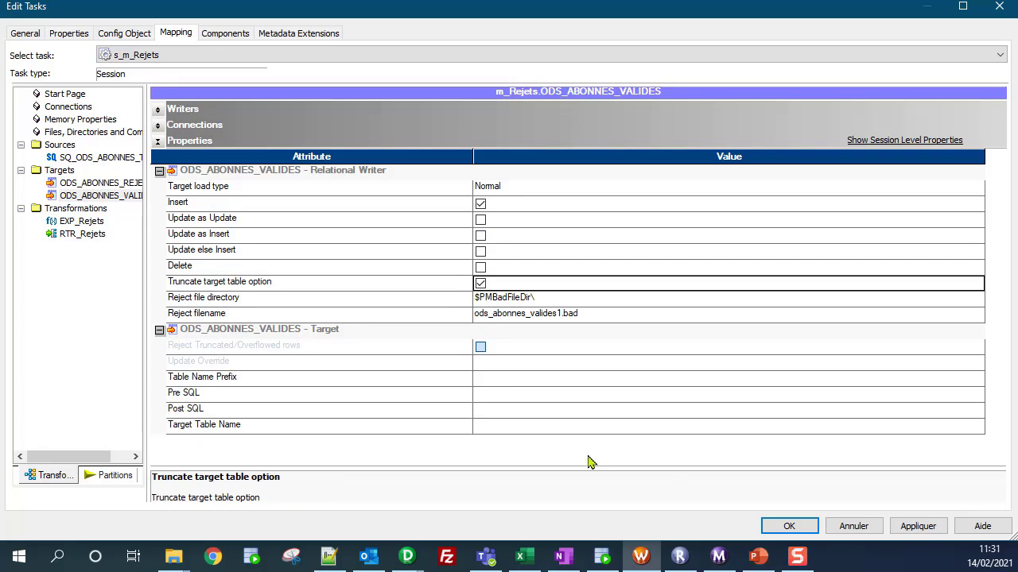
click(917, 527)
click(787, 527)
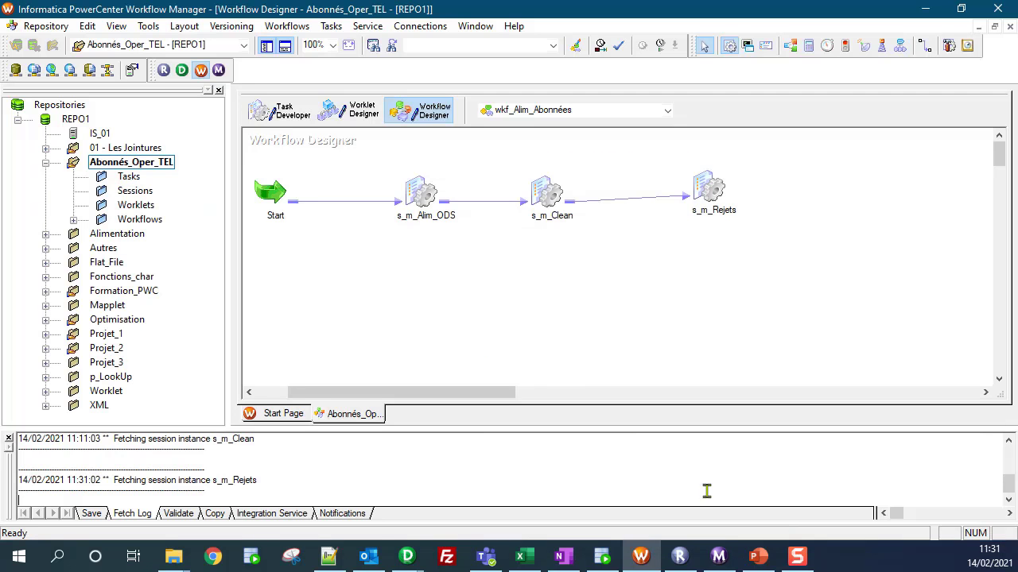
key(ctrl+s)
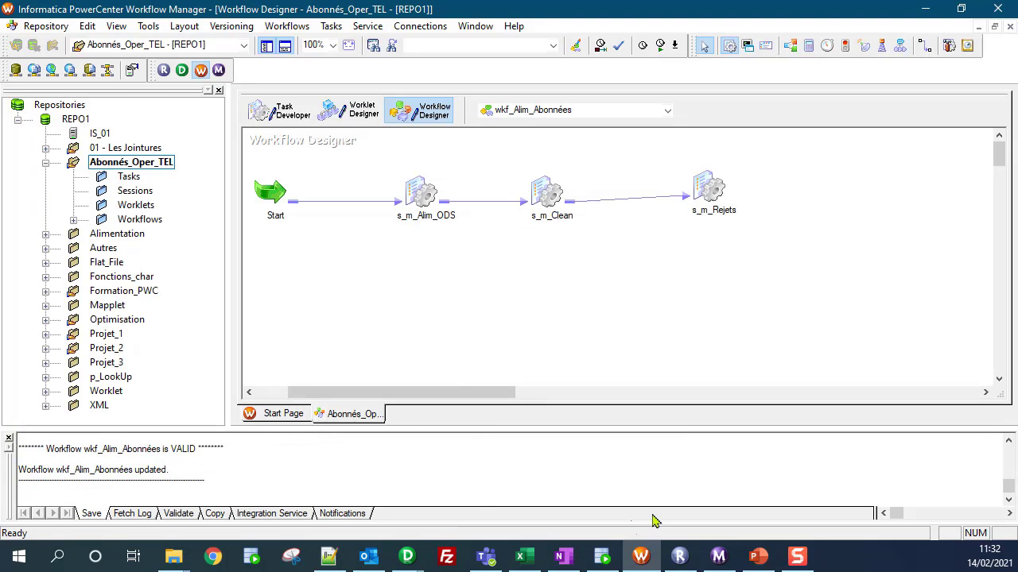
Switch to SQL Developer and run the SELECT queries on ODS_ABONNES_REJETS and ODS_ABONNES_VALIDES
click(602, 557)
click(429, 215)
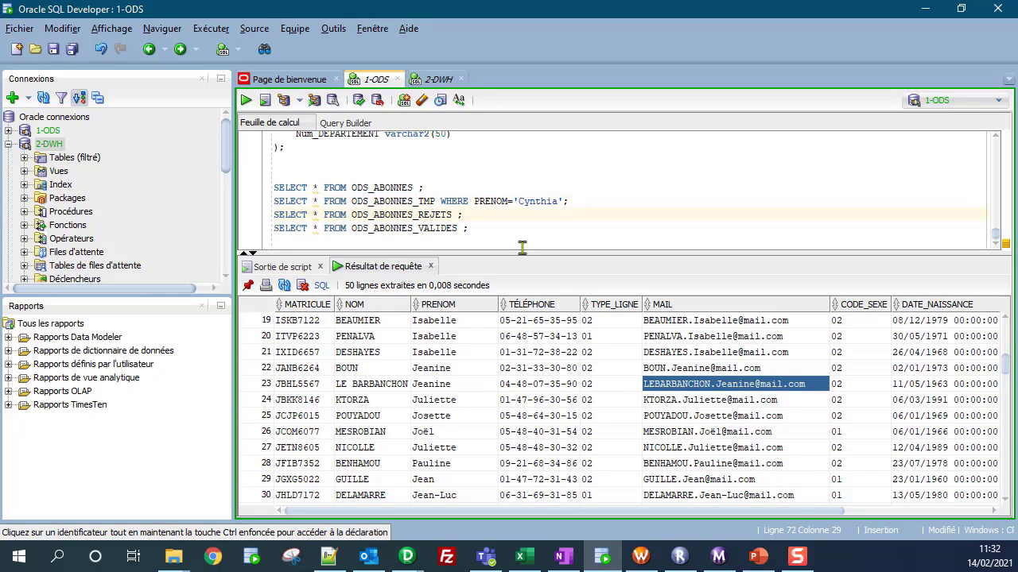
key(ctrl+Return)
click(436, 228)
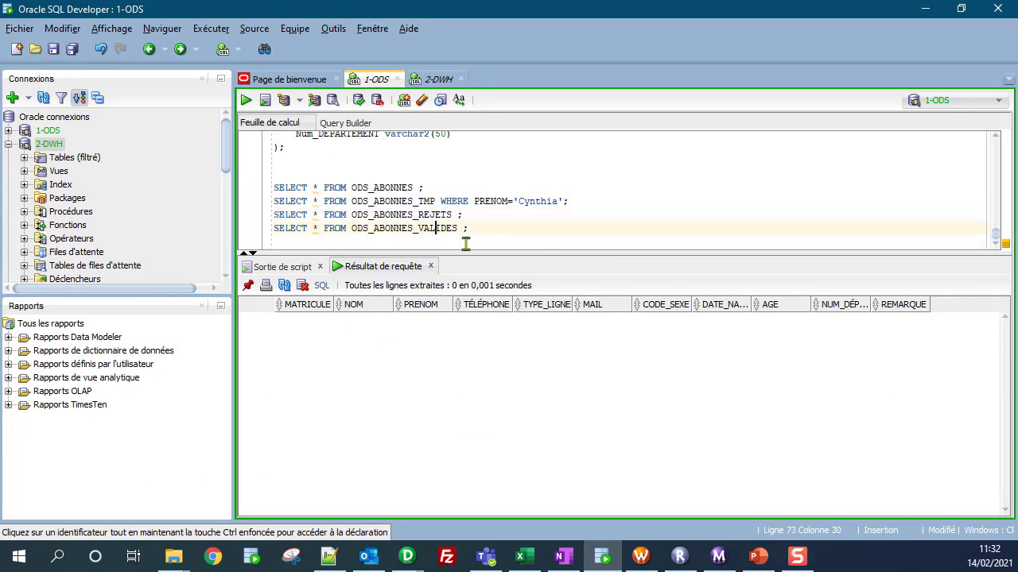
key(ctrl+Return)
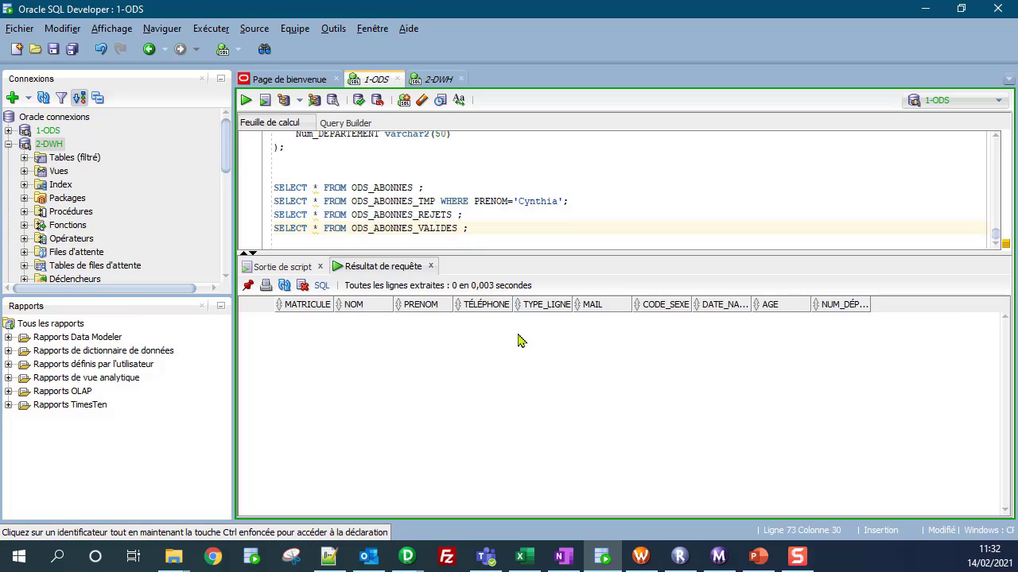
Start wkf_Alim_Abonnées from Workflow Manager and examine the run details of its three sessions in Workflow Monitor
click(641, 557)
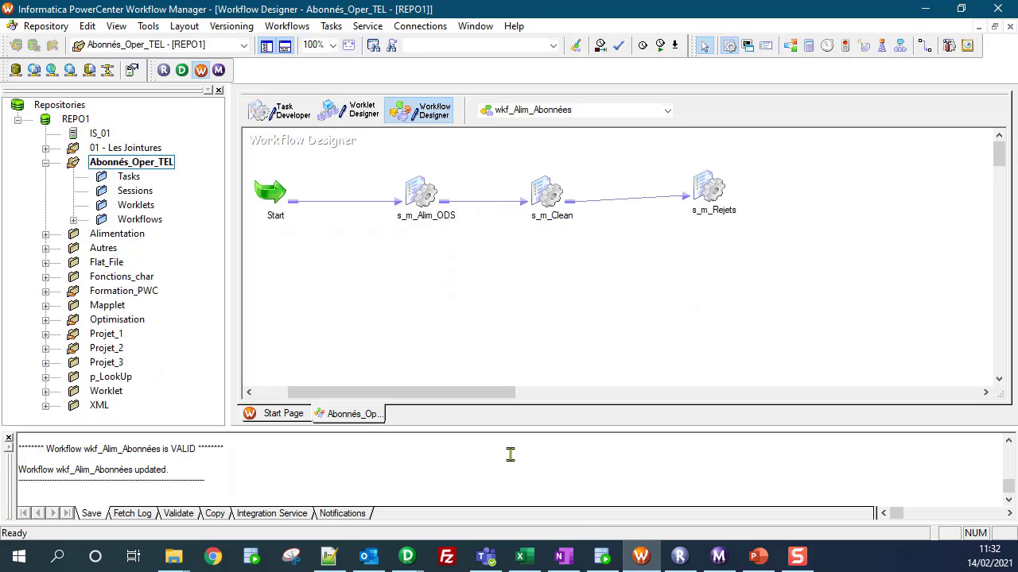
click(659, 46)
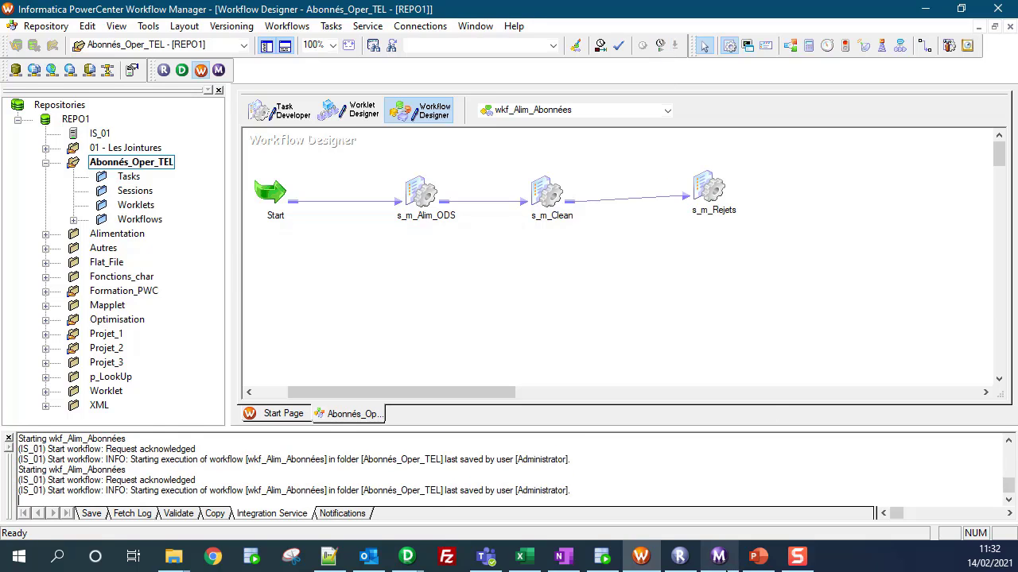
click(719, 556)
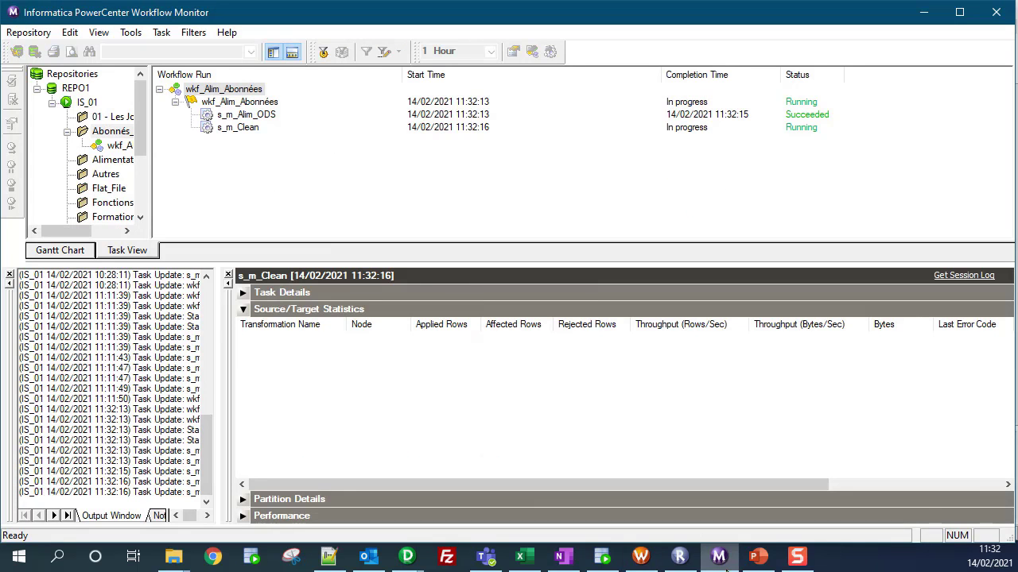
click(263, 116)
click(244, 129)
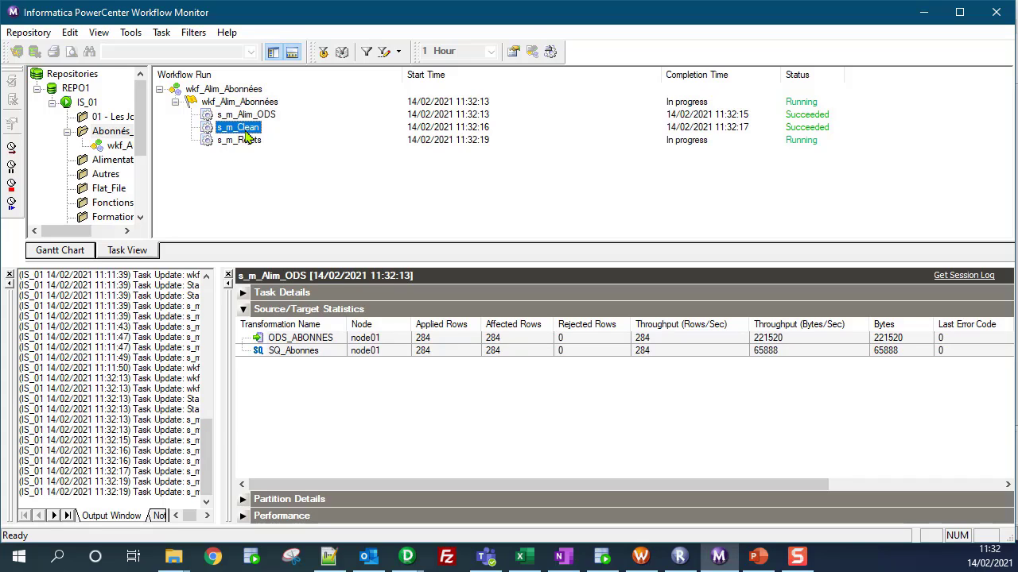
click(246, 148)
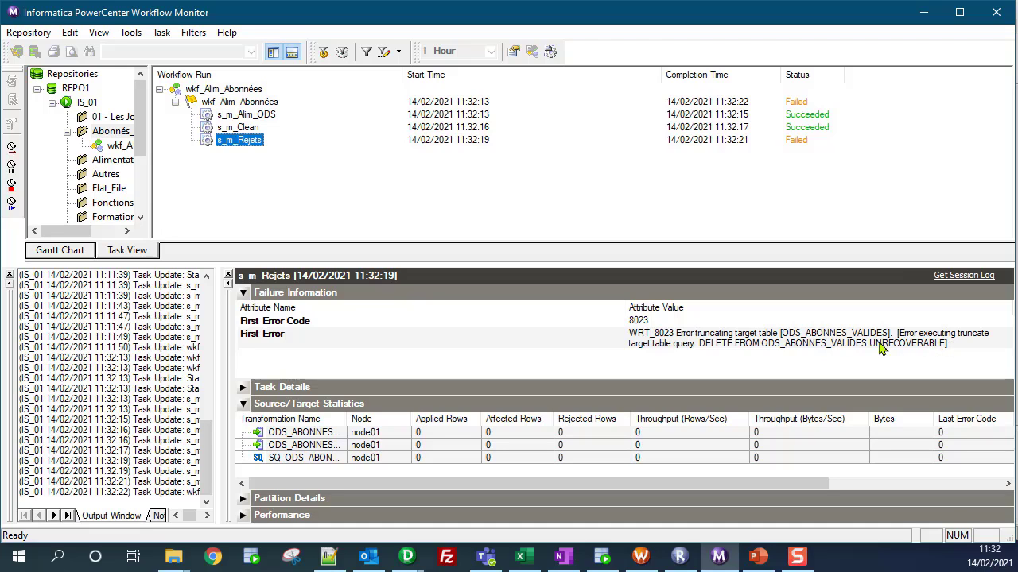
Return to Workflow Manager, set the relational connection of the ODS_ABONNES_VALIDES target in s_m_Rejets to ODS, and save the workflow
click(641, 557)
double_click(709, 193)
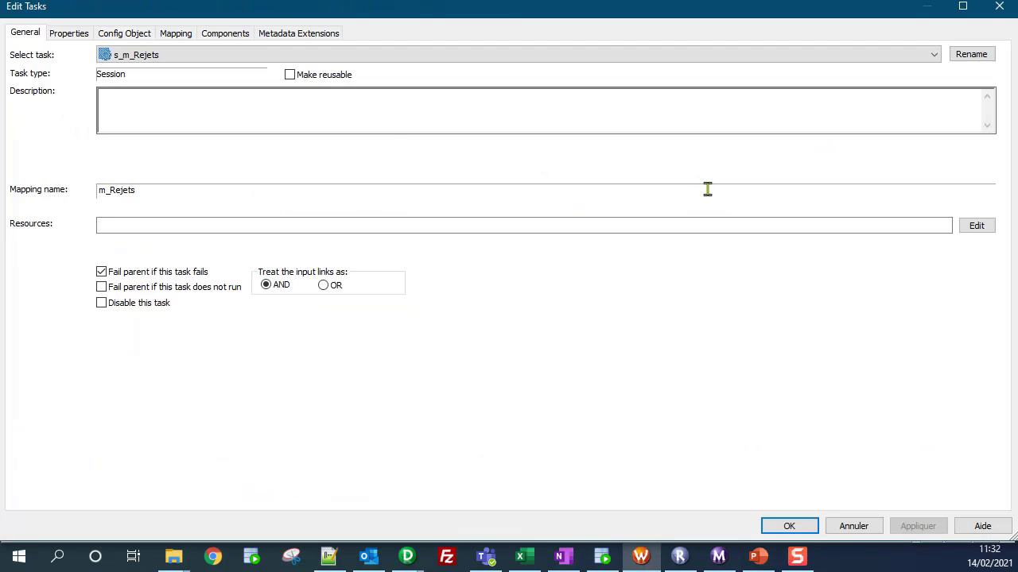
click(187, 34)
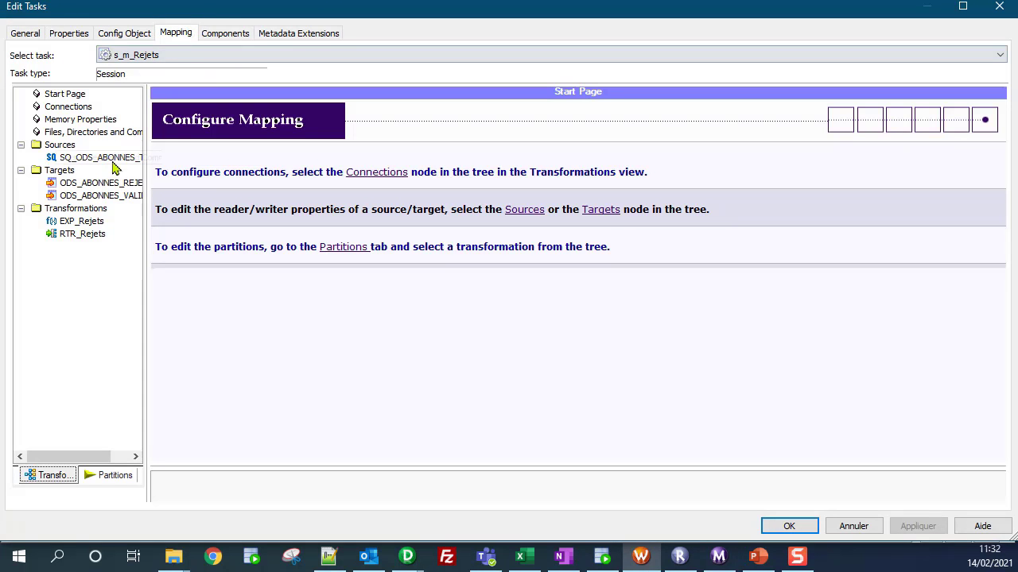
click(109, 197)
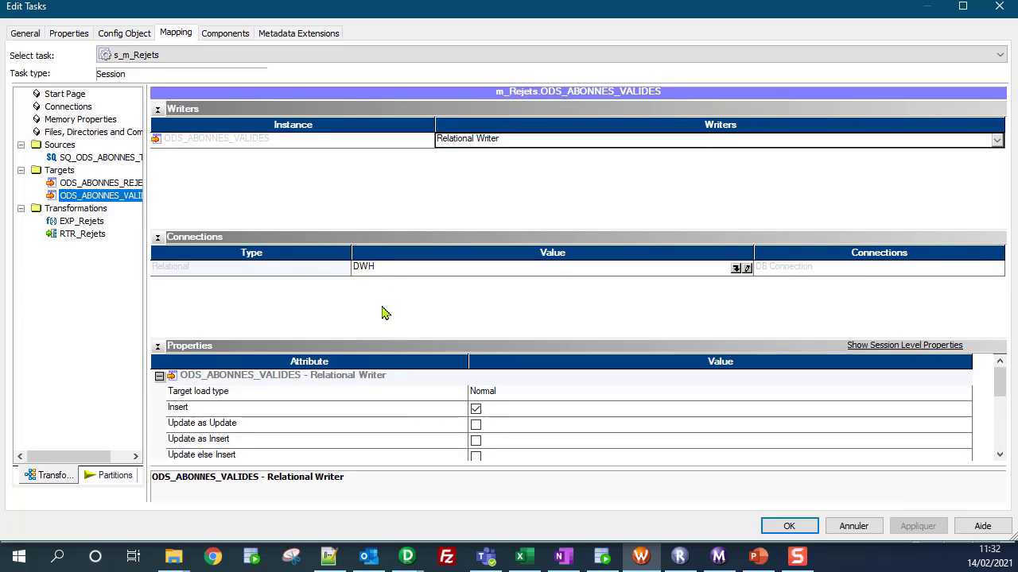
click(737, 269)
click(737, 270)
click(445, 284)
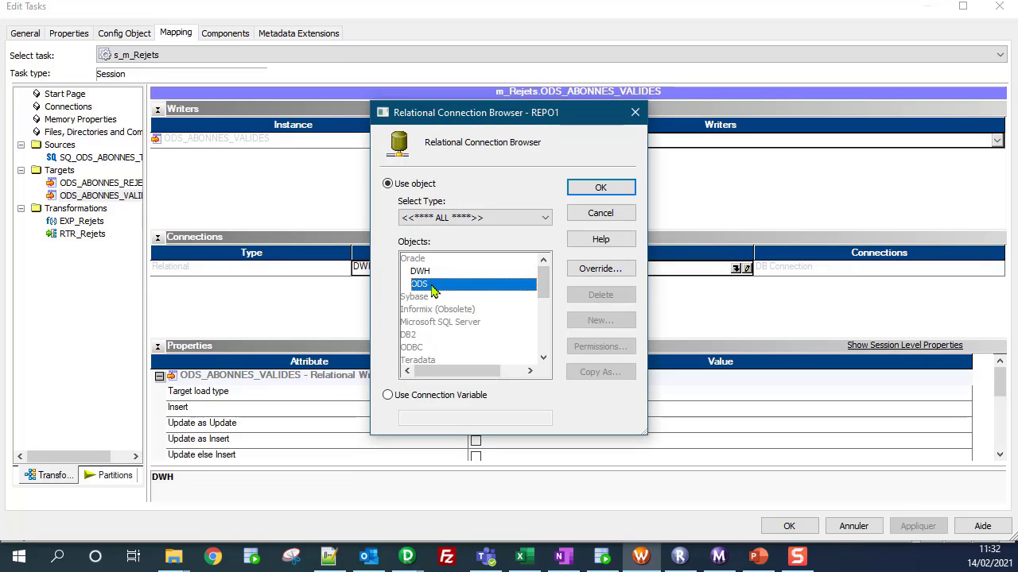
click(626, 188)
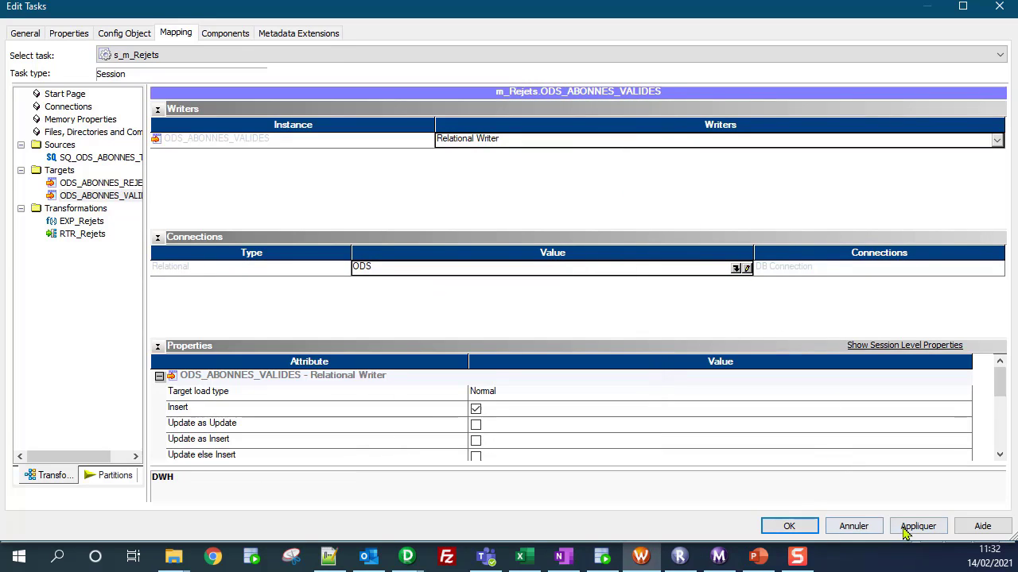
click(808, 525)
click(574, 307)
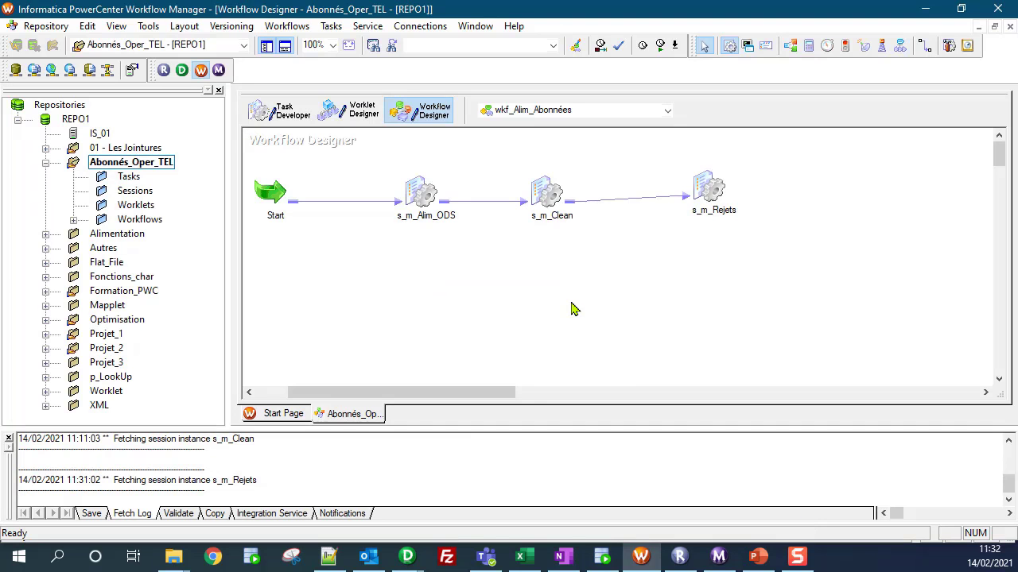
key(ctrl+s)
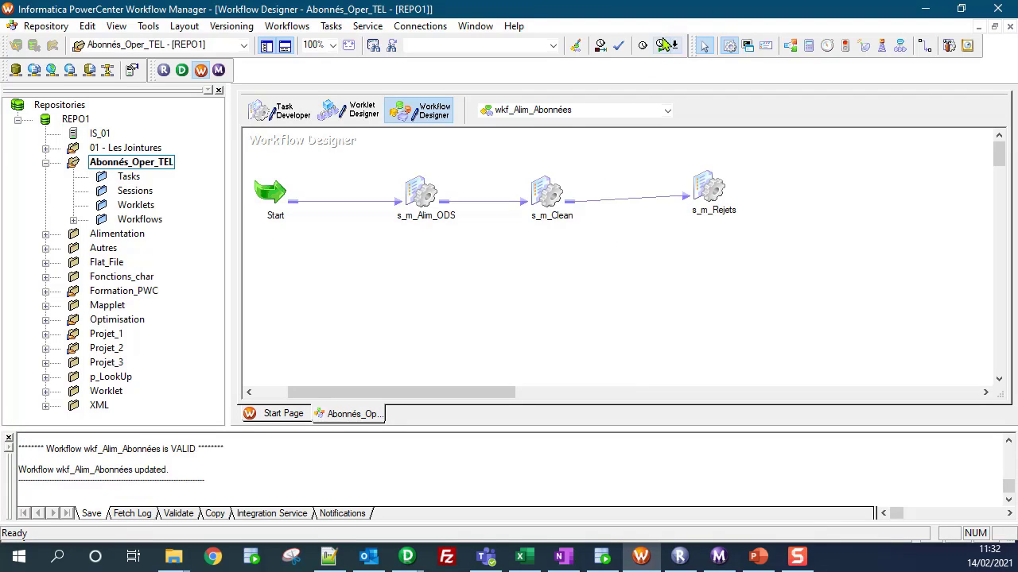
Start wkf_Alim_Abonnées again and review the s_m_Alim_ODS and s_m_Clean statistics in Workflow Monitor
click(660, 46)
click(718, 556)
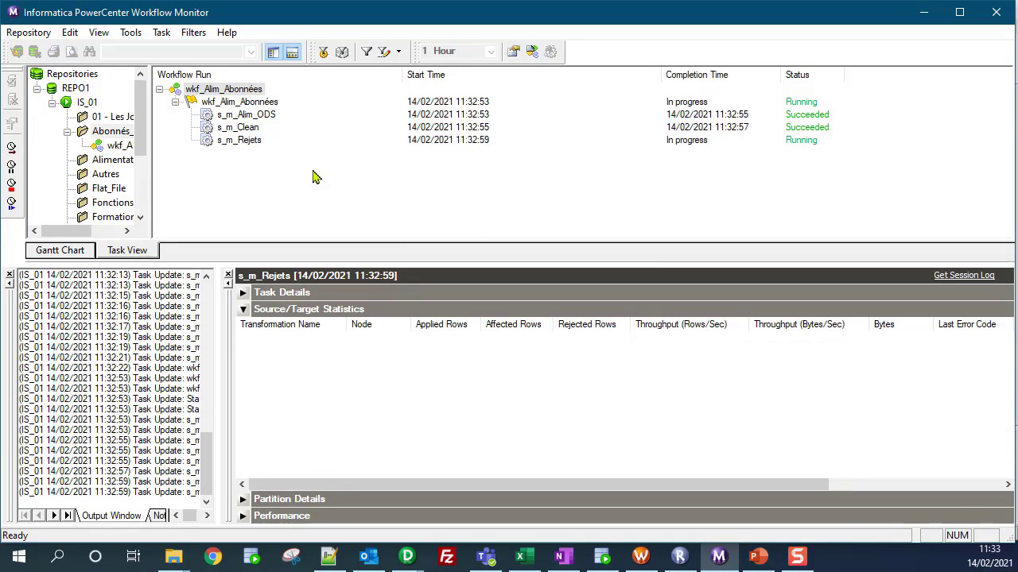
click(266, 115)
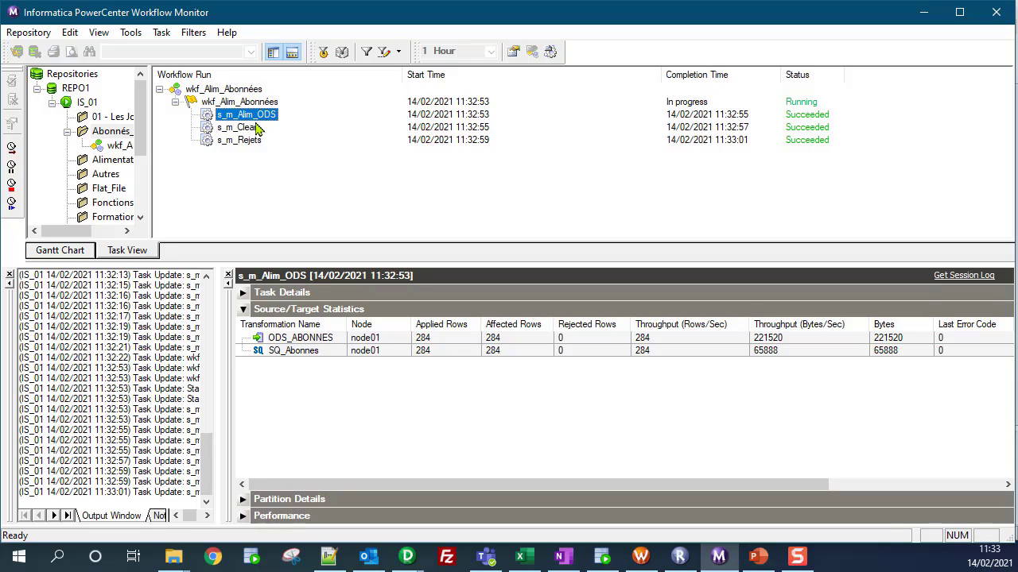
click(253, 129)
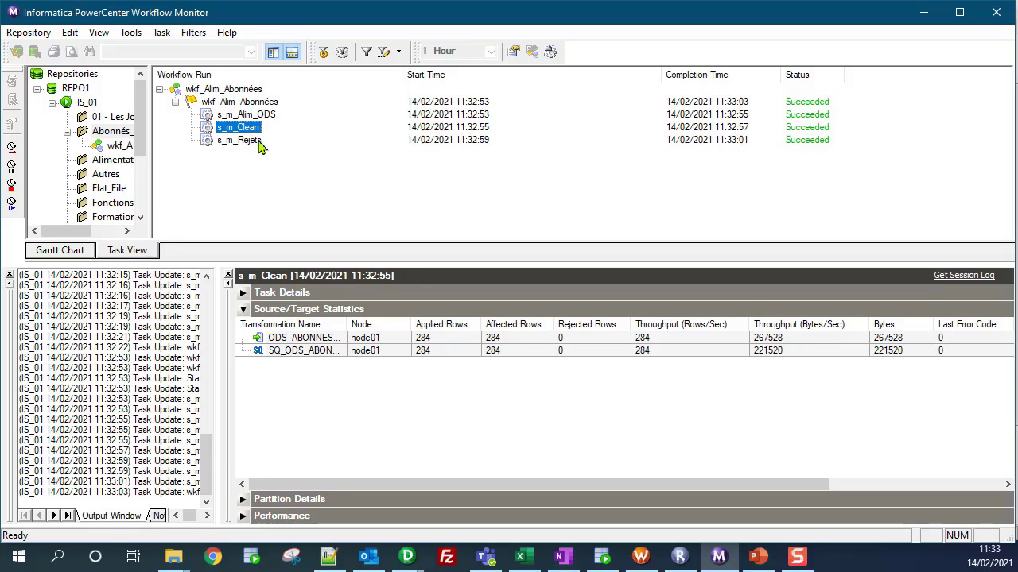
Examine the source and target row statistics of the s_m_Rejets session, comparing both targets with the source qualifier
click(254, 141)
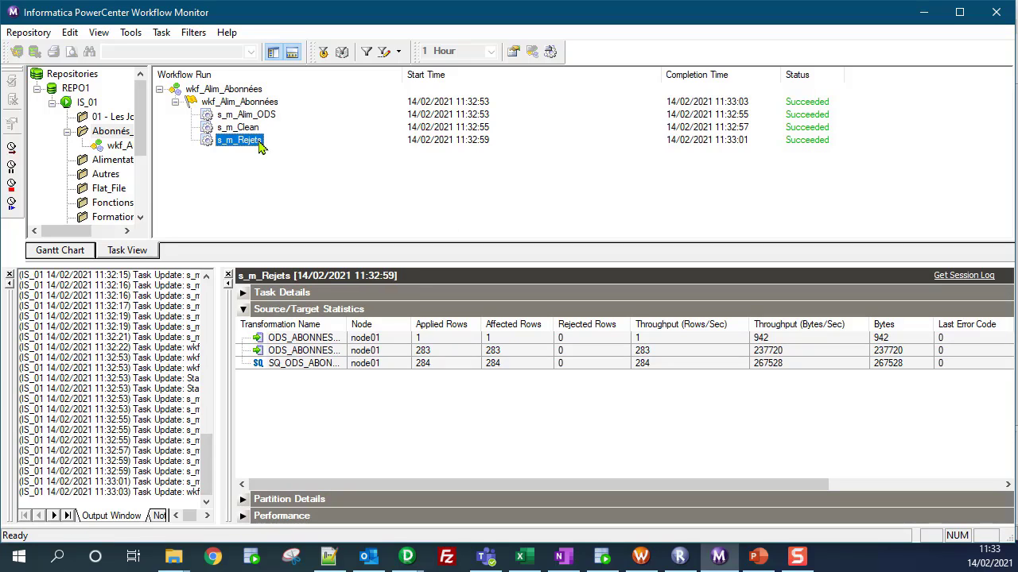
click(513, 356)
click(496, 342)
click(495, 352)
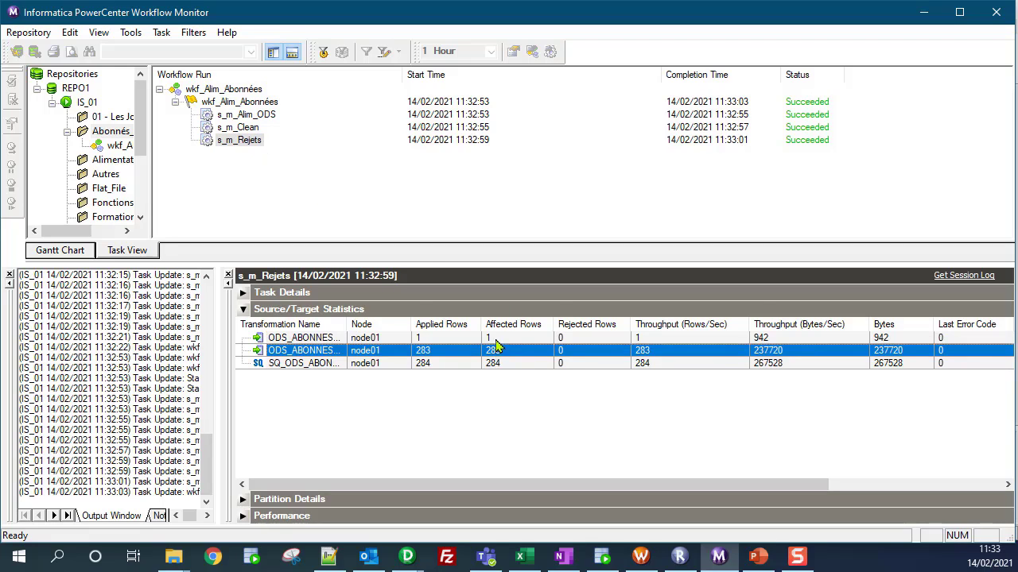
click(497, 343)
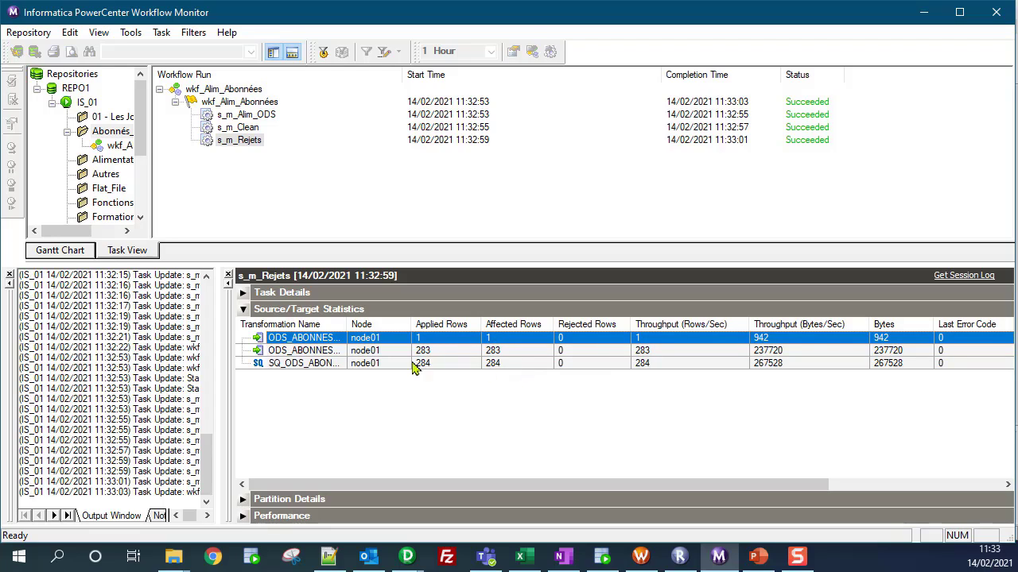
click(310, 367)
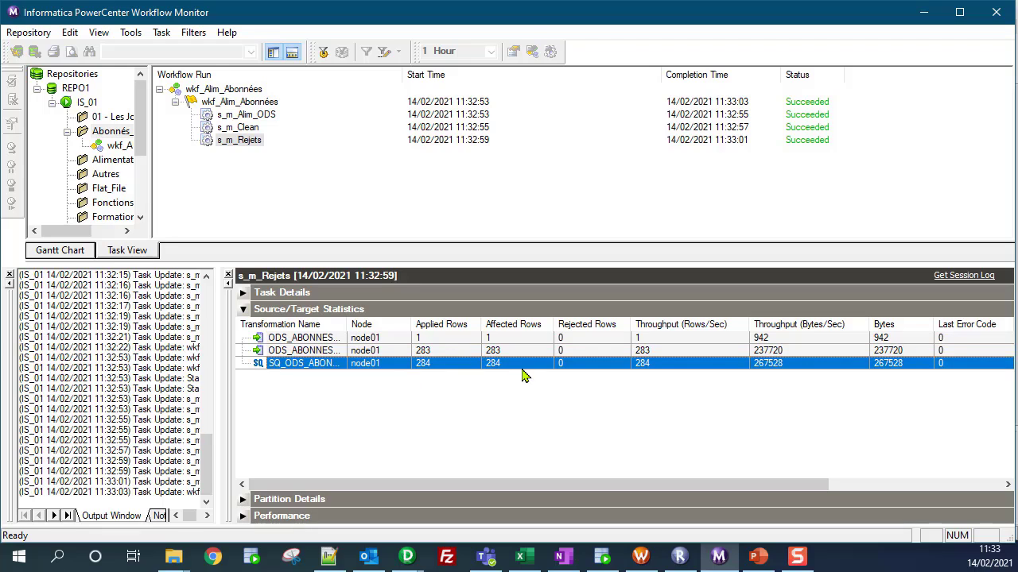
click(305, 354)
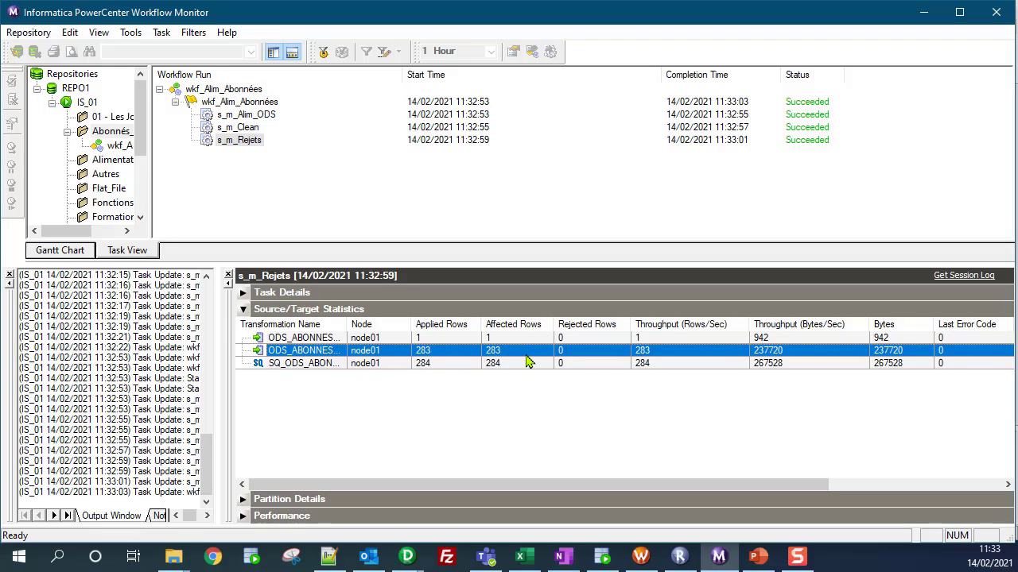
Switch to SQL Developer and run the SELECT query on the ODS_ABONNES_REJETS table
click(318, 339)
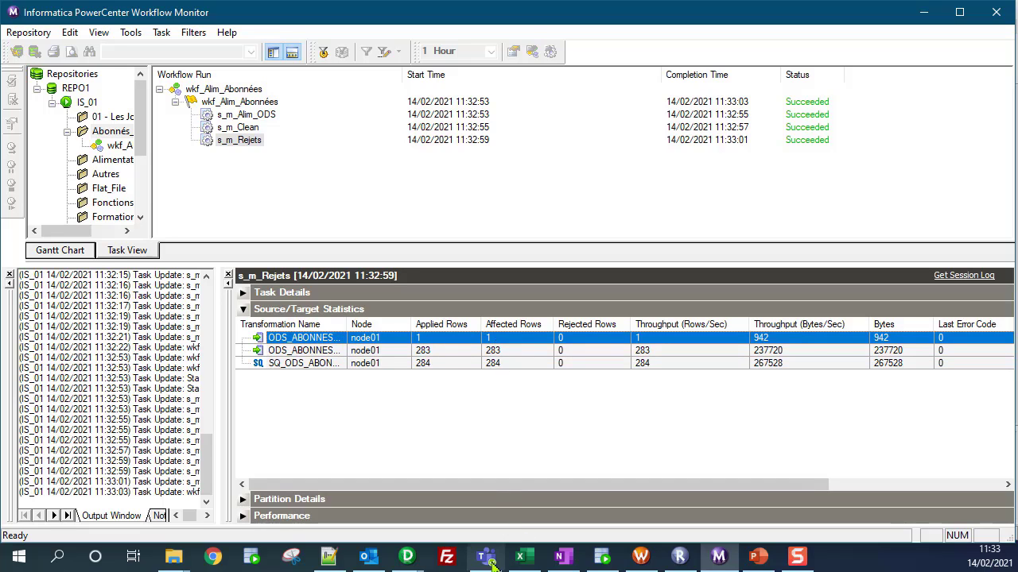
click(602, 557)
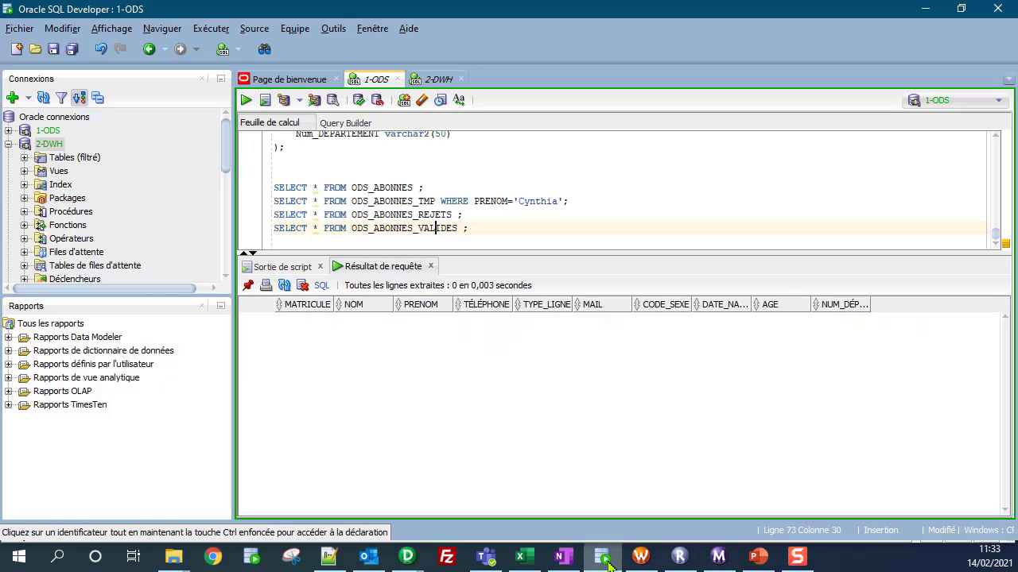
click(457, 214)
triple_click(517, 217)
key(ctrl+Return)
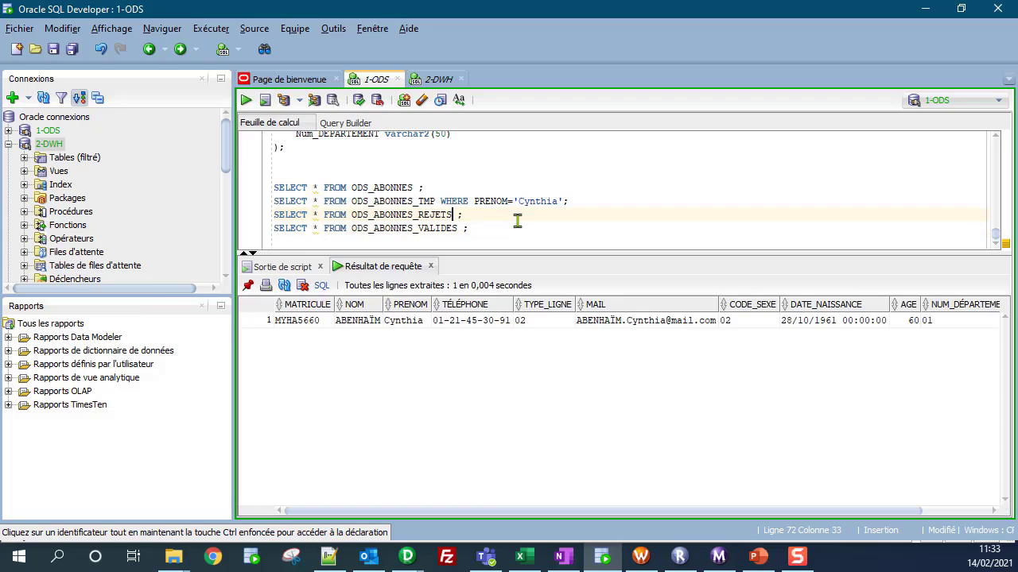
Examine the rejected subscriber's row in the query result, from MATRICULE across to the REMARQUE column
click(392, 326)
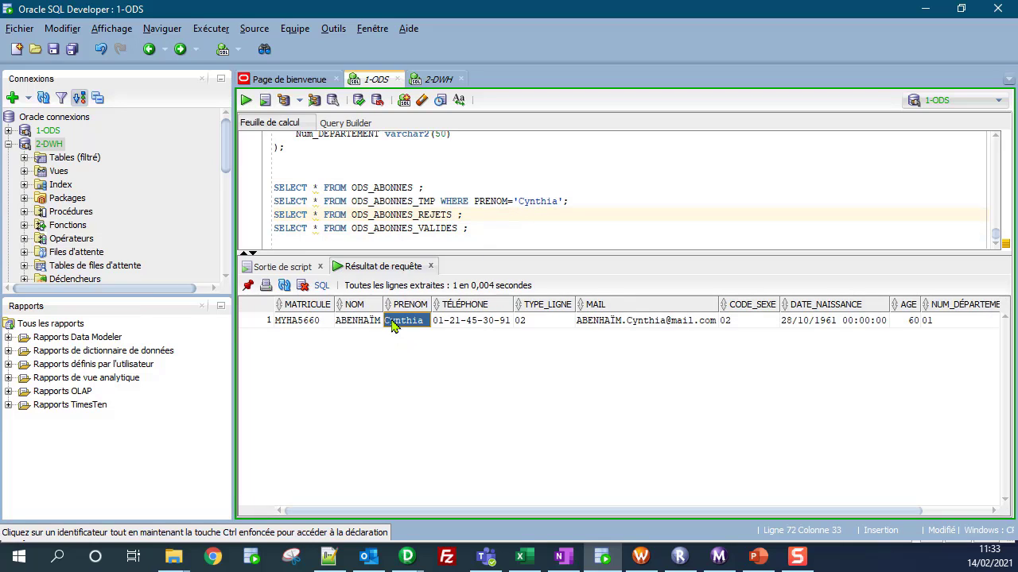
click(340, 326)
click(318, 326)
click(585, 326)
click(911, 326)
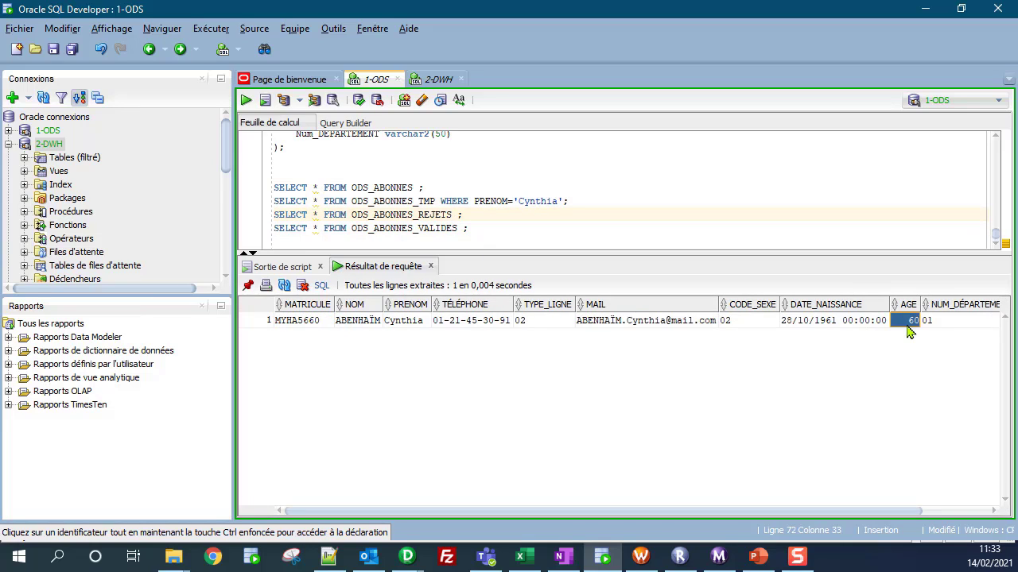
click(956, 326)
drag(676, 516, 858, 514)
click(962, 326)
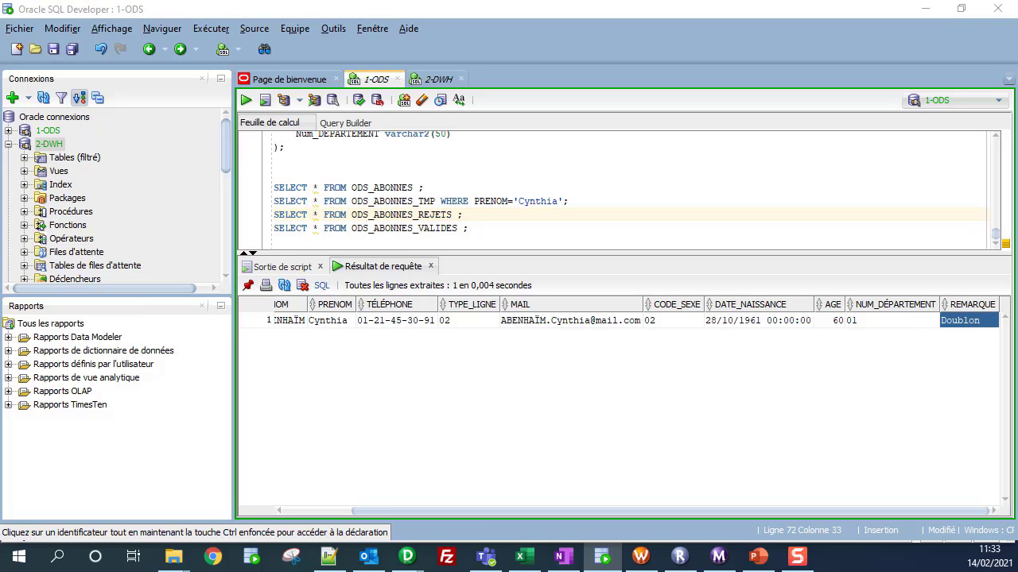
Switch to the SrcFiles folder in File Explorer and open Abonnes.csv in Notepad++
key(super+d)
key(alt+Tab)
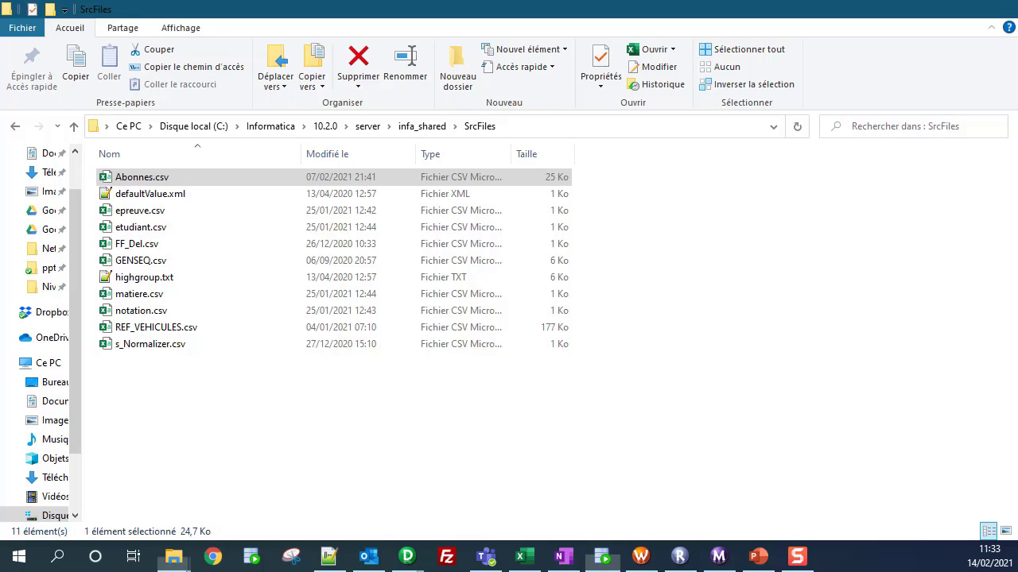
right_click(161, 182)
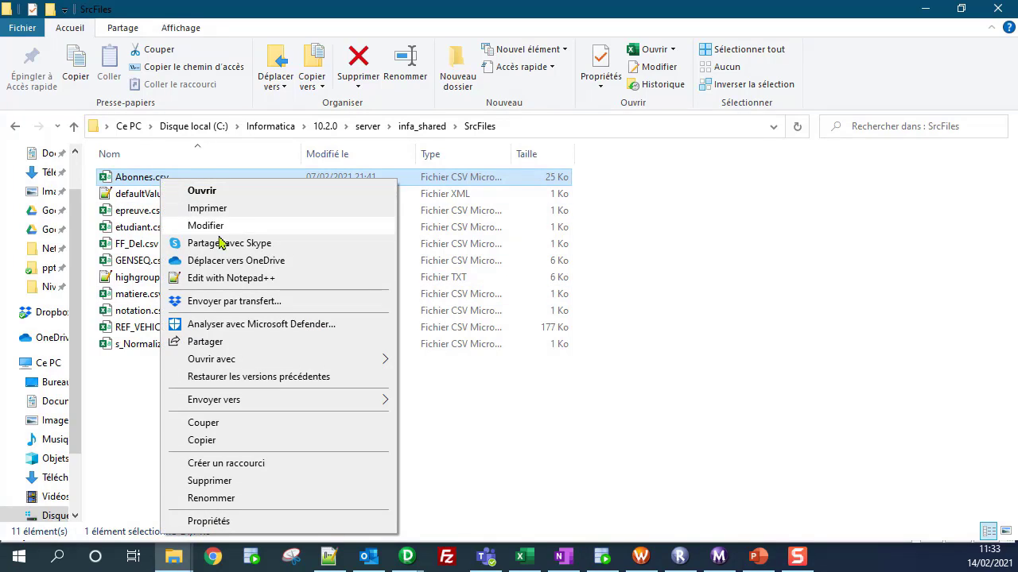
click(226, 279)
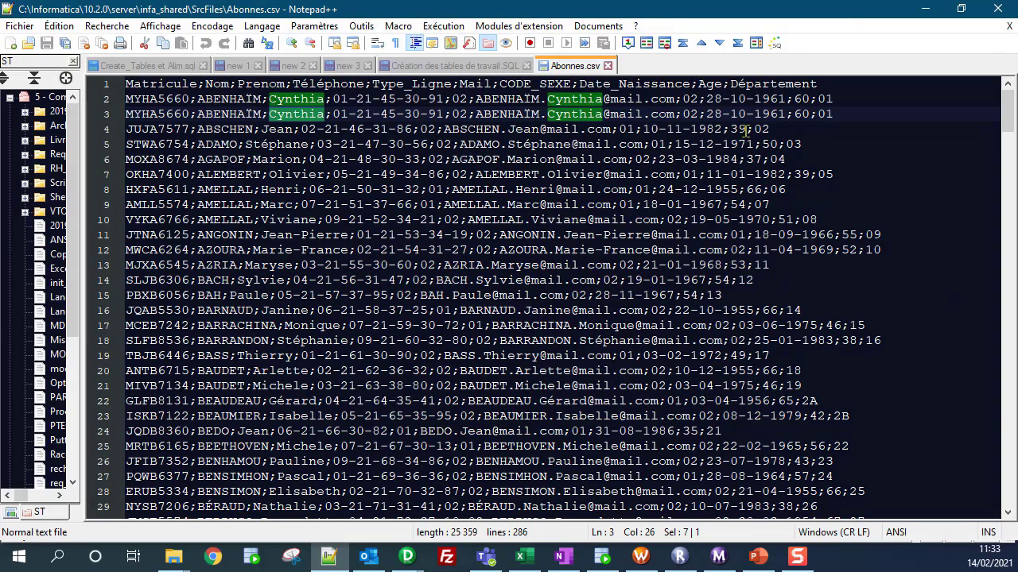
Duplicate the subscriber record on line 4 of Abonnes.csv three times, save the file, and put the editor and folder windows away
click(746, 130)
drag(811, 128, 388, 135)
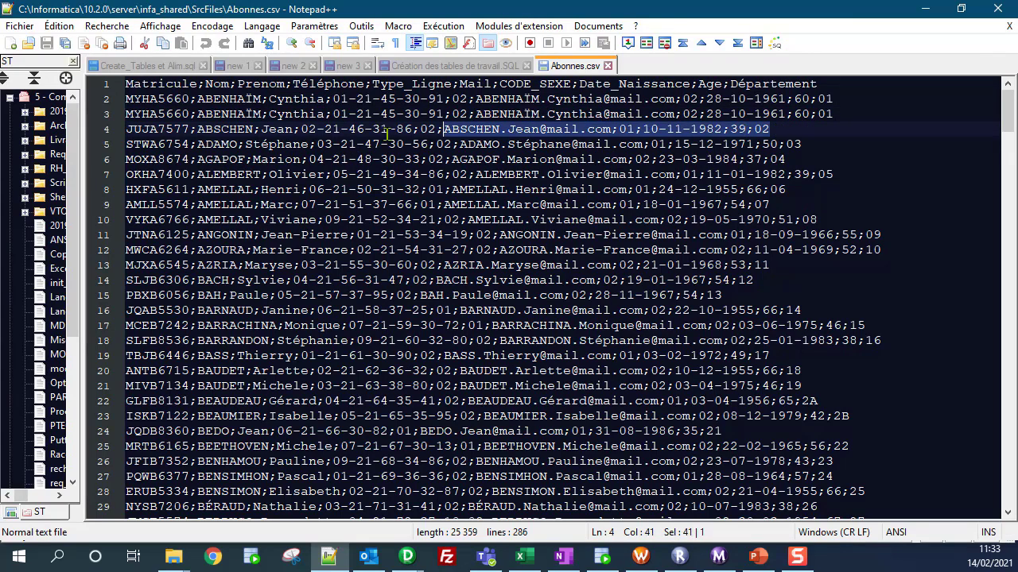
key(End)
key(shift+Home)
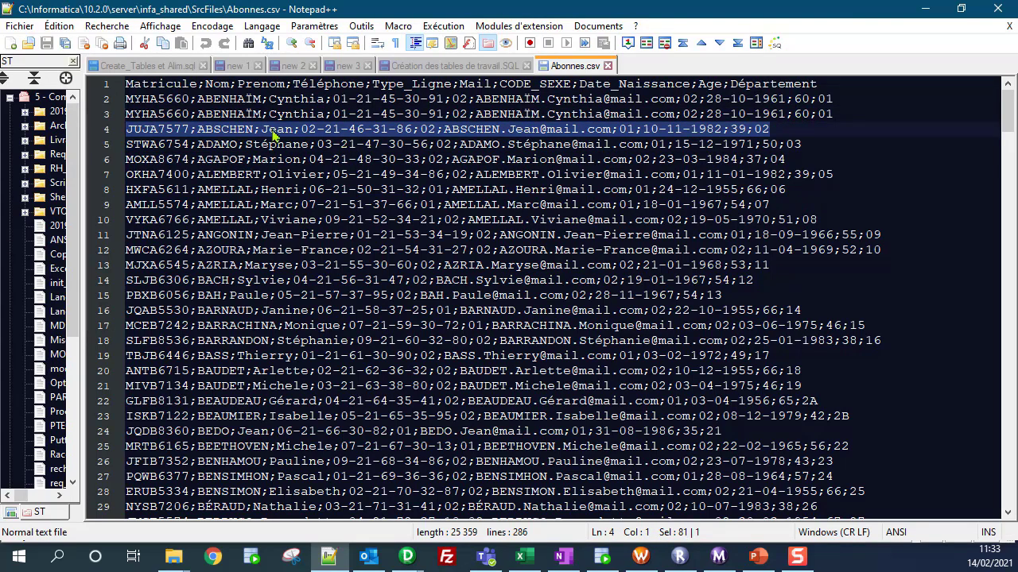
click(785, 127)
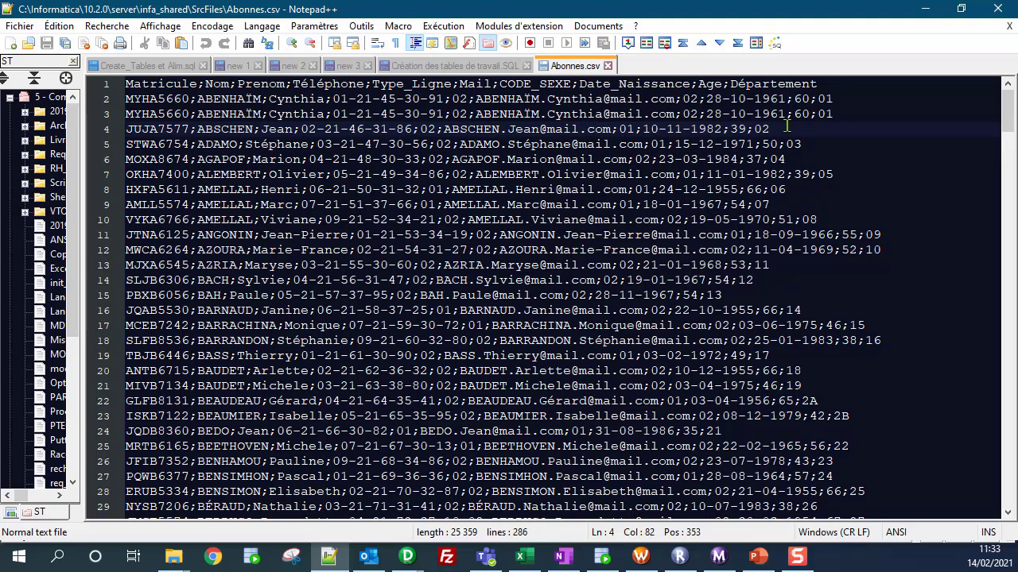
key(ctrl+d)
key(ctrl+d)
key(ctrl+d)
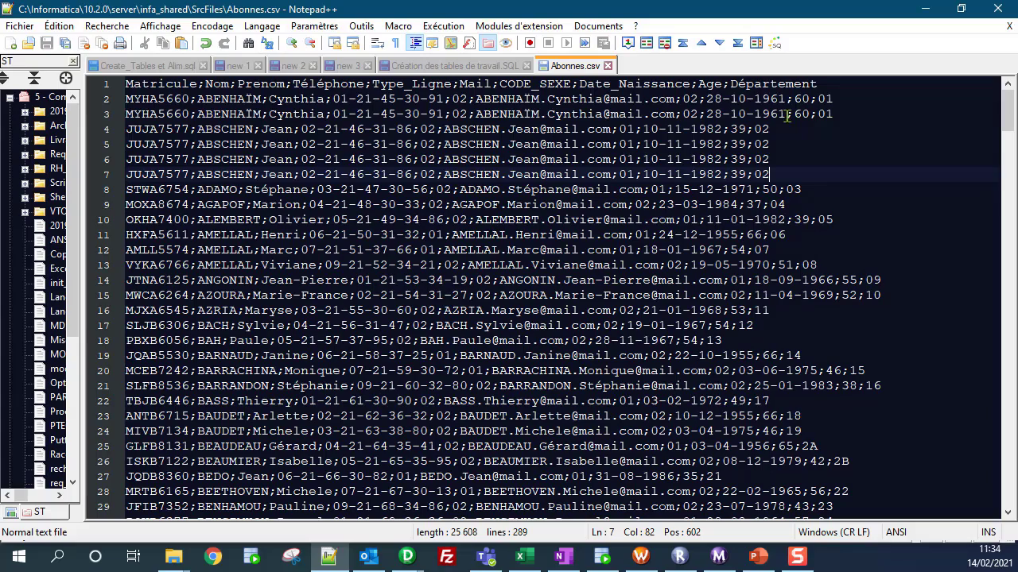
double_click(797, 8)
click(578, 176)
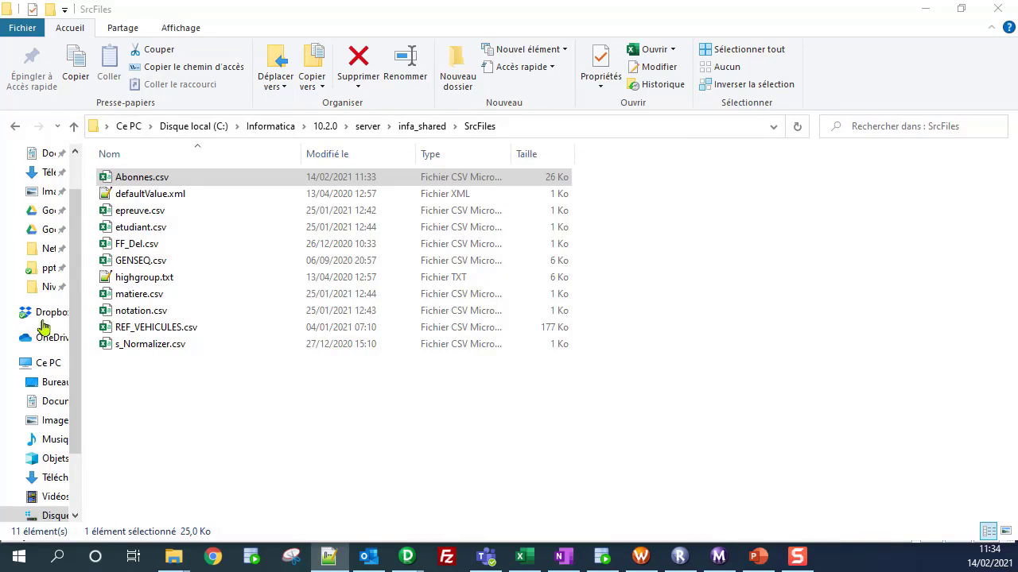
click(927, 11)
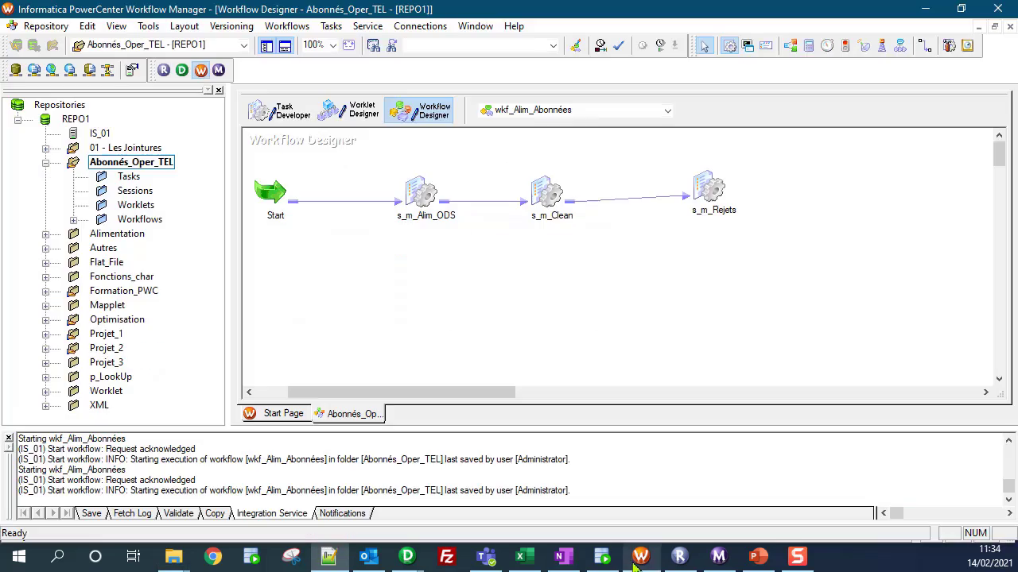
Switch to Workflow Manager, start wkf_Alim_Abonnées again, and bring up Workflow Monitor
click(640, 559)
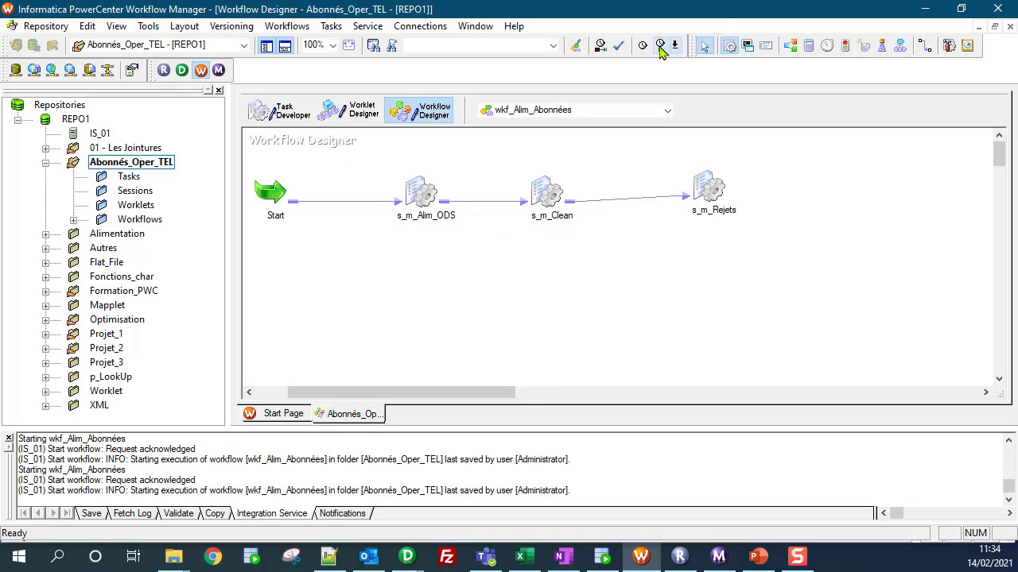
click(660, 46)
click(718, 559)
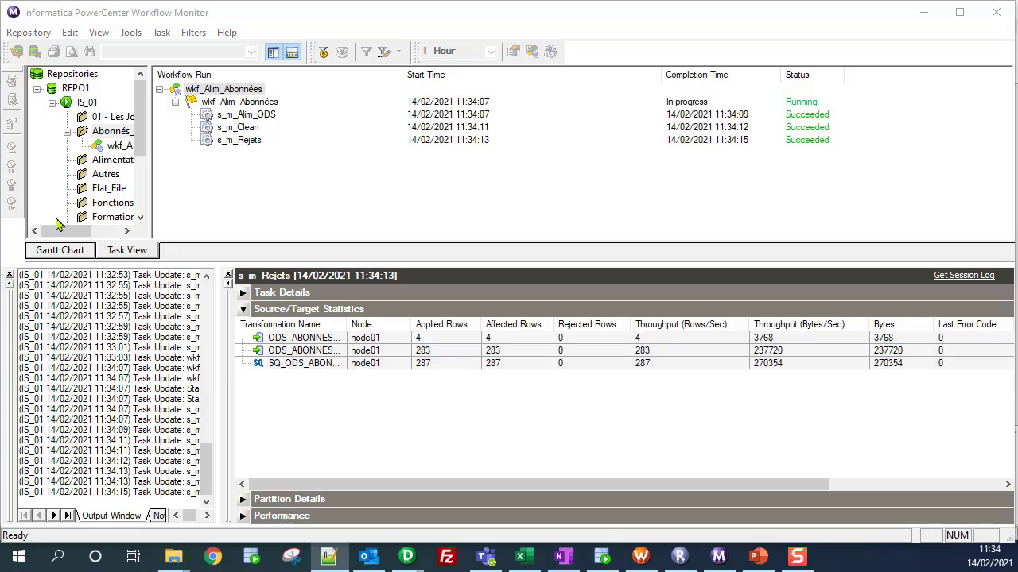
Review the source and target statistics of s_m_Alim_ODS, s_m_Clean and s_m_Rejets for the new run, including the rejects target
click(267, 115)
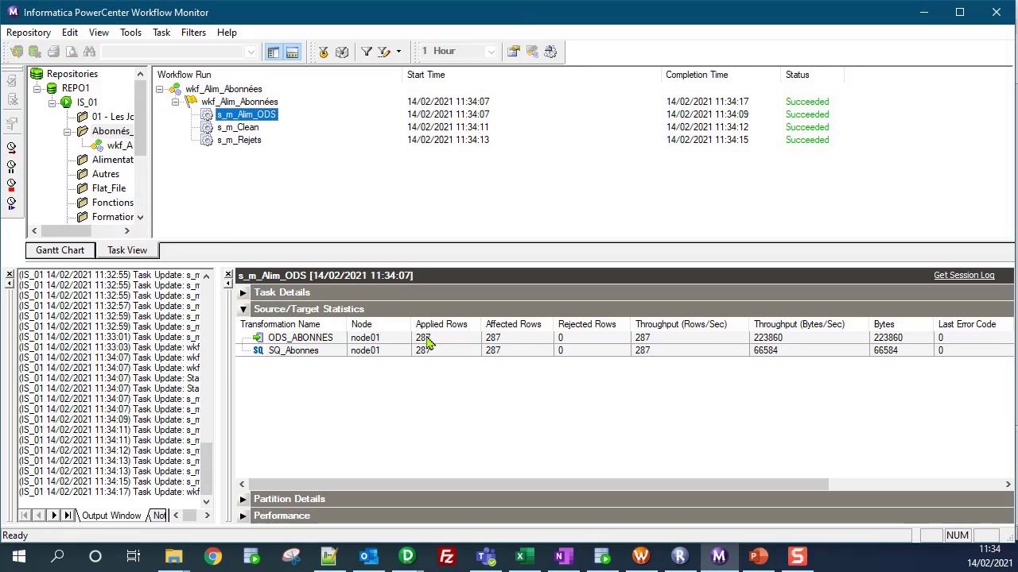
click(240, 130)
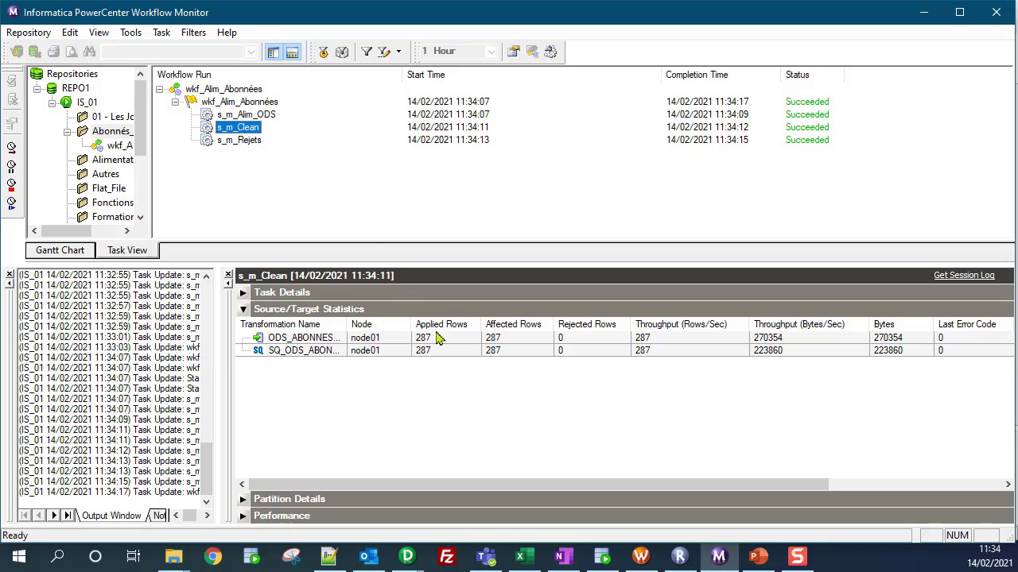
click(247, 144)
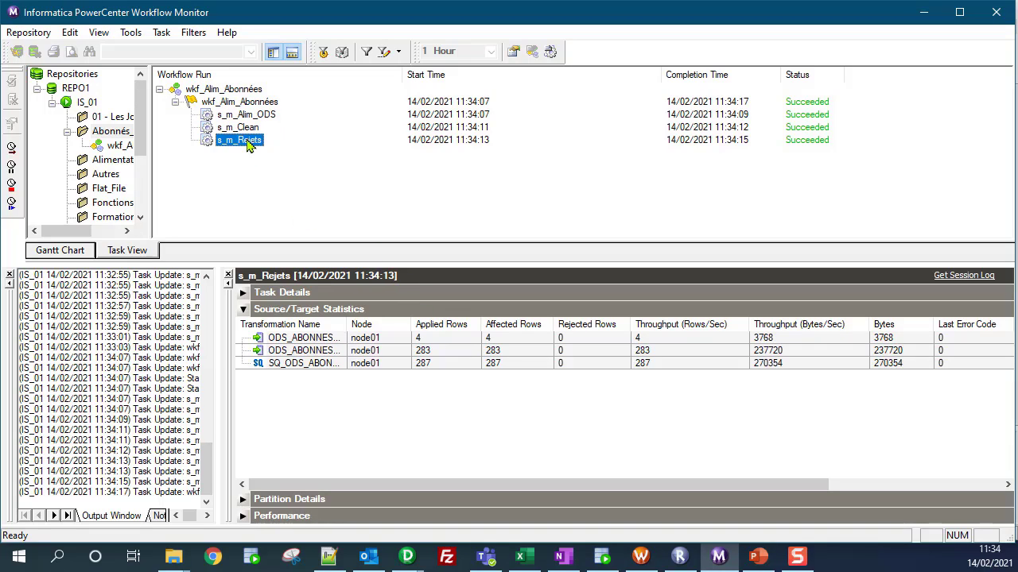
click(446, 340)
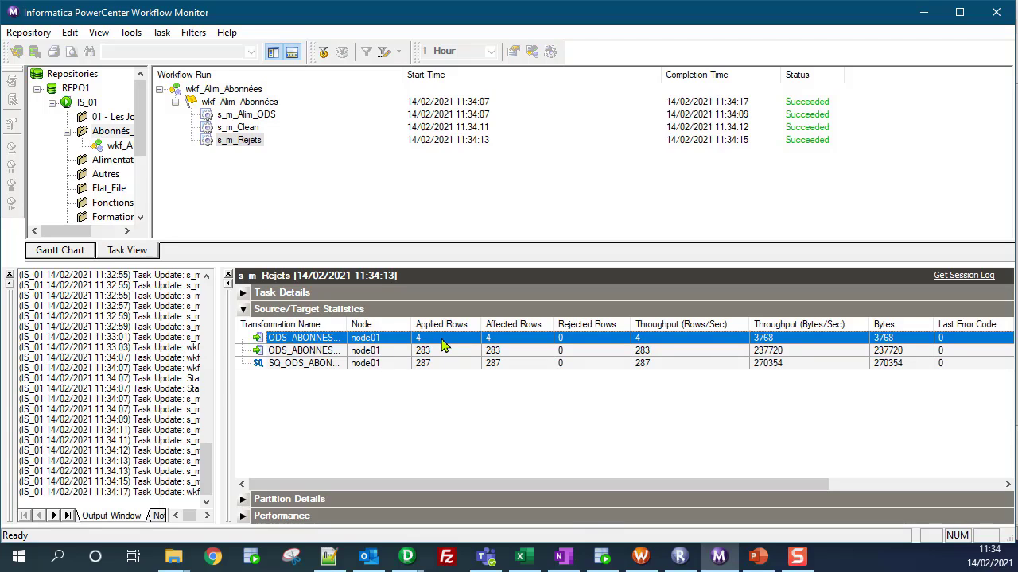
Return to SQL Developer, rerun the SELECT on ODS_ABONNES_REJETS, and examine the repeated subscriber's rejected rows
click(601, 556)
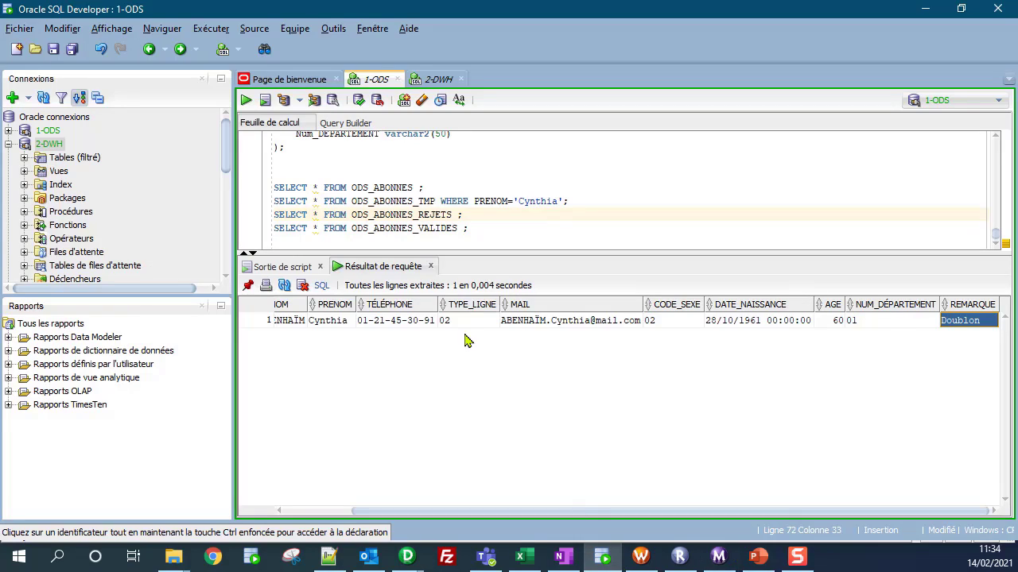
click(443, 214)
key(ctrl+Return)
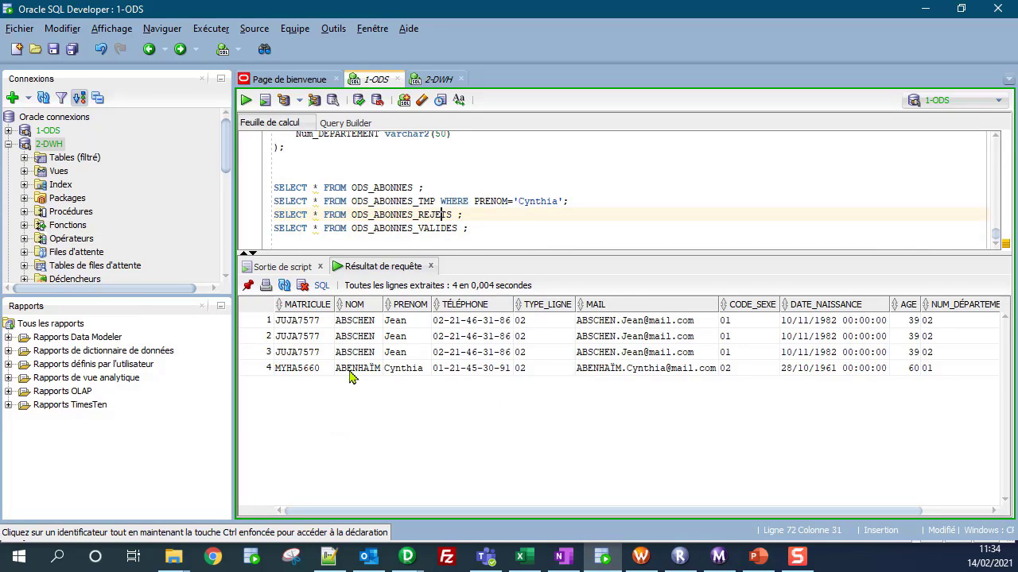
click(348, 322)
click(360, 337)
click(370, 353)
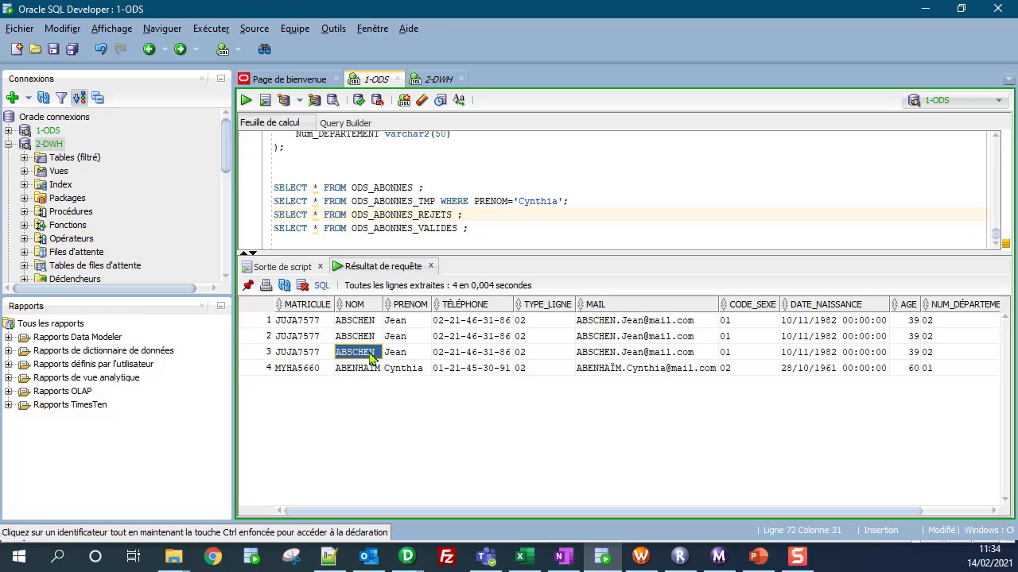
click(450, 352)
click(671, 353)
click(929, 352)
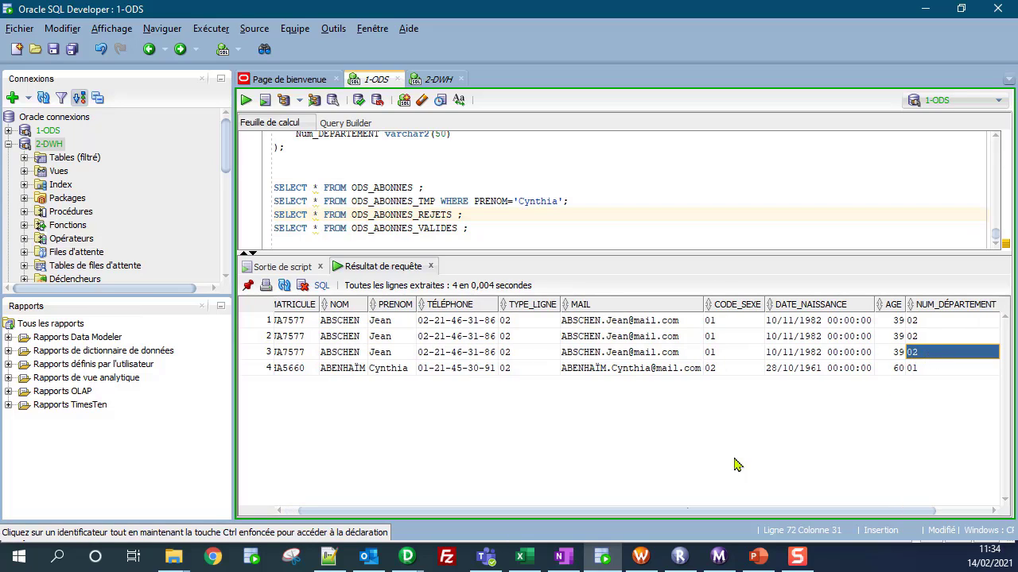
Check the REMARQUE value of the rejected rows belonging to the repeated subscriber
drag(605, 513, 795, 514)
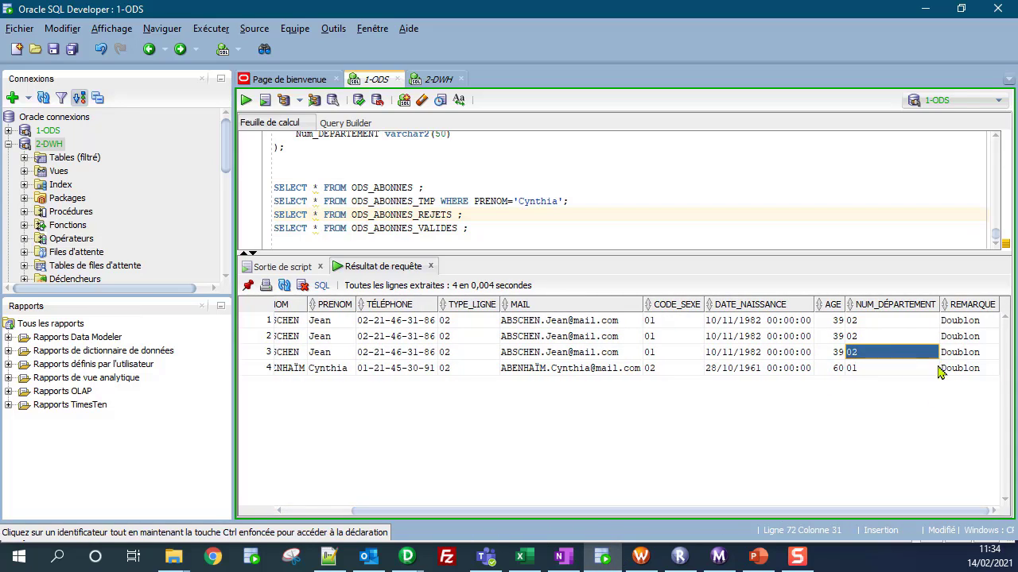
click(958, 353)
click(966, 337)
click(968, 321)
click(961, 355)
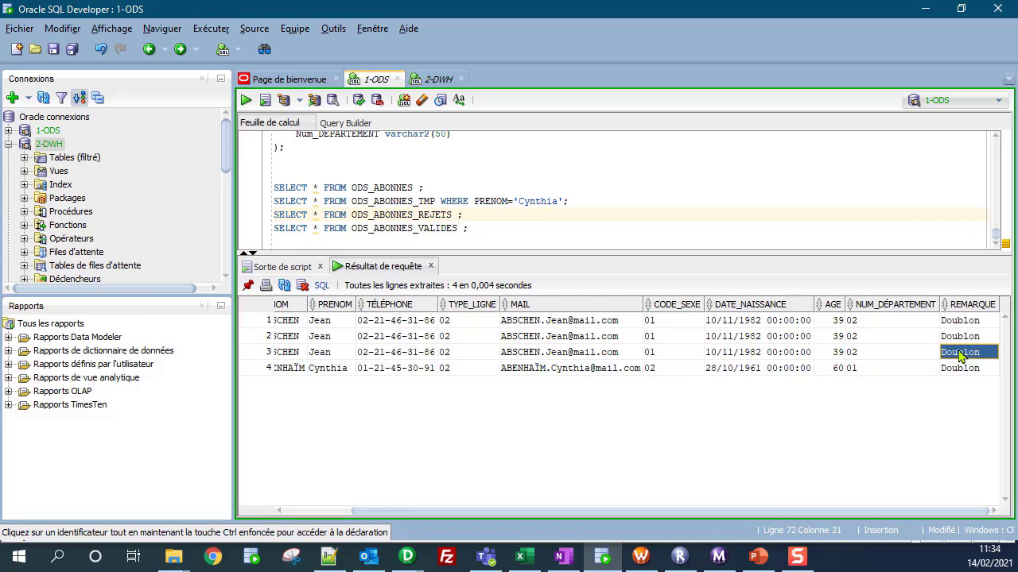
click(962, 338)
click(959, 326)
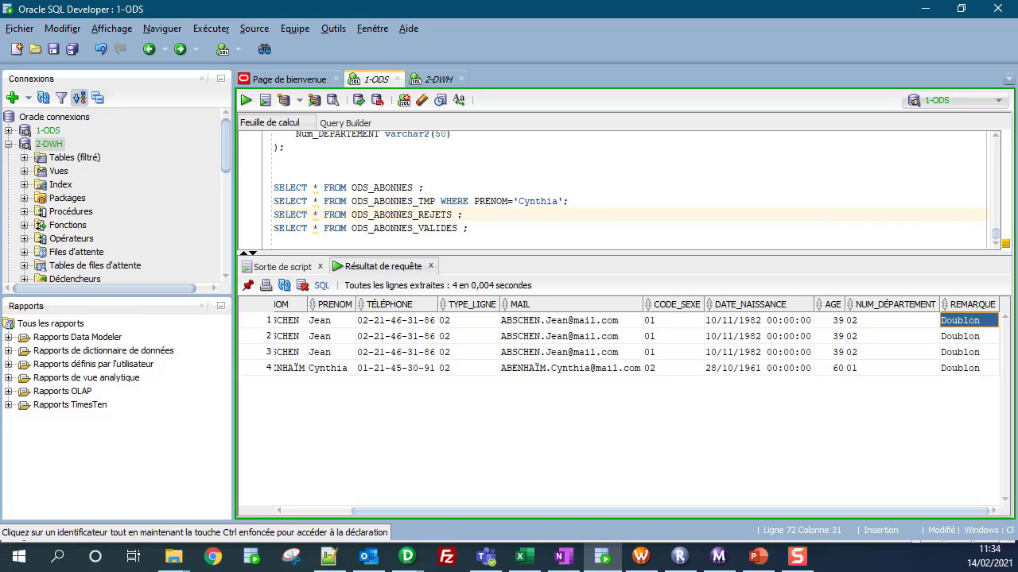
Examine the TYPE_LIGNE, CODE_SEXE and NUM_DÉPARTEMENT codes of the rejected rows
key(alt+Tab)
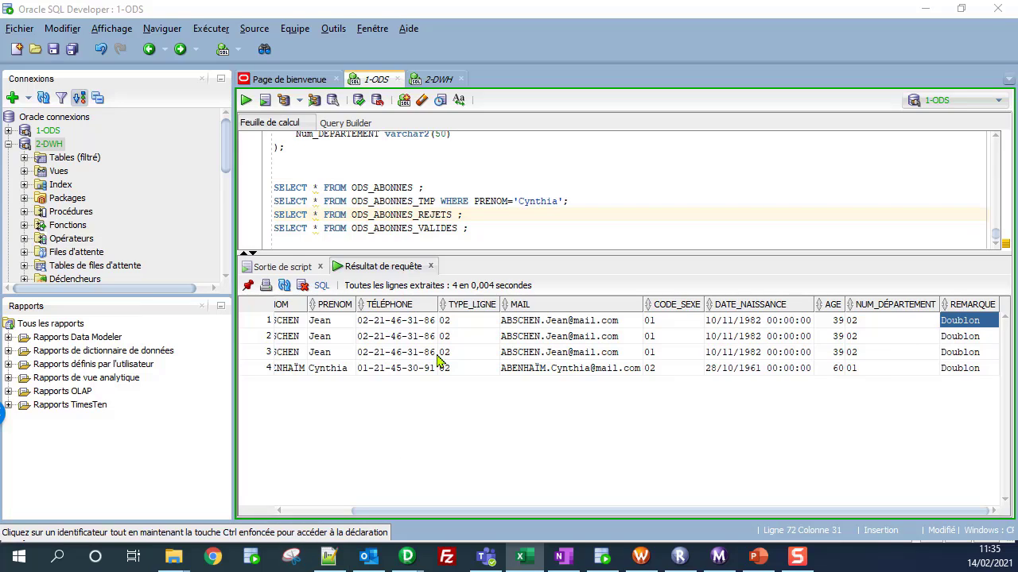
click(459, 323)
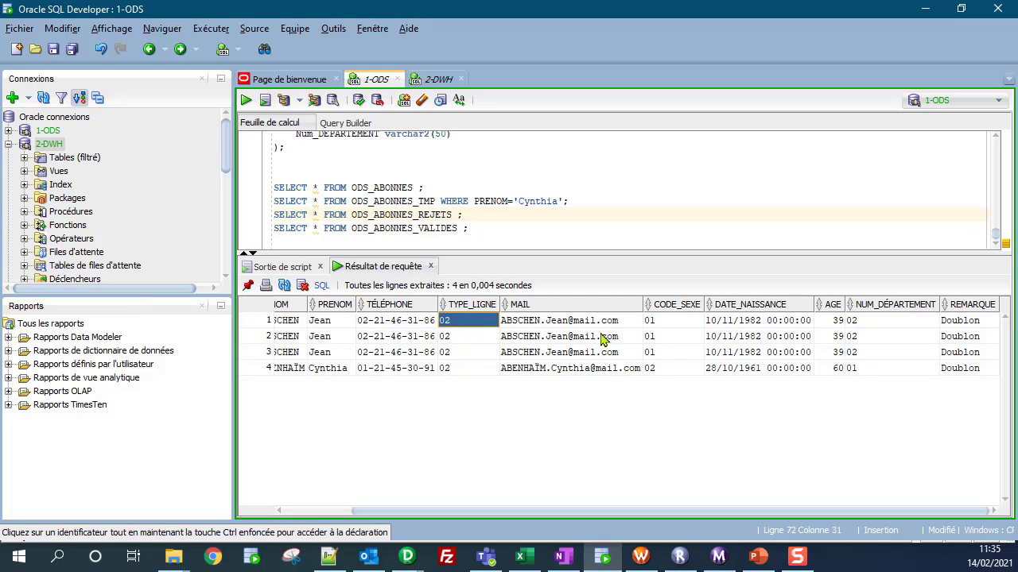
click(679, 324)
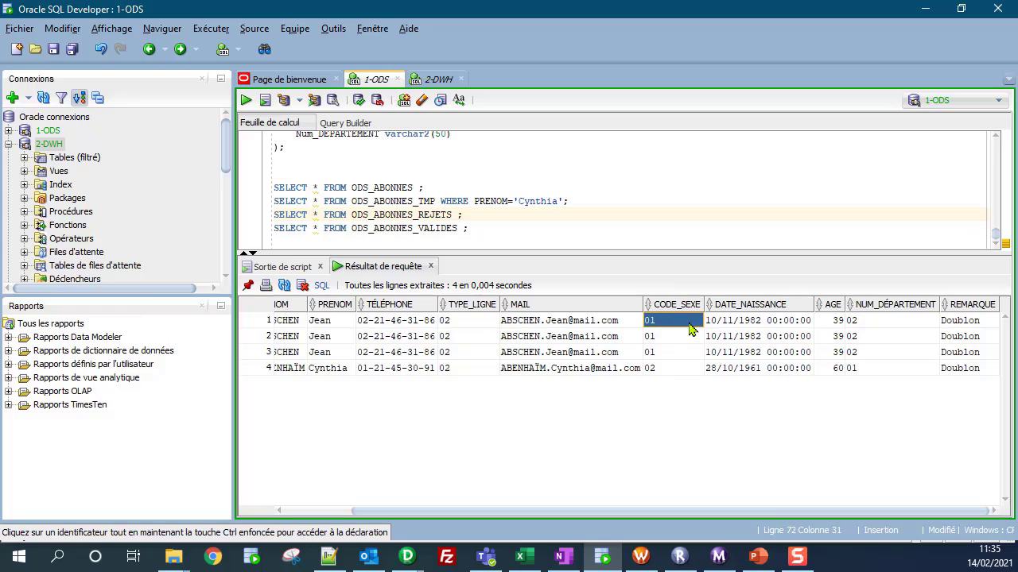
click(656, 370)
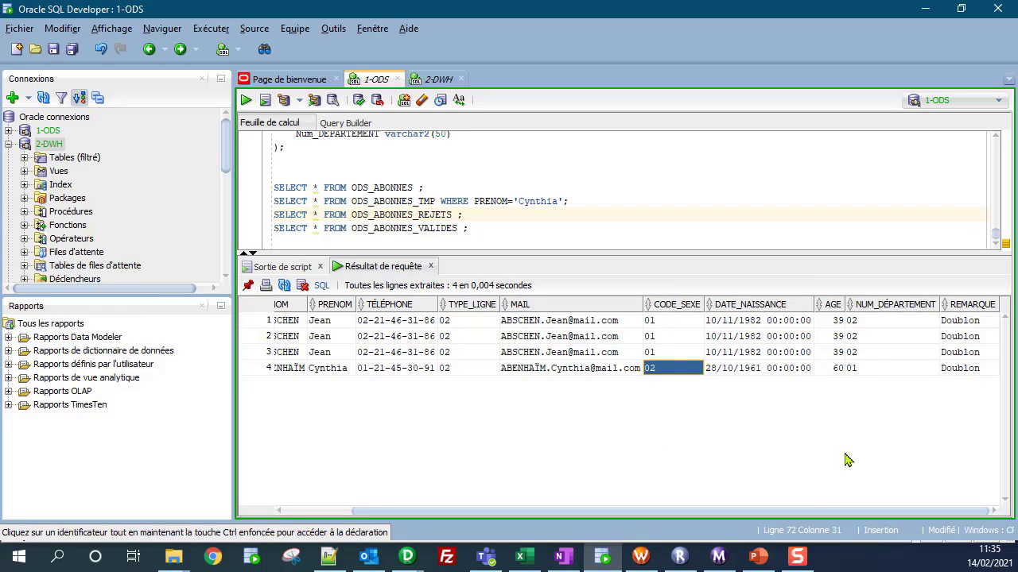
click(874, 322)
click(870, 338)
click(869, 354)
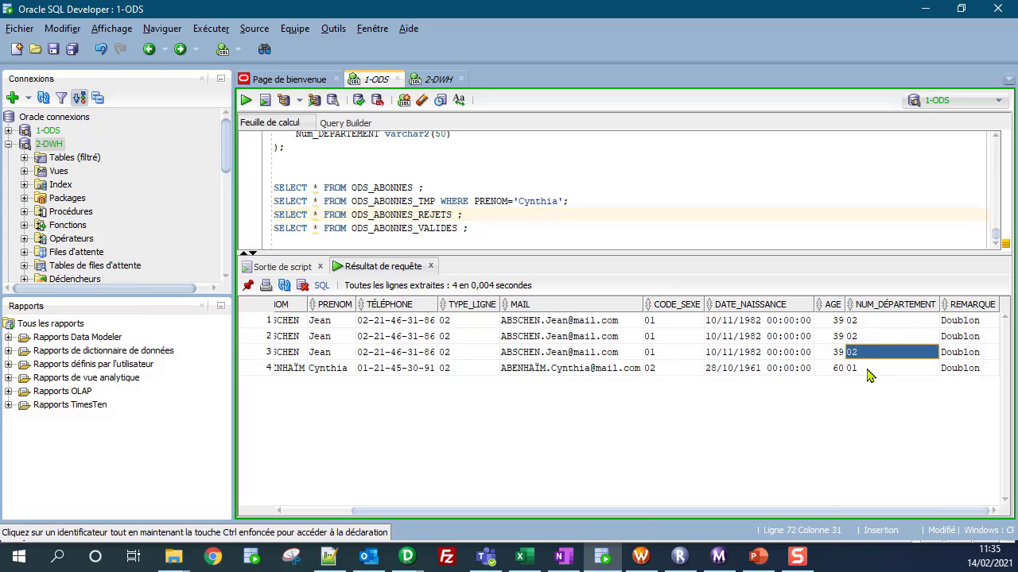
click(868, 372)
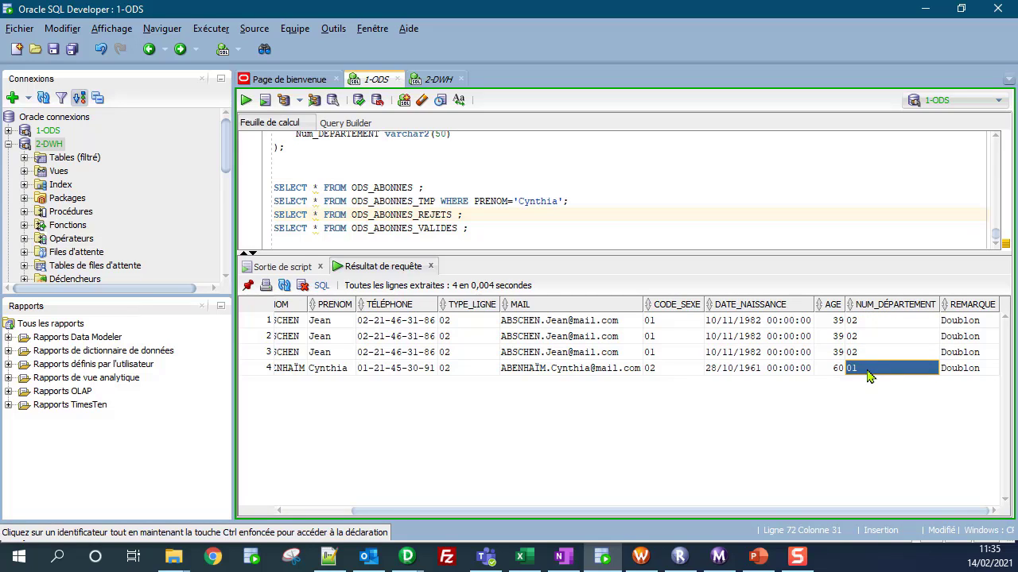